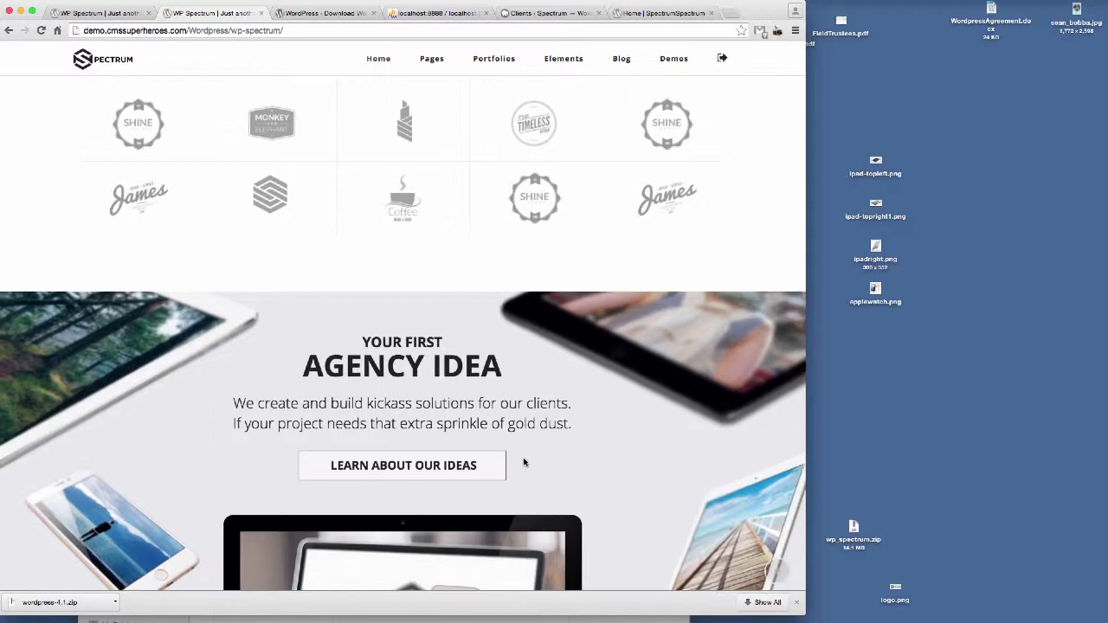
- Scroll the demo site to Agency Idea, then view the local Home | Spectrum page's grey placeholders
{"action": "scroll", "coordinate": [626, 380], "scroll_direction": "down", "scroll_amount": 3}
{"action": "scroll", "coordinate": [627, 380], "scroll_direction": "down", "scroll_amount": 3}
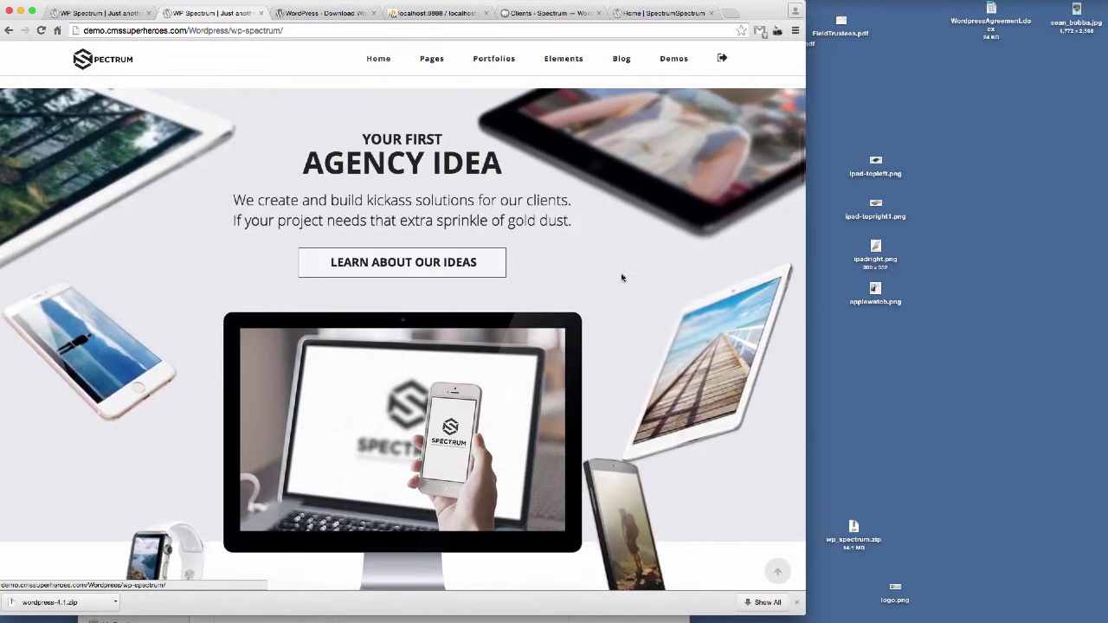
{"action": "mouse_move", "coordinate": [650, 51]}
{"action": "left_click", "coordinate": [660, 13]}
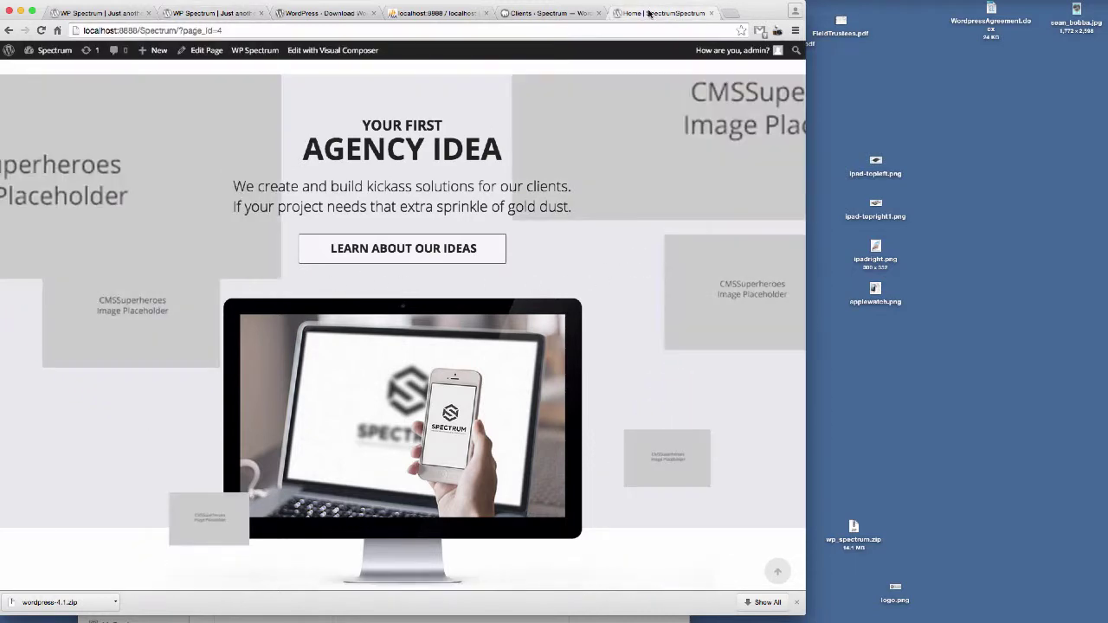
{"action": "key", "text": "ctrl+shift+Tab"}
{"action": "left_click", "coordinate": [660, 13]}
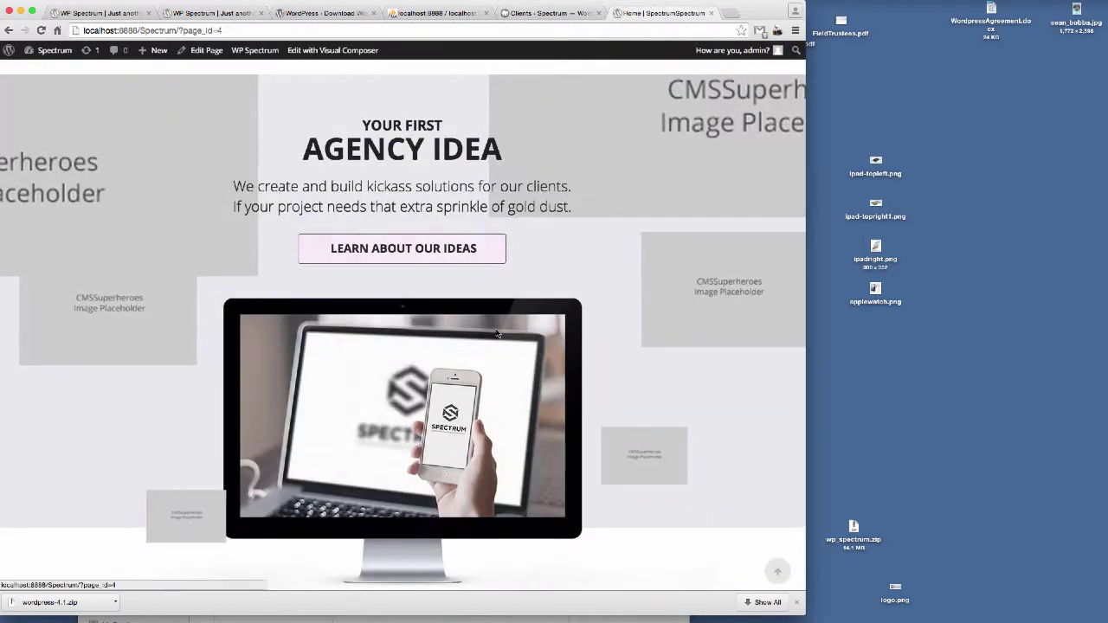
{"action": "scroll", "coordinate": [563, 327], "scroll_direction": "up", "scroll_amount": 10}
{"action": "scroll", "coordinate": [562, 328], "scroll_direction": "down", "scroll_amount": 10}
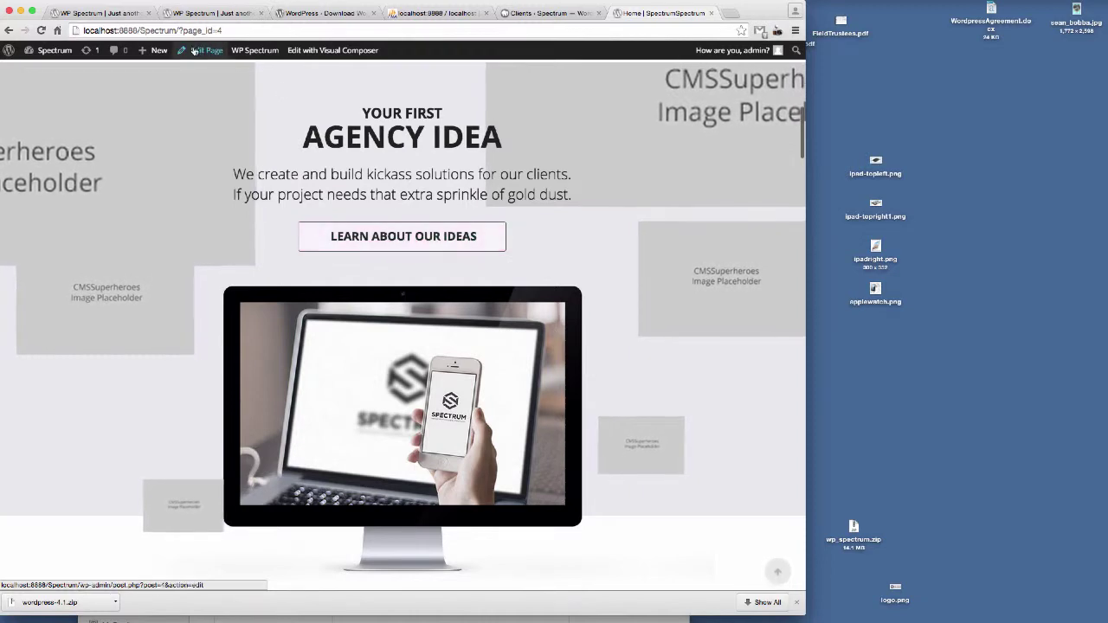
- Open the Home page's Edit Page screen from the admin bar in a new tab and switch to it
{"action": "left_click", "coordinate": [548, 16]}
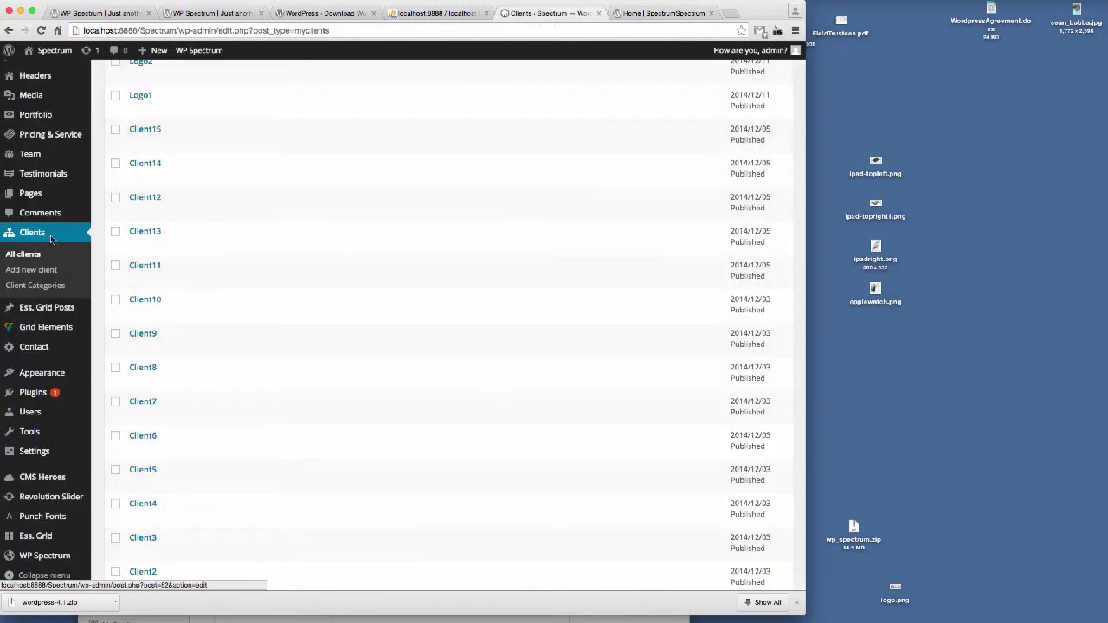
{"action": "left_click", "coordinate": [660, 13]}
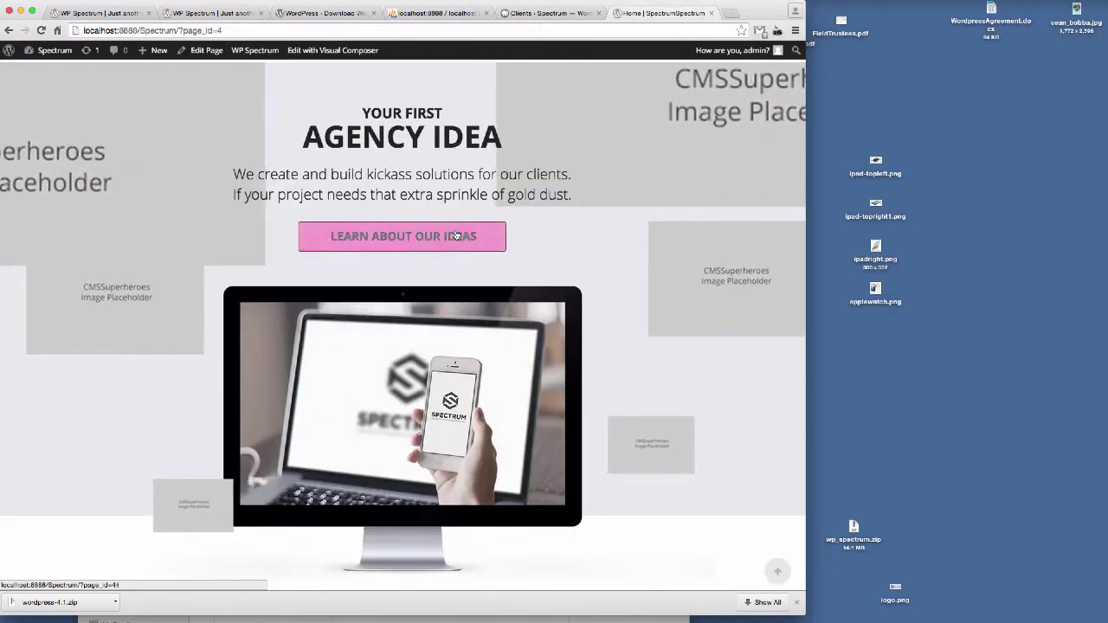
{"action": "right_click", "coordinate": [201, 55]}
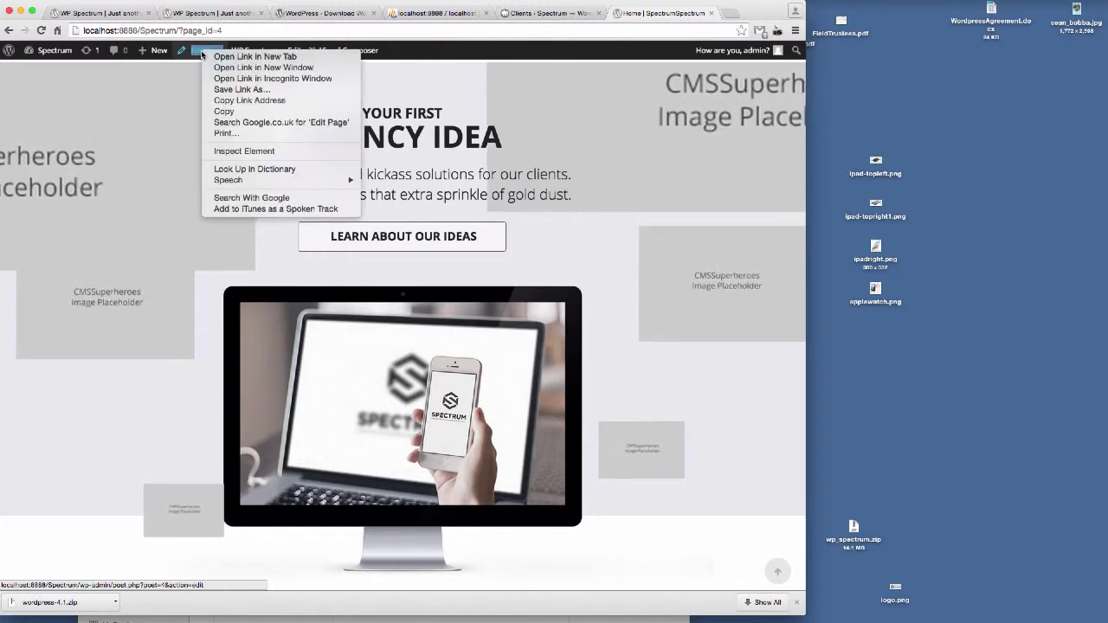
{"action": "left_click", "coordinate": [251, 57]}
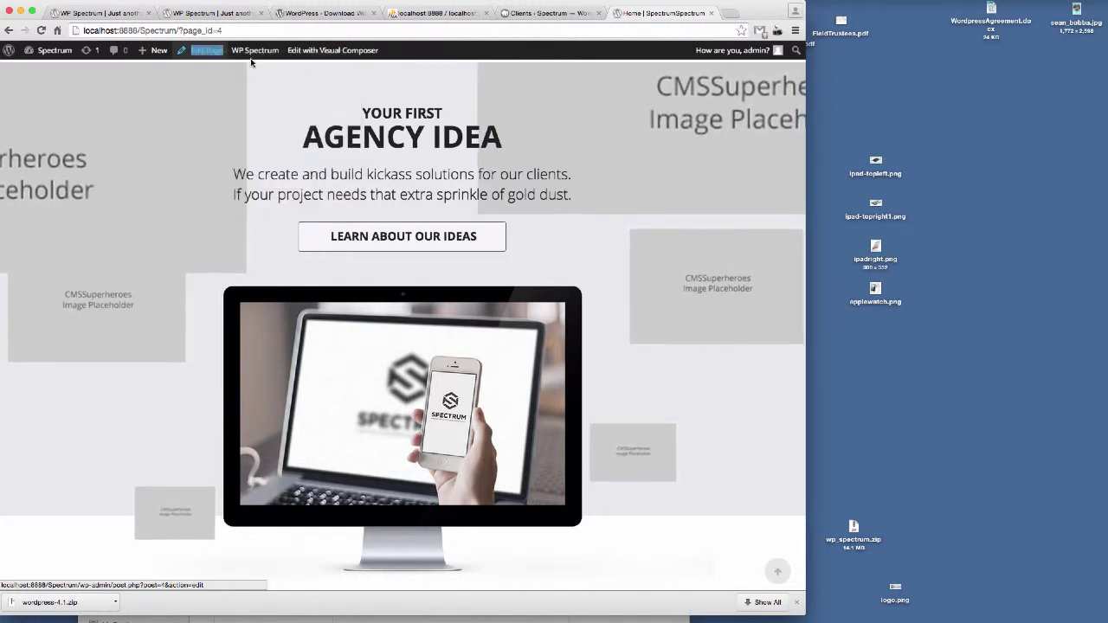
{"action": "left_click", "coordinate": [706, 14]}
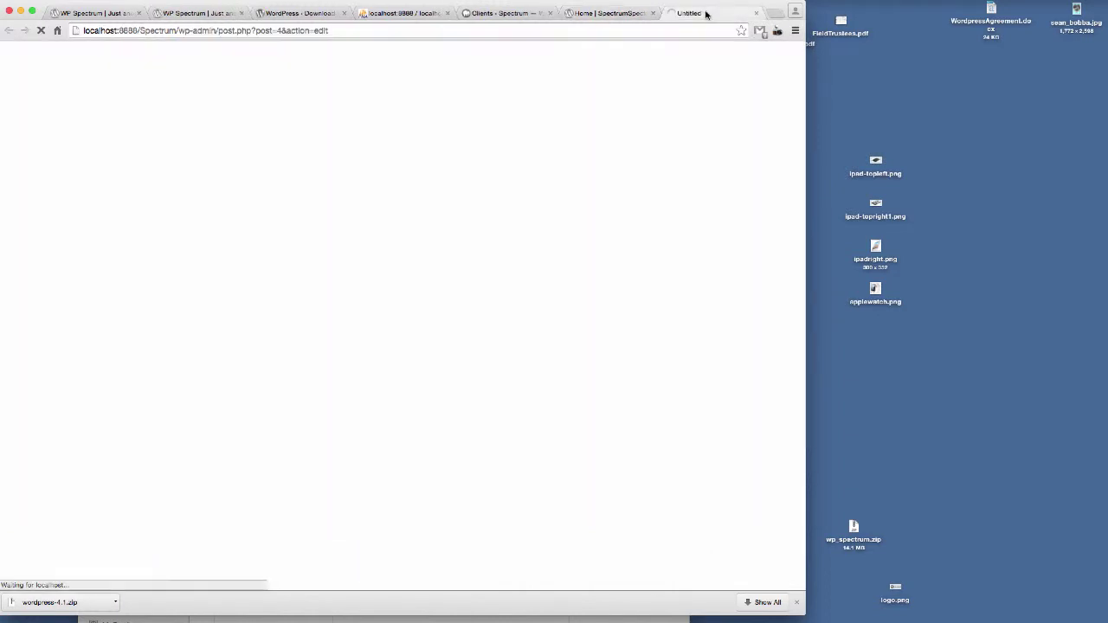
{"action": "left_click", "coordinate": [609, 14]}
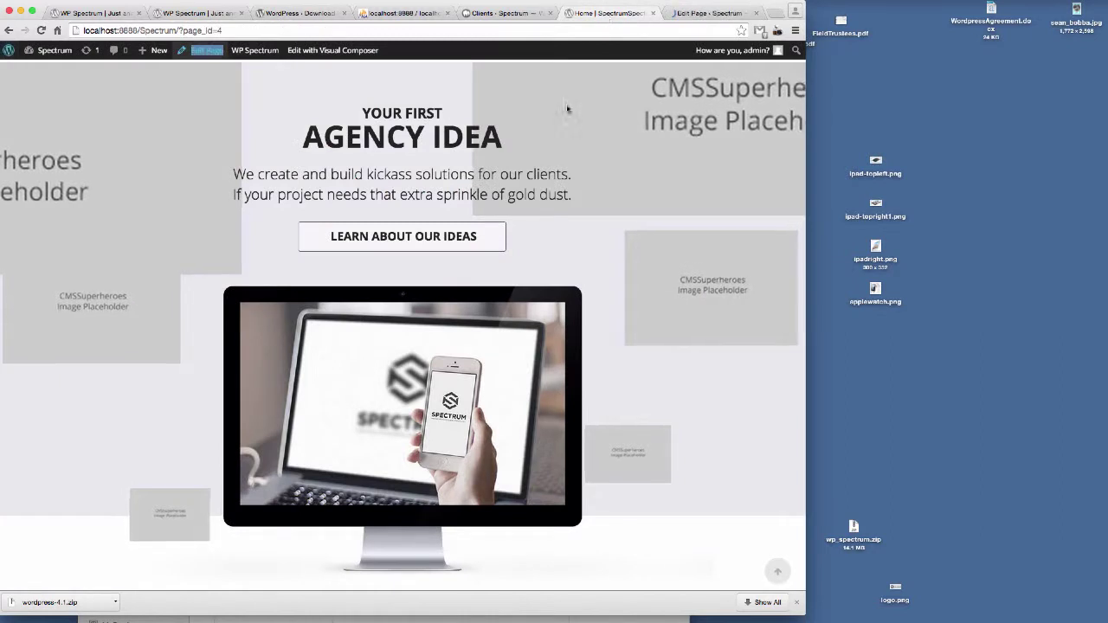
{"action": "left_click", "coordinate": [706, 14]}
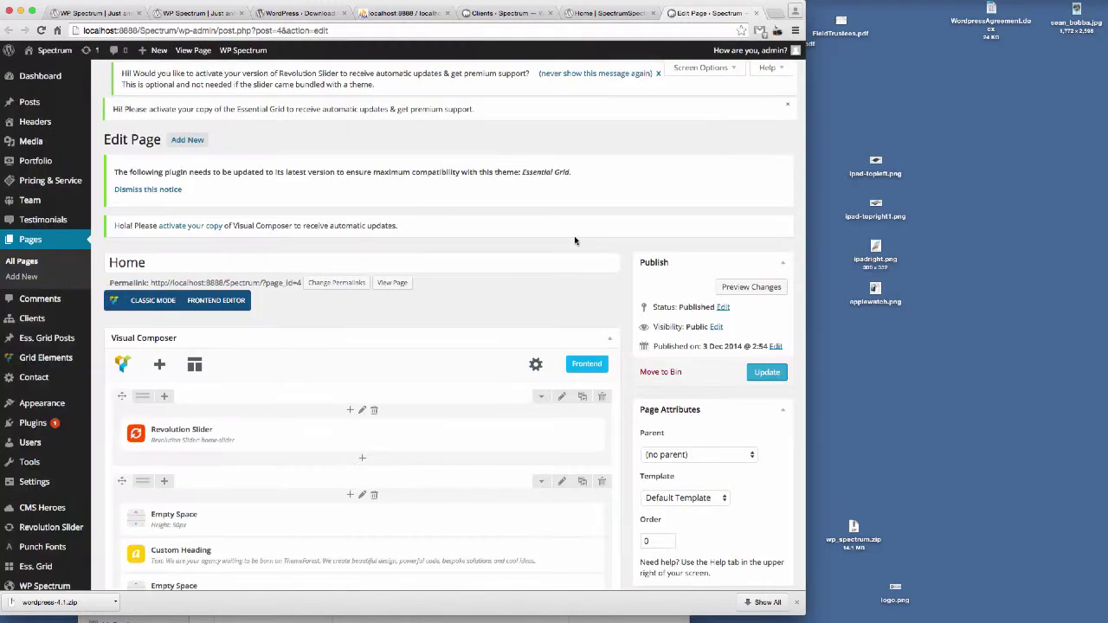
{"action": "scroll", "coordinate": [334, 300], "scroll_direction": "down", "scroll_amount": 3}
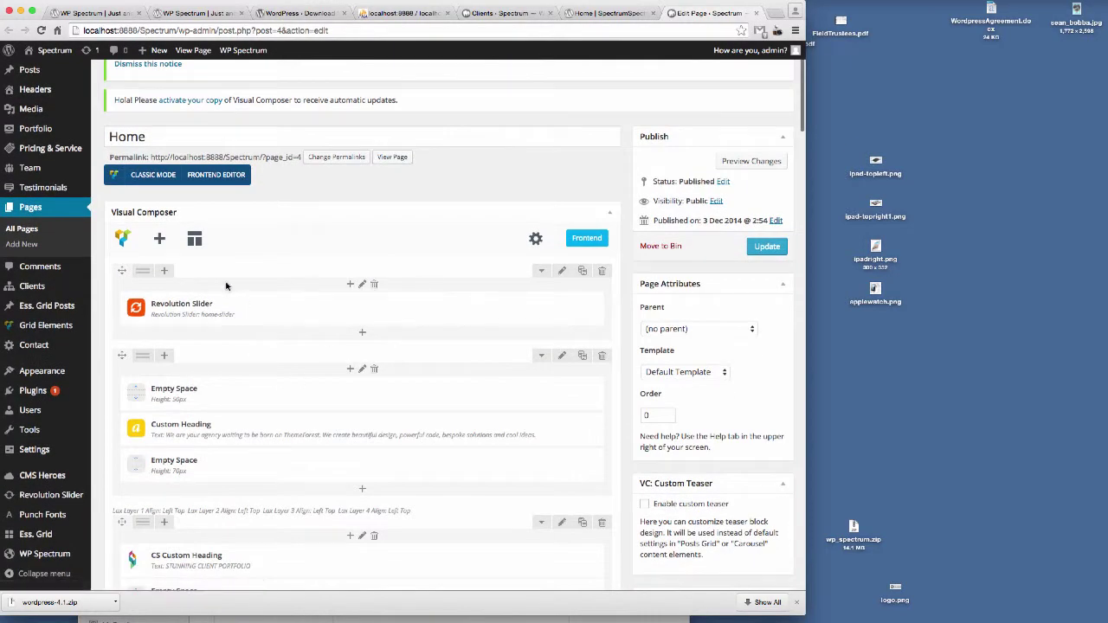
{"action": "scroll", "coordinate": [191, 323], "scroll_direction": "down", "scroll_amount": 2}
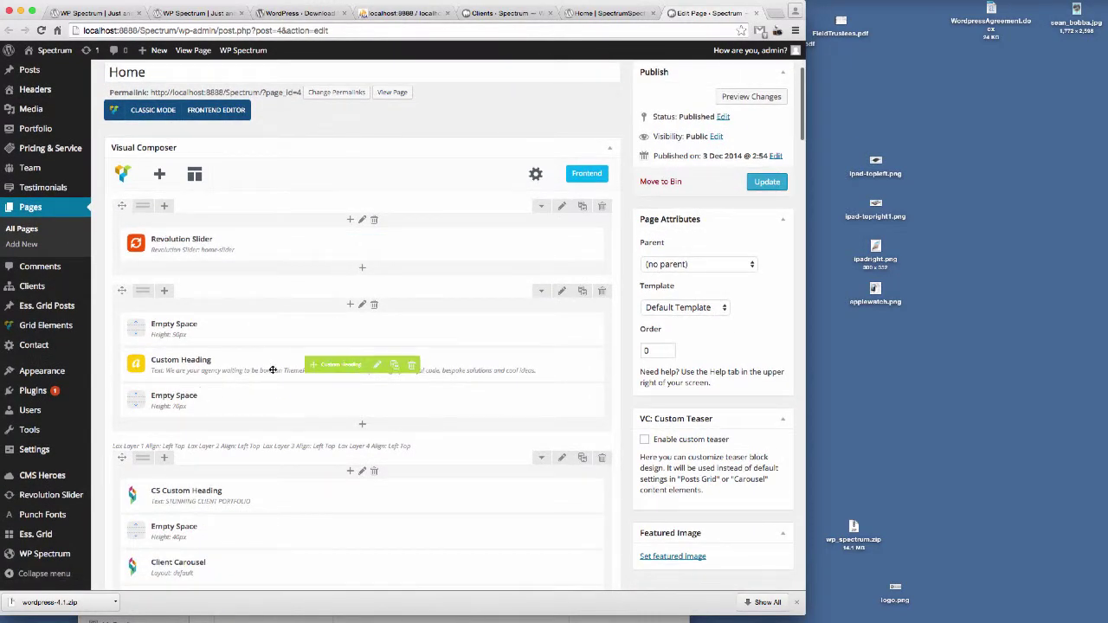
{"action": "scroll", "coordinate": [300, 365], "scroll_direction": "down", "scroll_amount": 3}
{"action": "scroll", "coordinate": [300, 365], "scroll_direction": "down", "scroll_amount": 3}
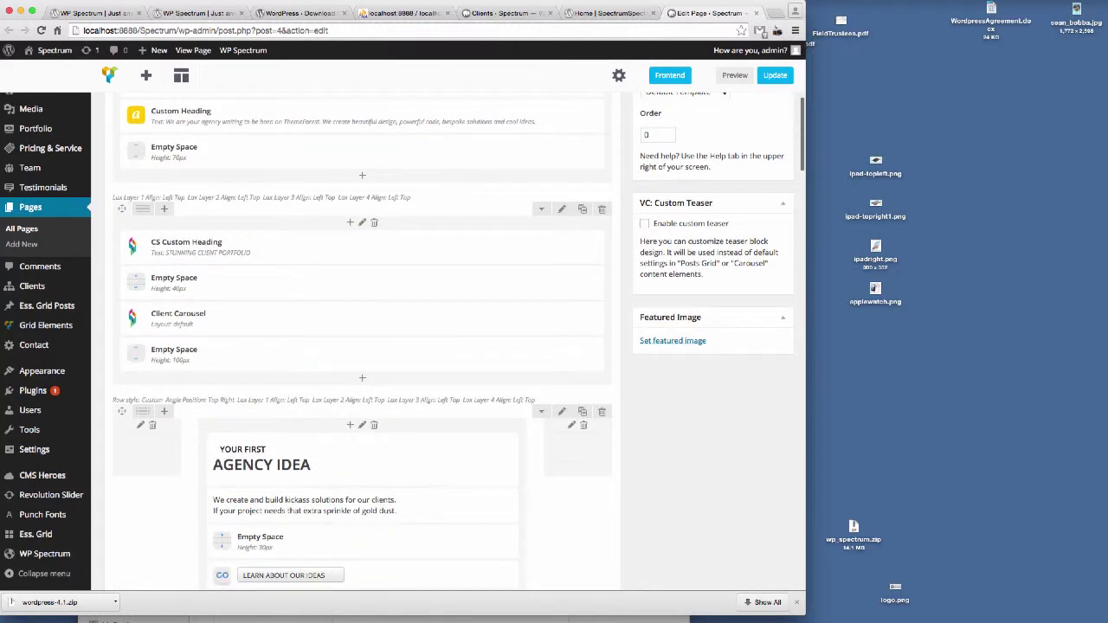
{"action": "left_click", "coordinate": [609, 13]}
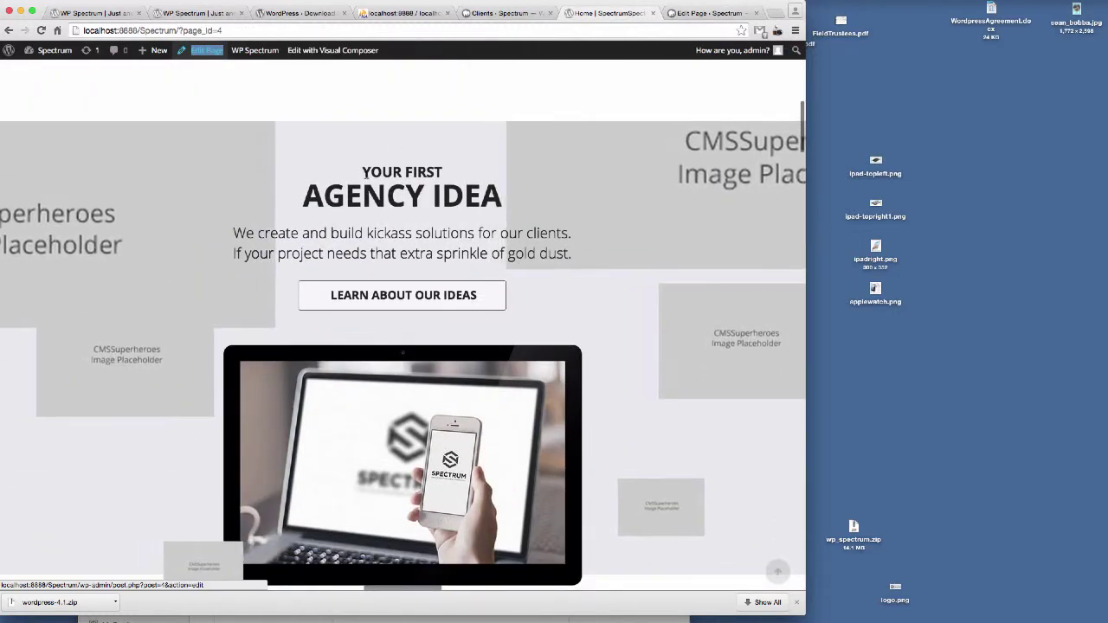
{"action": "left_click", "coordinate": [710, 13]}
{"action": "scroll", "coordinate": [427, 344], "scroll_direction": "down", "scroll_amount": 5}
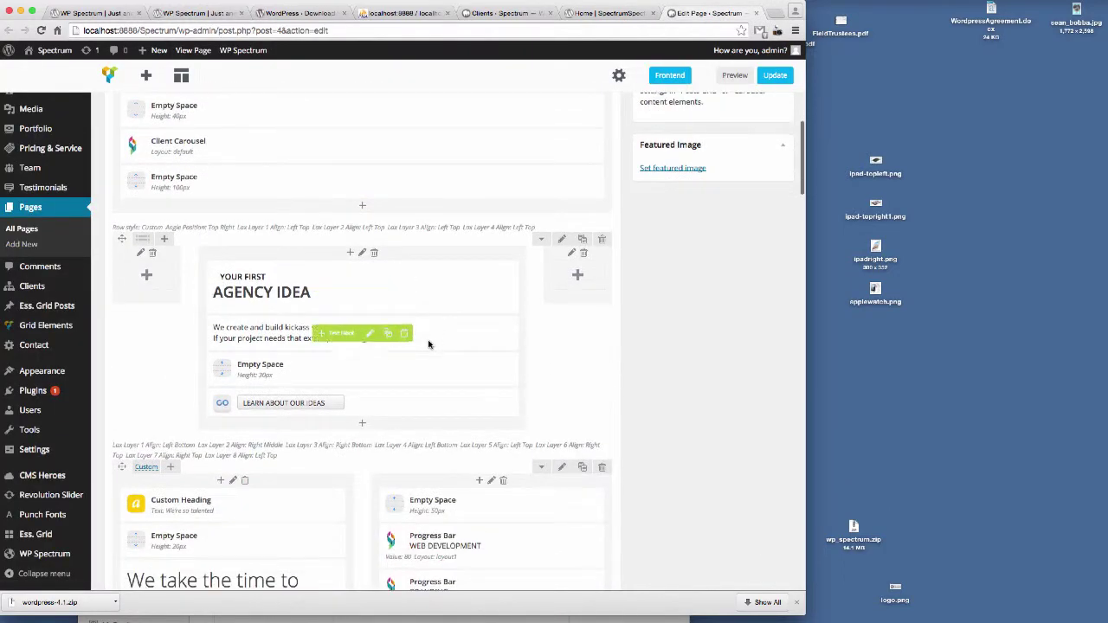
{"action": "scroll", "coordinate": [376, 289], "scroll_direction": "down", "scroll_amount": 2}
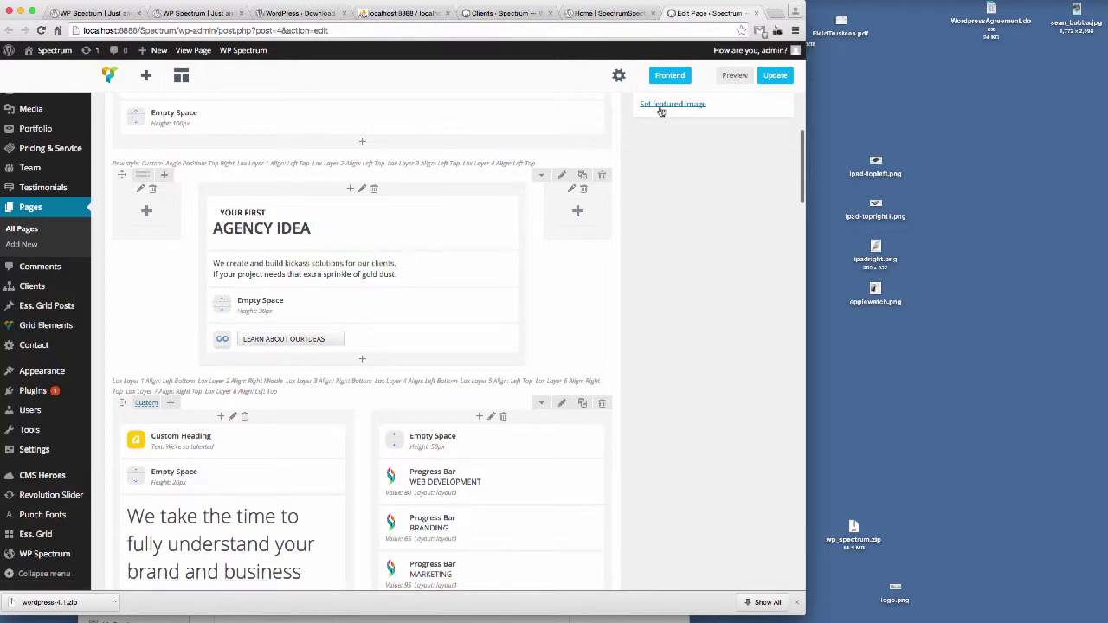
{"action": "left_click", "coordinate": [606, 13]}
{"action": "key", "text": "ctrl+Tab"}
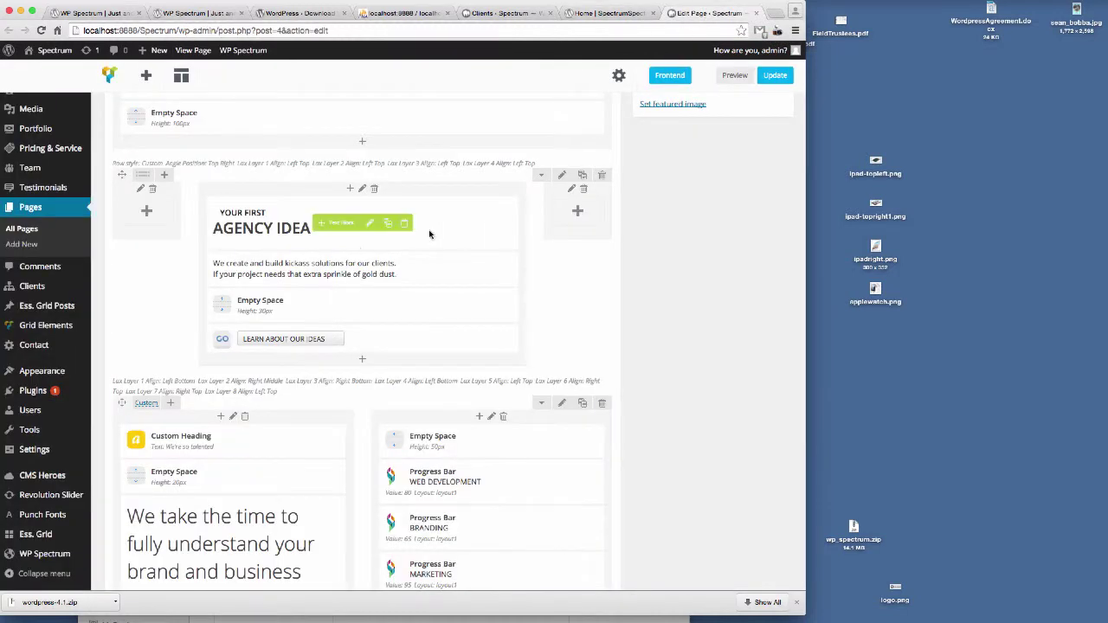
- Delete Lax Layer 1's placeholder image in the Agency Idea row's Lax settings and start choosing a replacement
{"action": "left_click", "coordinate": [561, 177]}
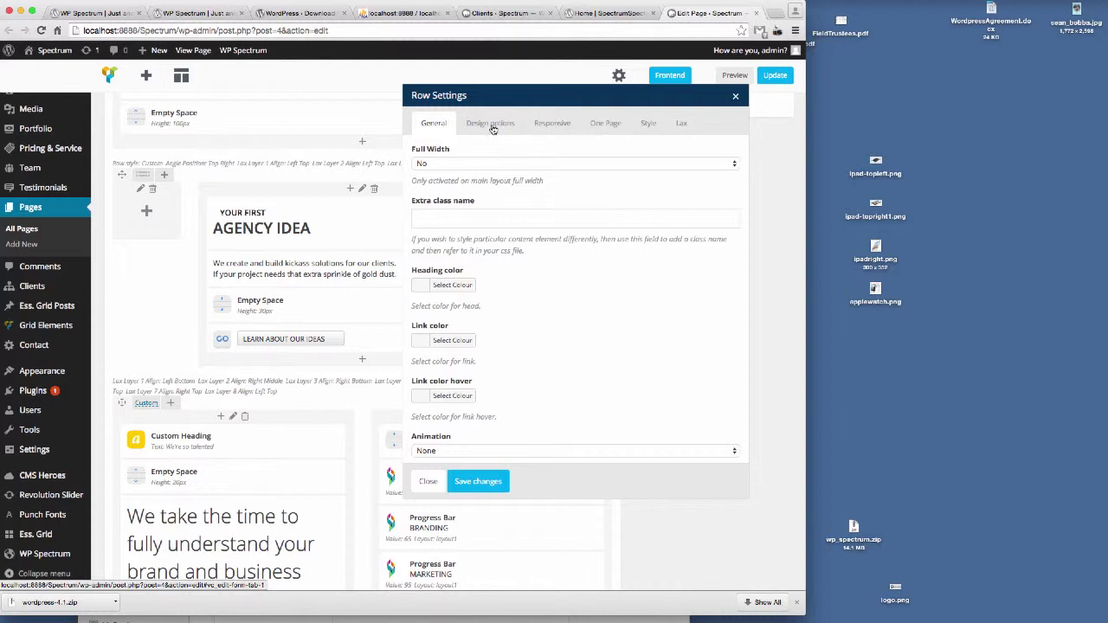
{"action": "left_click", "coordinate": [682, 124]}
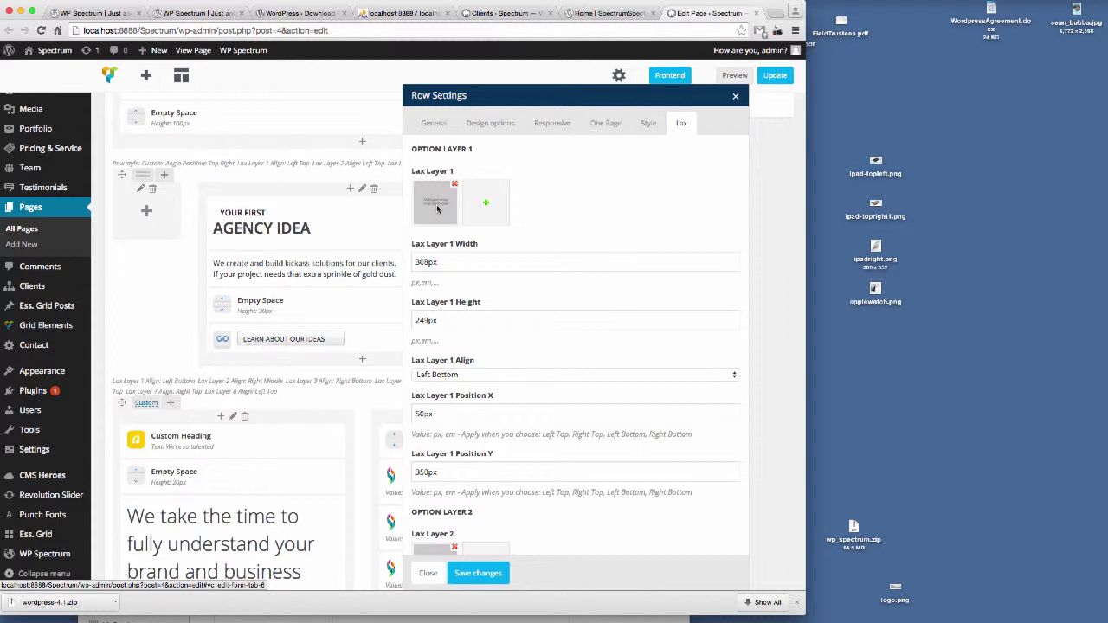
{"action": "left_click", "coordinate": [455, 185]}
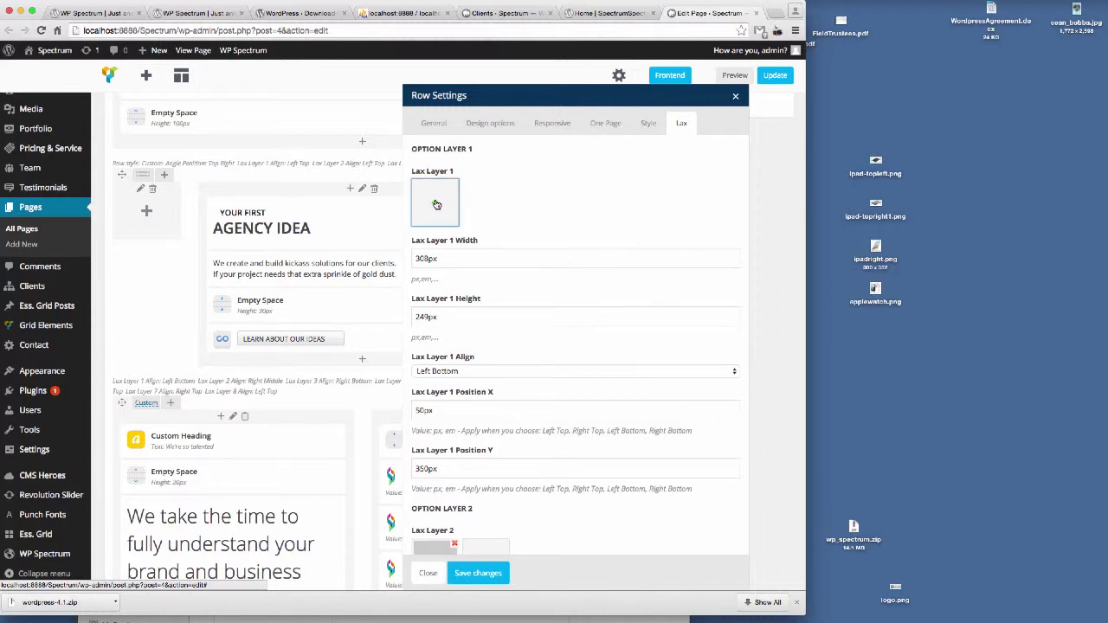
{"action": "left_click", "coordinate": [436, 204]}
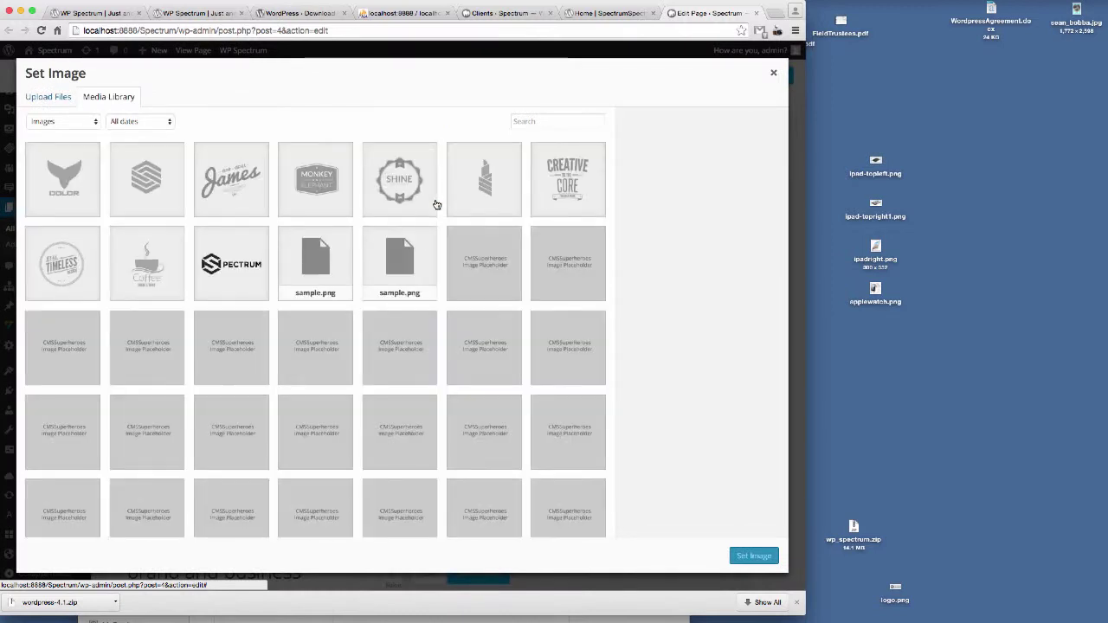
- Close the media library, compare the demo and local Agency Idea rows, and return to Row Settings
{"action": "left_click", "coordinate": [996, 267]}
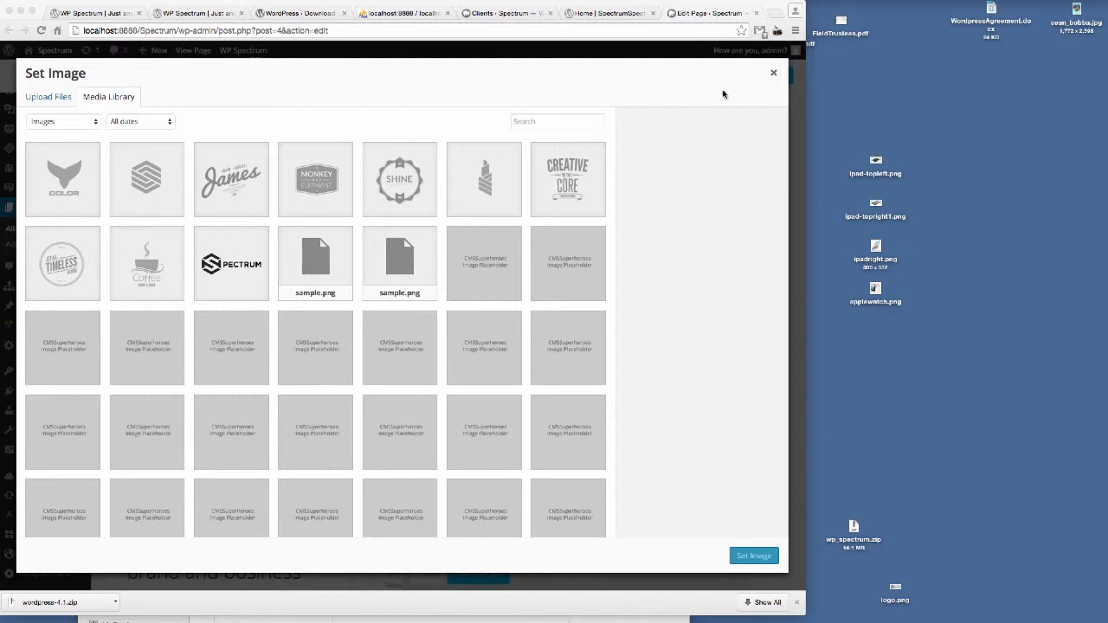
{"action": "left_click", "coordinate": [772, 75]}
{"action": "left_click", "coordinate": [772, 75]}
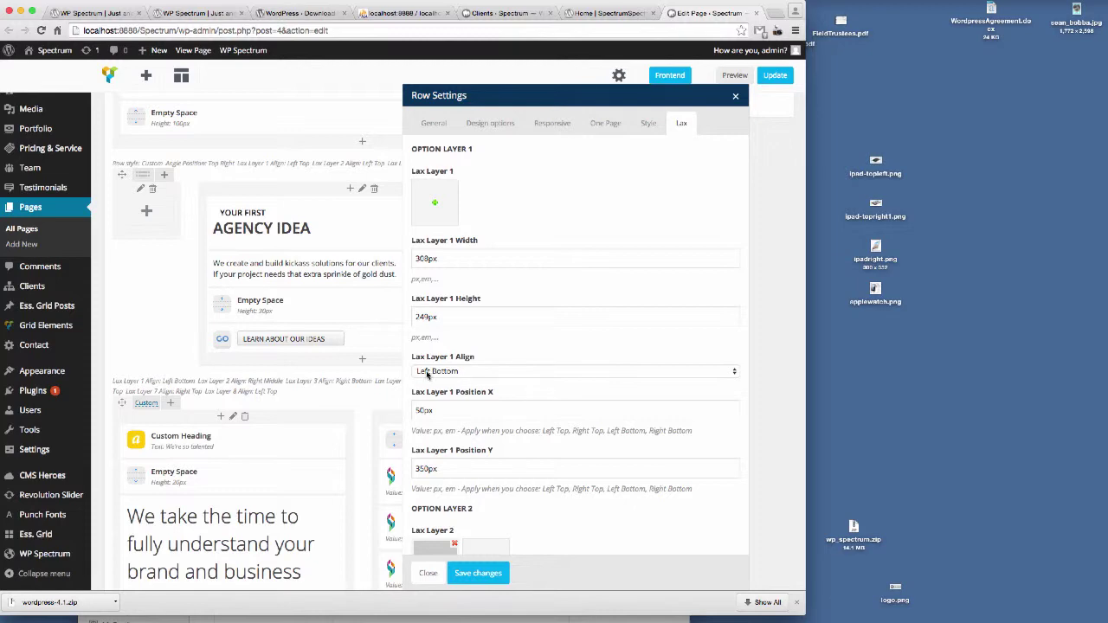
{"action": "left_click", "coordinate": [216, 18]}
{"action": "scroll", "coordinate": [447, 353], "scroll_direction": "down", "scroll_amount": 3}
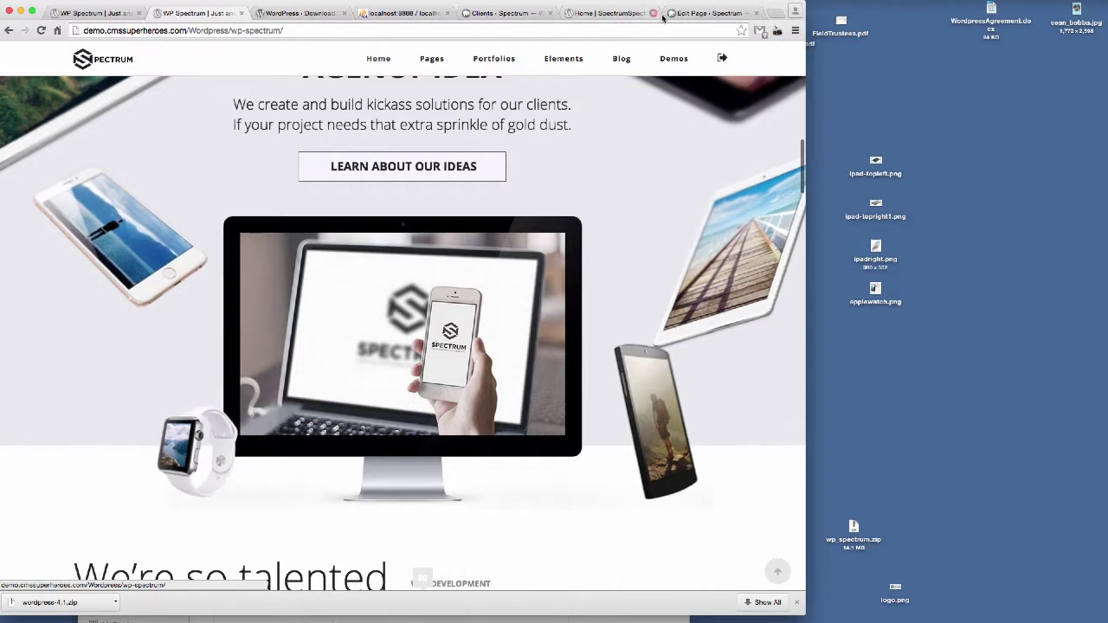
{"action": "left_click", "coordinate": [611, 14]}
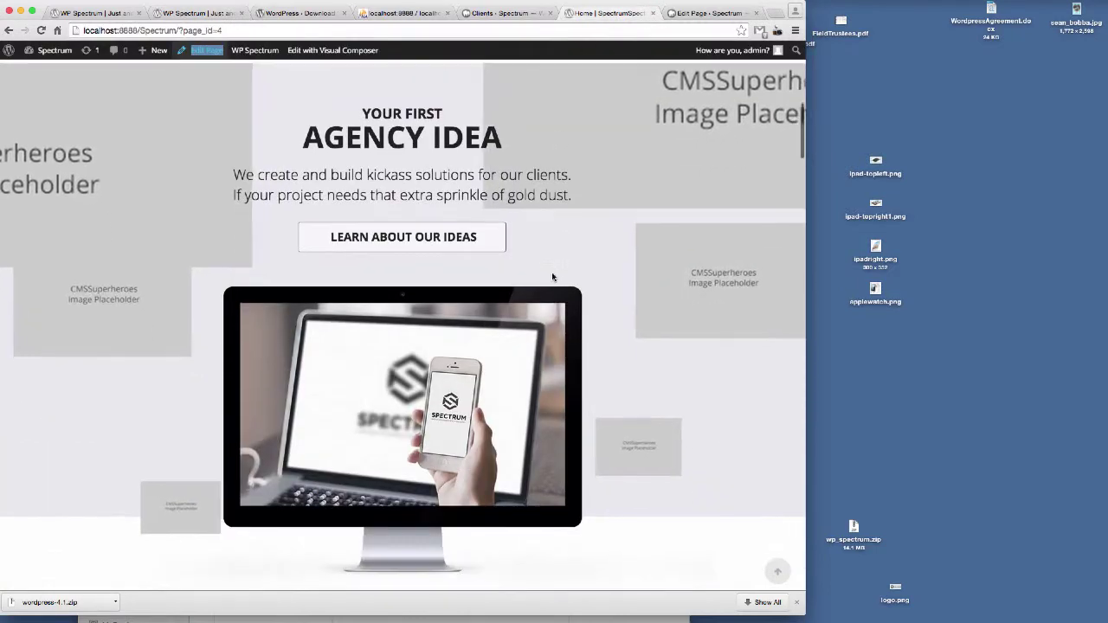
{"action": "left_click", "coordinate": [703, 14]}
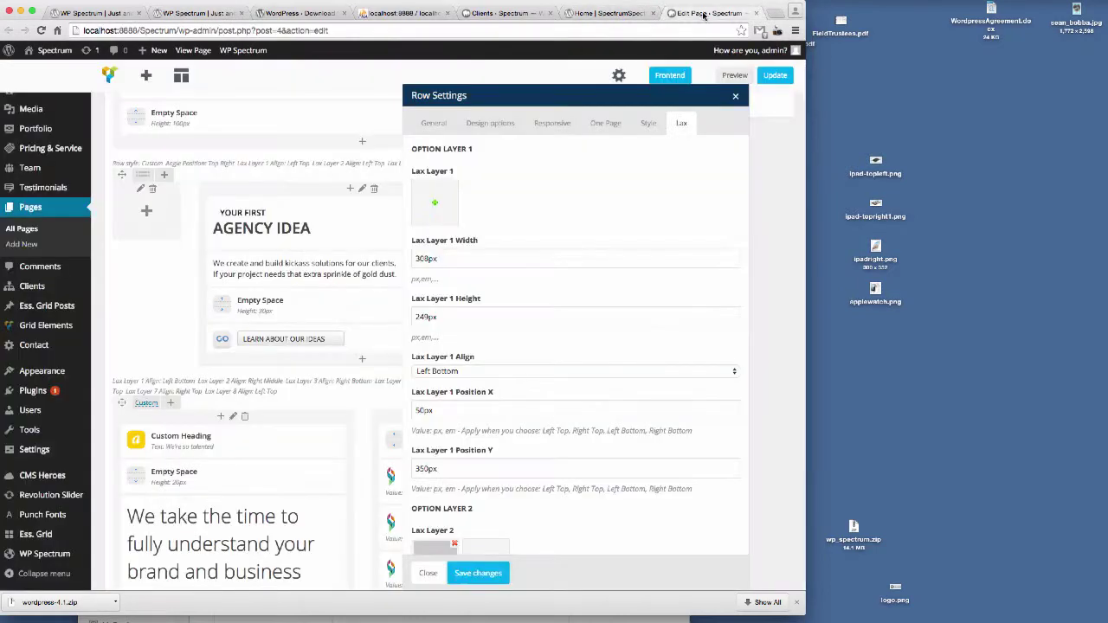
- Upload applewatch.png, set it as Lax Layer 1's image, and save the row settings
{"action": "left_click", "coordinate": [435, 203]}
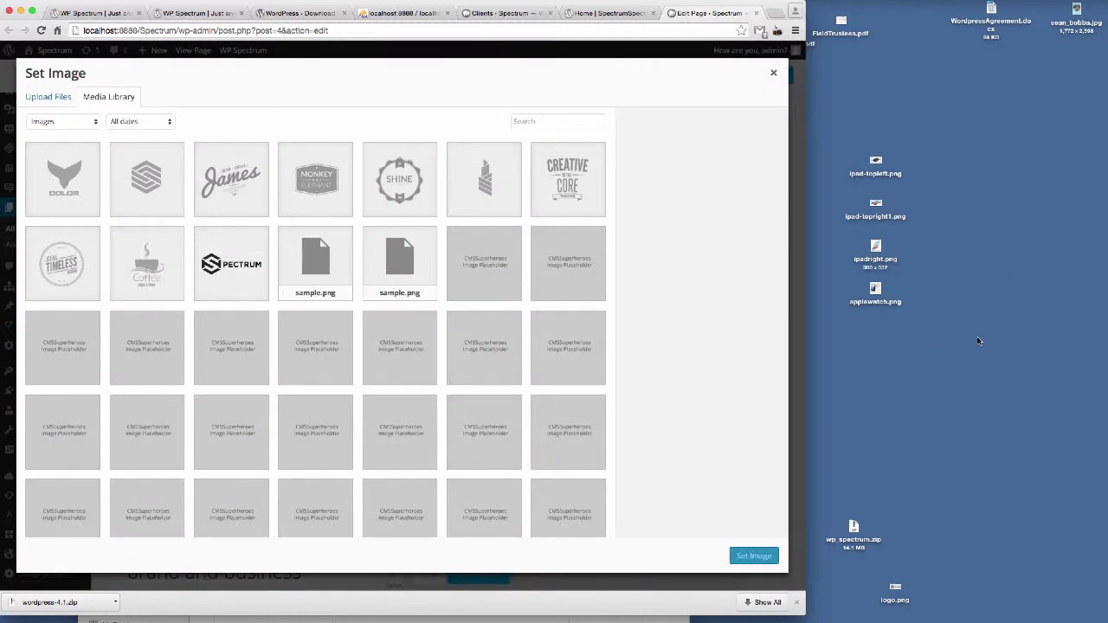
{"action": "left_click_drag", "start_coordinate": [875, 290], "coordinate": [288, 264]}
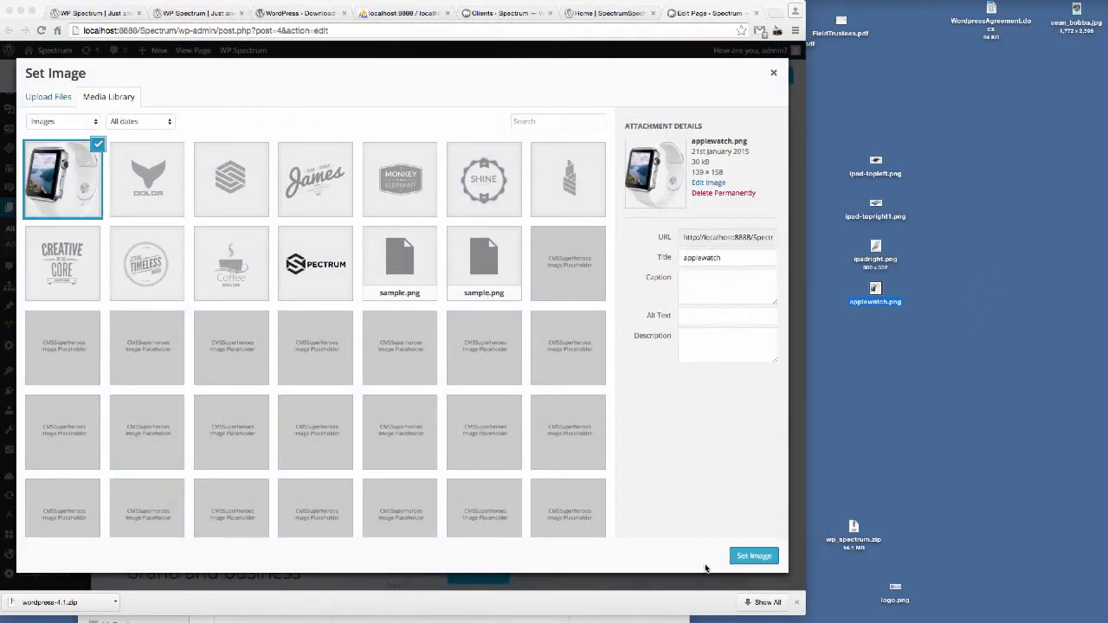
{"action": "left_click", "coordinate": [752, 558]}
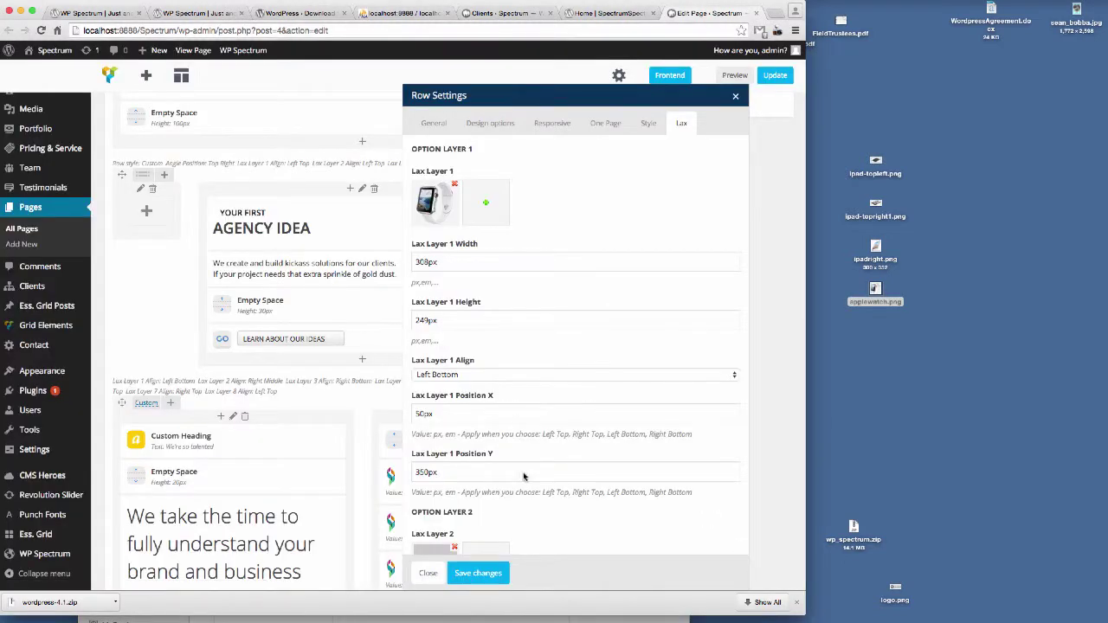
{"action": "left_click", "coordinate": [478, 574]}
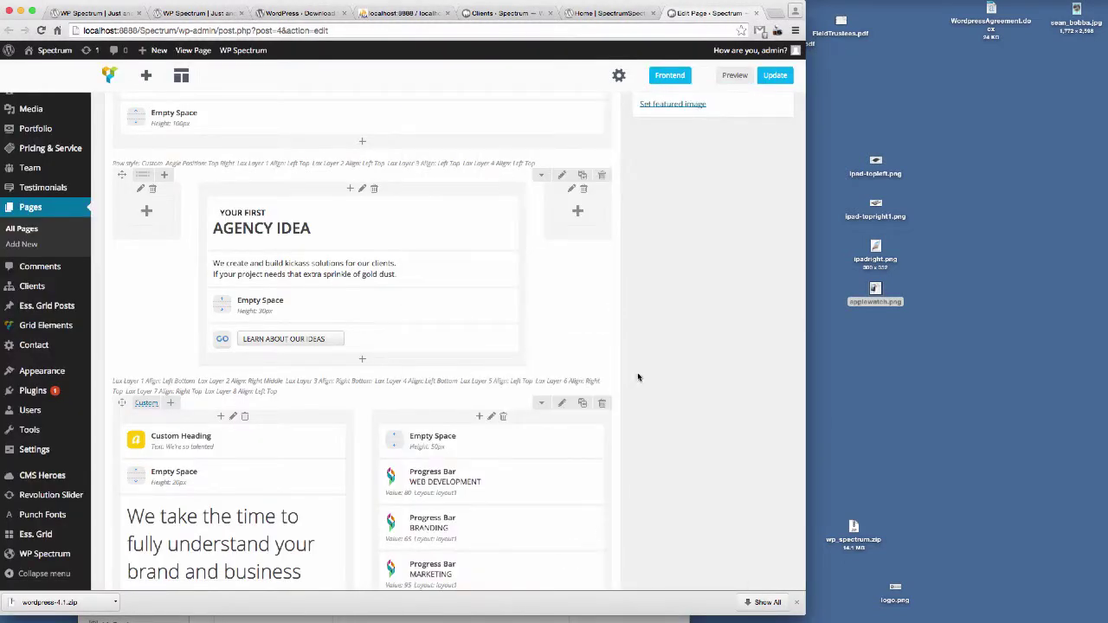
- Update the Home page, then reload the local Home | Spectrum front end
{"action": "left_click", "coordinate": [775, 76]}
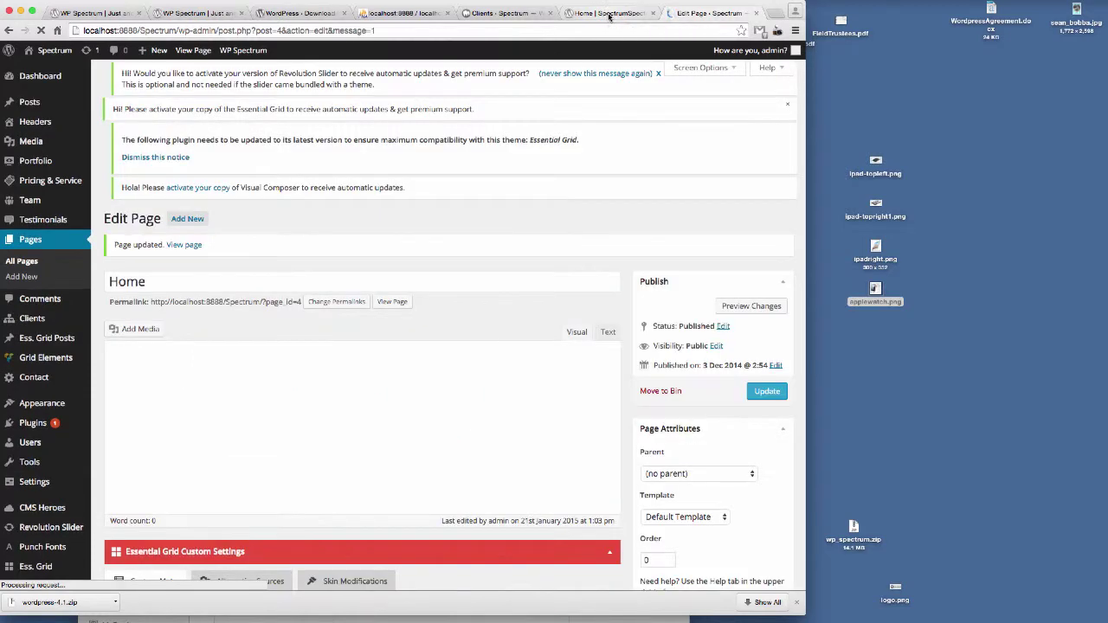
{"action": "left_click", "coordinate": [609, 15]}
{"action": "left_click", "coordinate": [443, 31]}
{"action": "key", "text": "Return"}
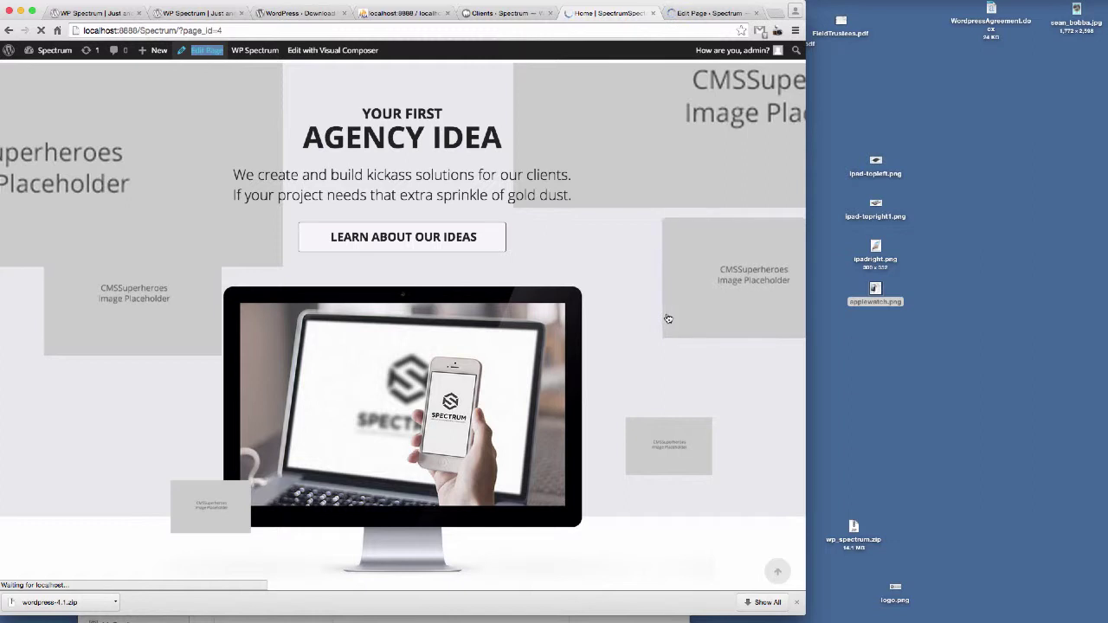
- Save the demo site's tilted iPhone image to the desktop as iphone-tiltleft.png
{"action": "scroll", "coordinate": [699, 286], "scroll_direction": "down", "scroll_amount": 8}
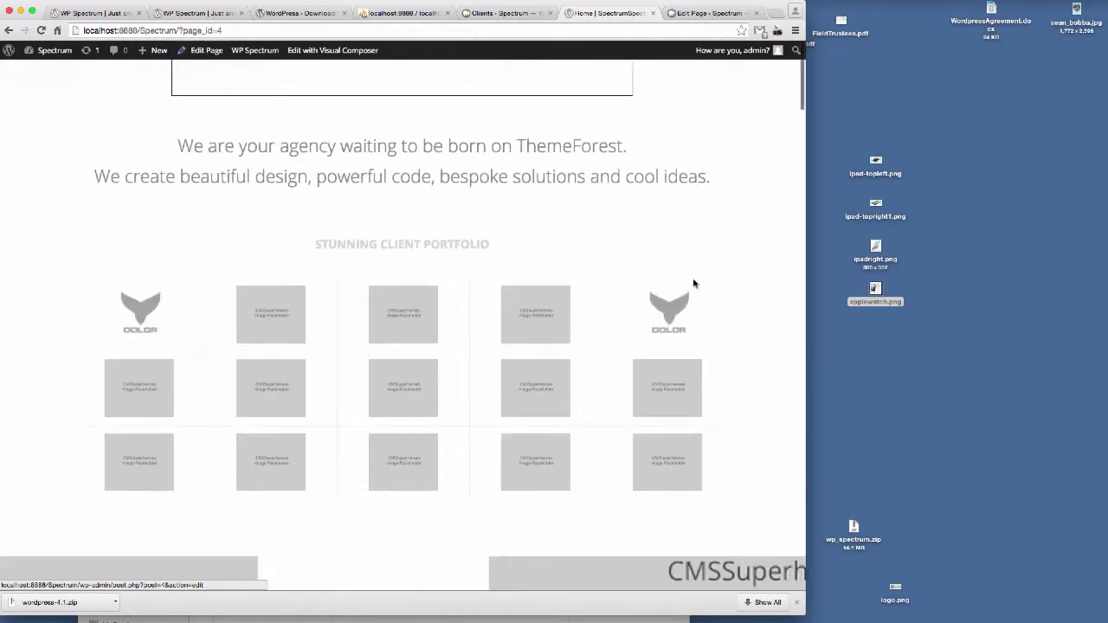
{"action": "scroll", "coordinate": [694, 283], "scroll_direction": "down", "scroll_amount": 2}
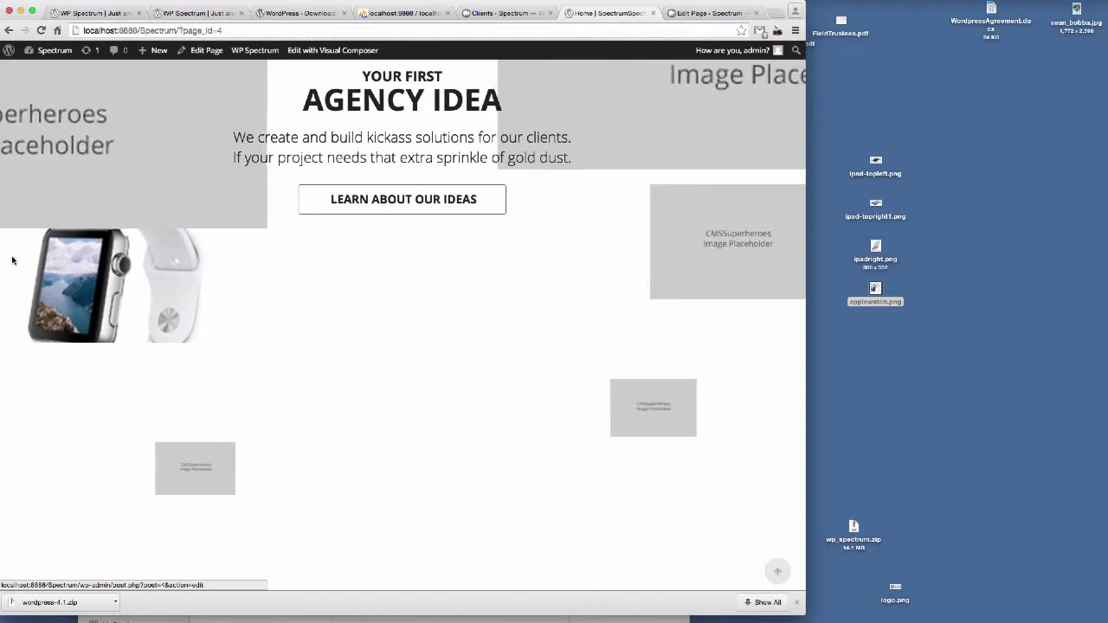
{"action": "key", "text": "super+2"}
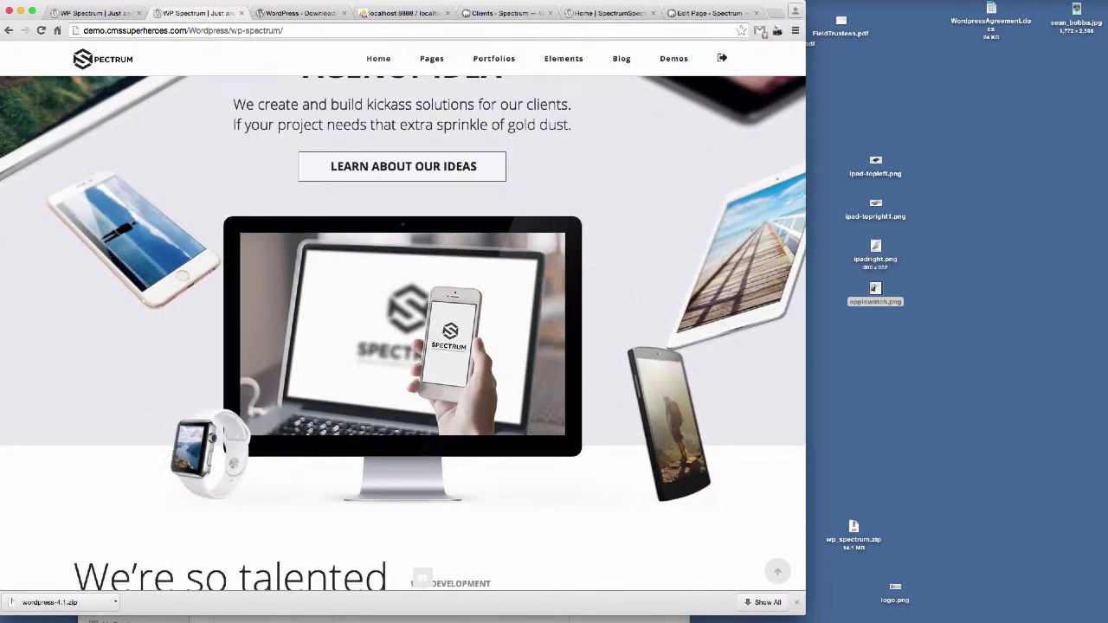
{"action": "left_click_drag", "start_coordinate": [164, 295], "coordinate": [900, 381]}
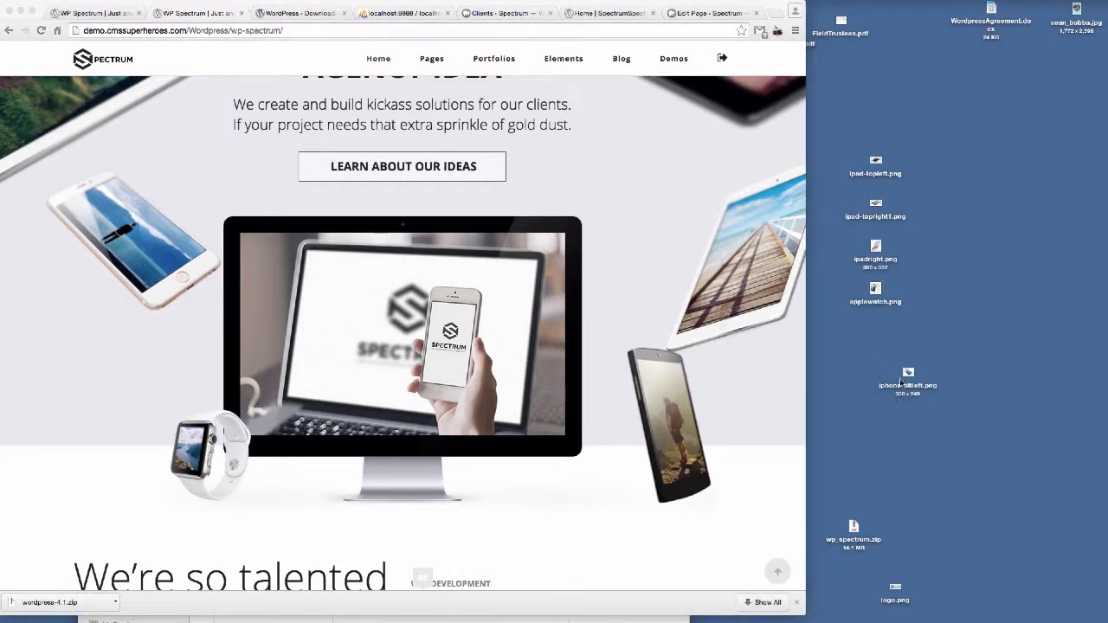
- Return to the Home page editor and scroll toward the Agency Idea row
{"action": "left_click", "coordinate": [698, 112]}
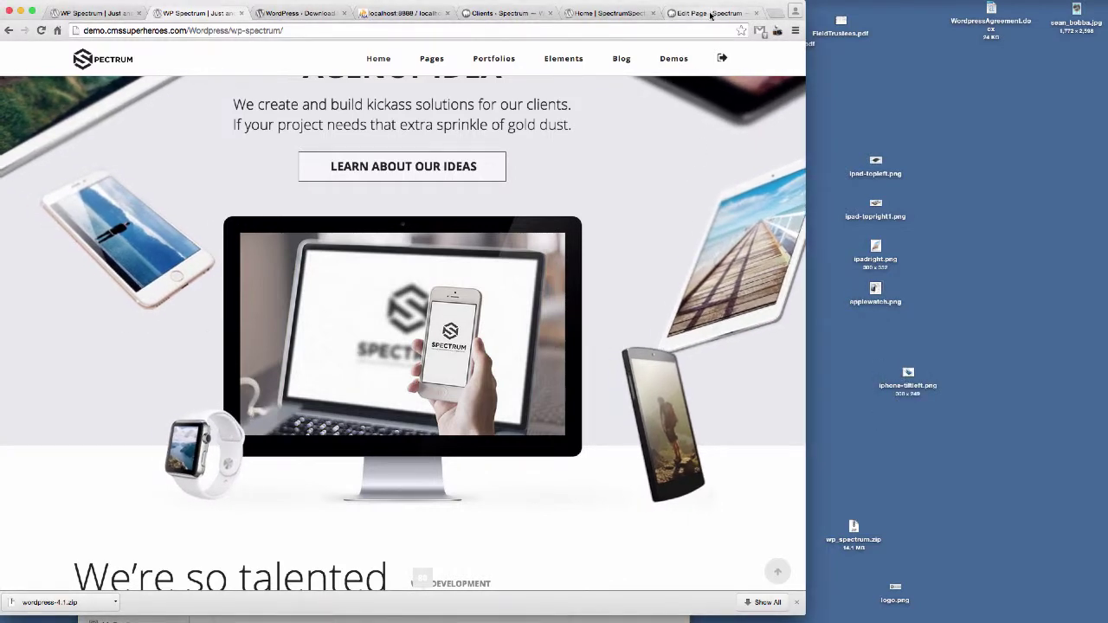
{"action": "left_click", "coordinate": [708, 13]}
{"action": "left_click", "coordinate": [627, 15]}
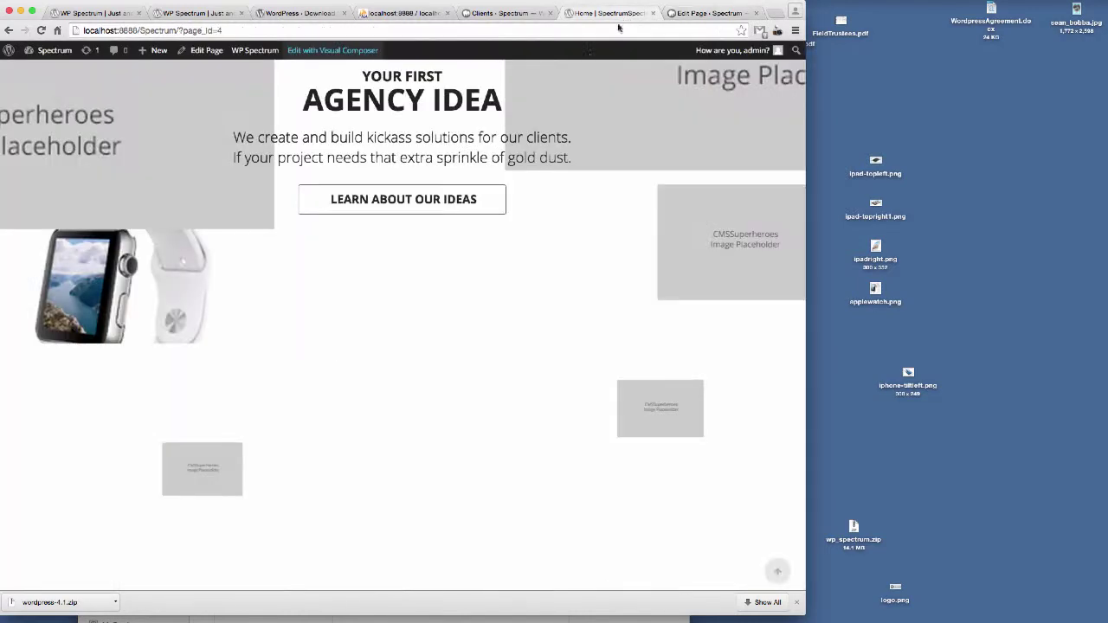
{"action": "left_click", "coordinate": [708, 13]}
{"action": "scroll", "coordinate": [367, 414], "scroll_direction": "down", "scroll_amount": 5}
- Replace Lax Layer 1's Apple Watch with an uploaded iphone-tiltleft.png and save the row settings
{"action": "scroll", "coordinate": [367, 414], "scroll_direction": "down", "scroll_amount": 5}
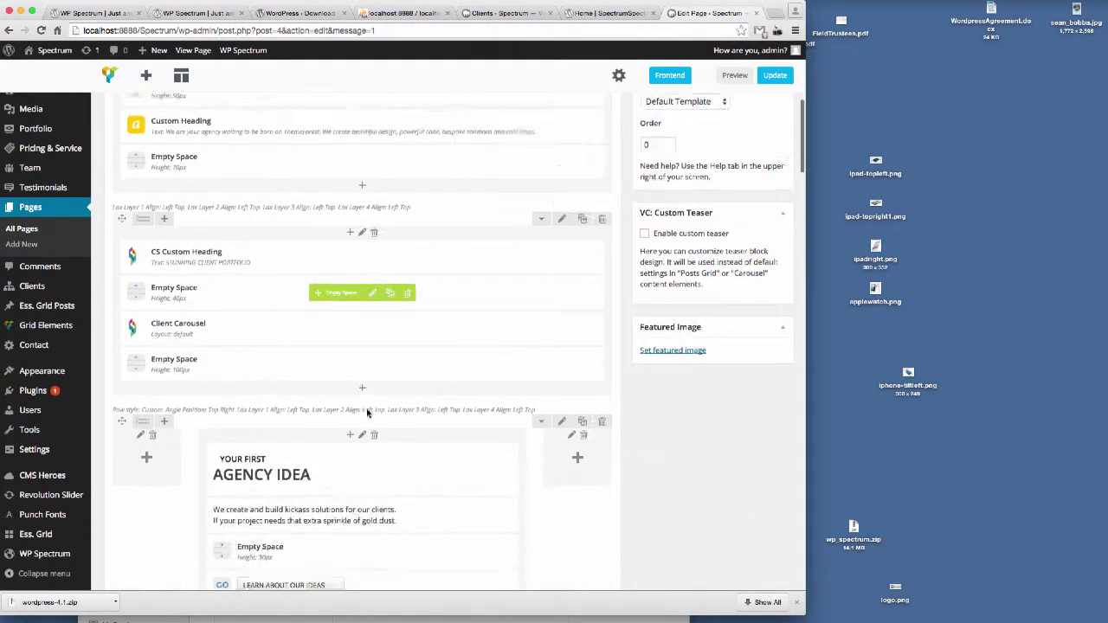
{"action": "left_click", "coordinate": [562, 363]}
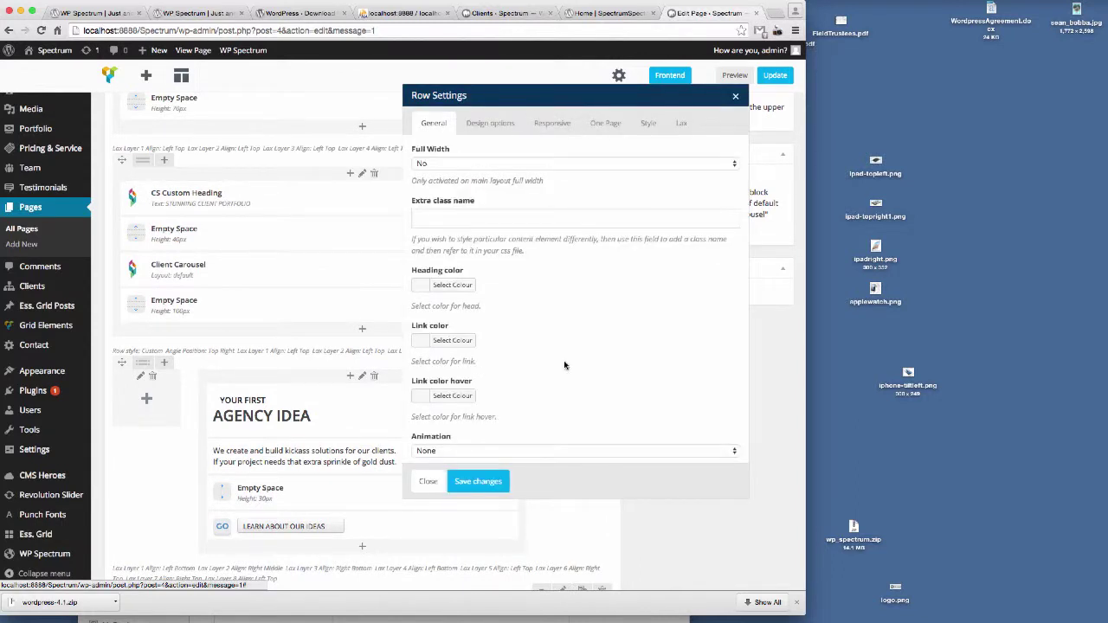
{"action": "left_click", "coordinate": [682, 125]}
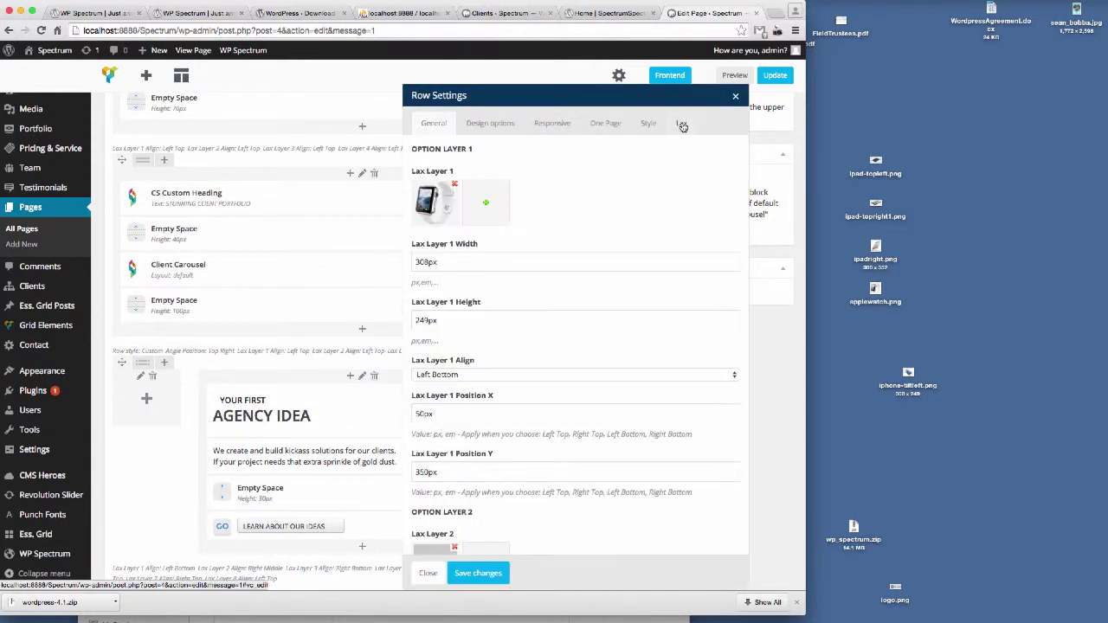
{"action": "left_click", "coordinate": [454, 186]}
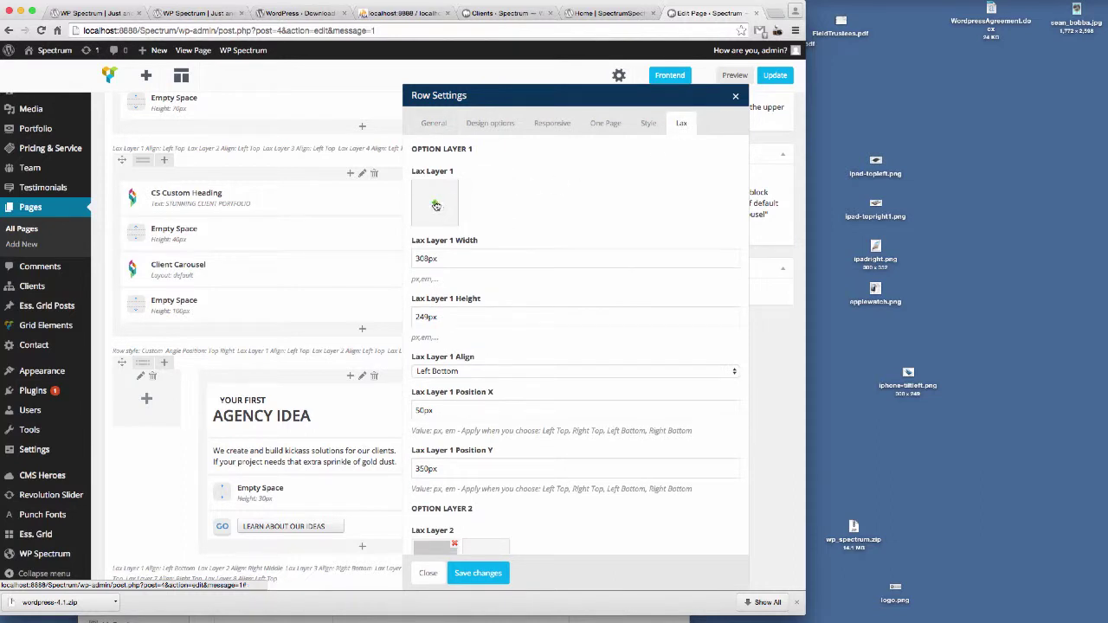
{"action": "left_click", "coordinate": [435, 204]}
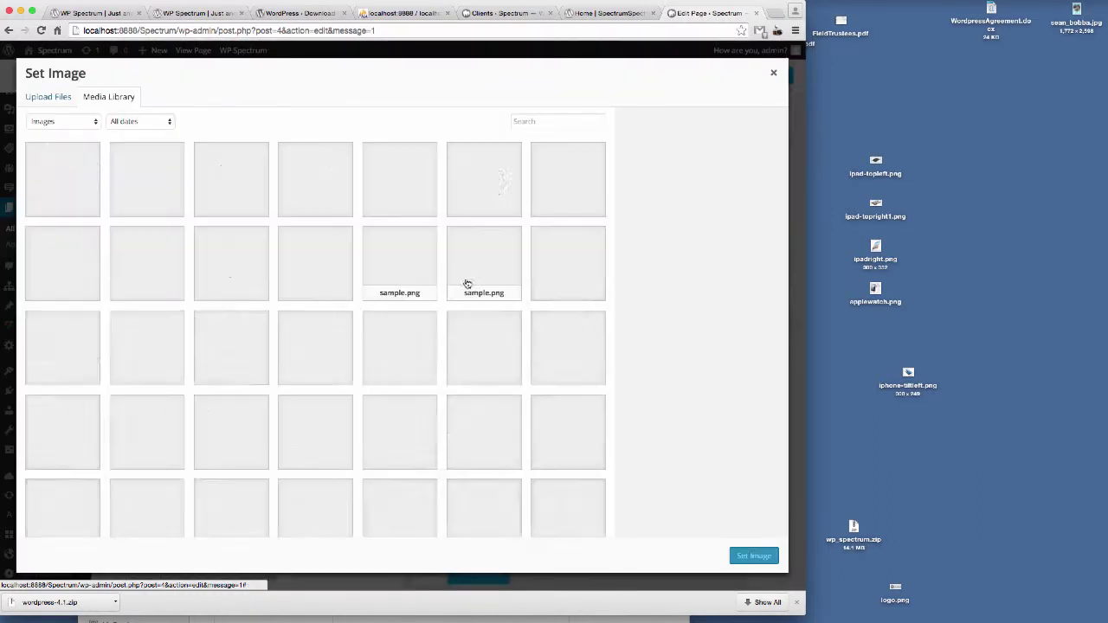
{"action": "left_click_drag", "start_coordinate": [363, 368], "coordinate": [321, 359]}
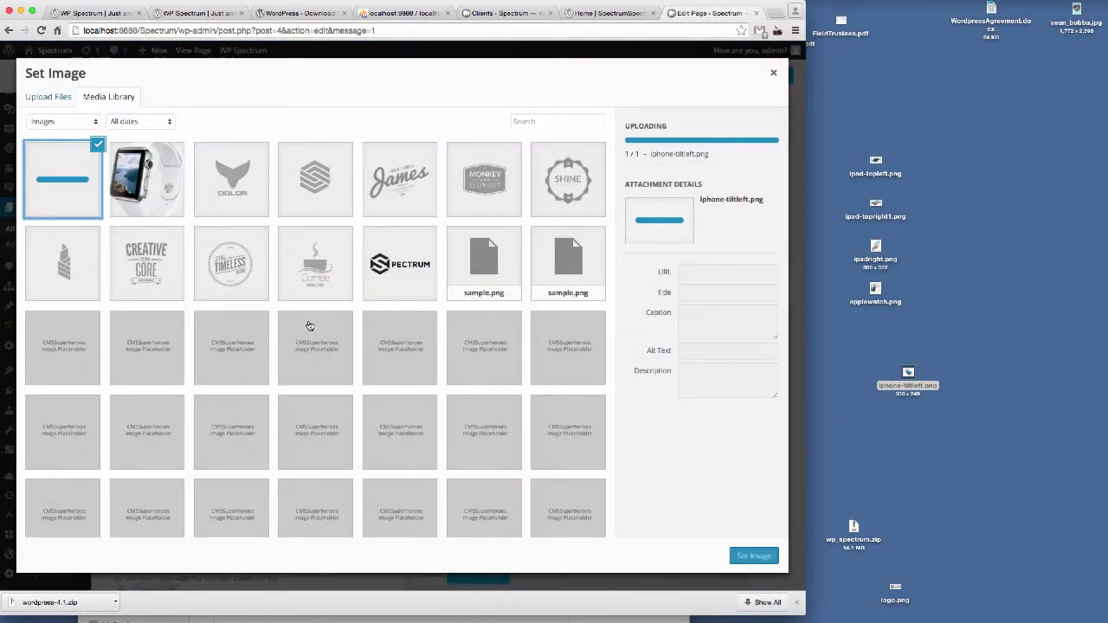
{"action": "left_click", "coordinate": [765, 554]}
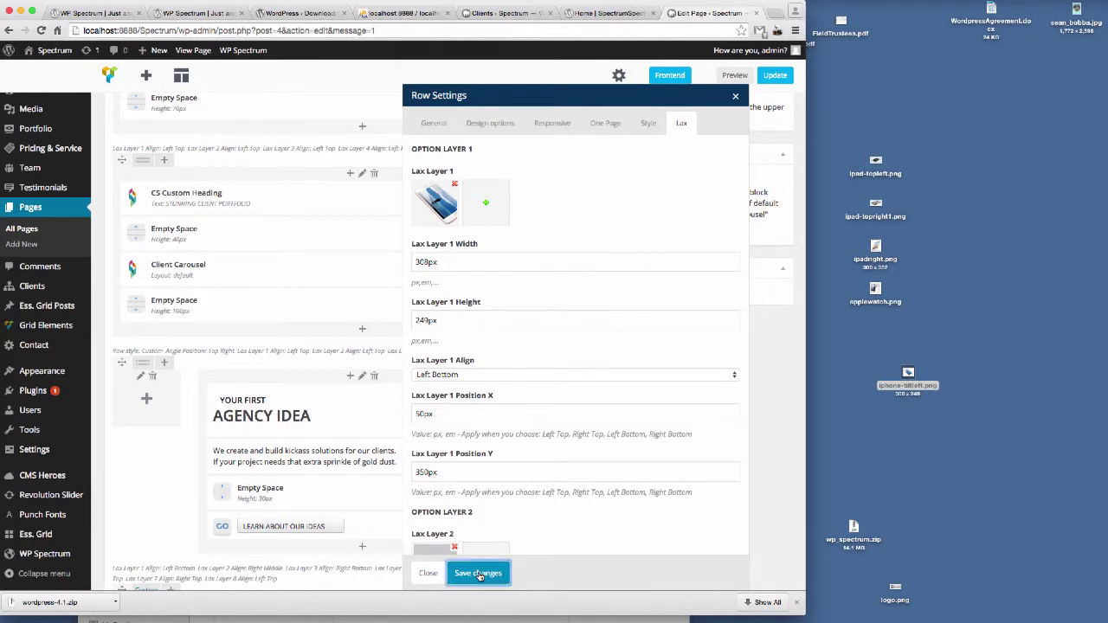
{"action": "left_click", "coordinate": [479, 573]}
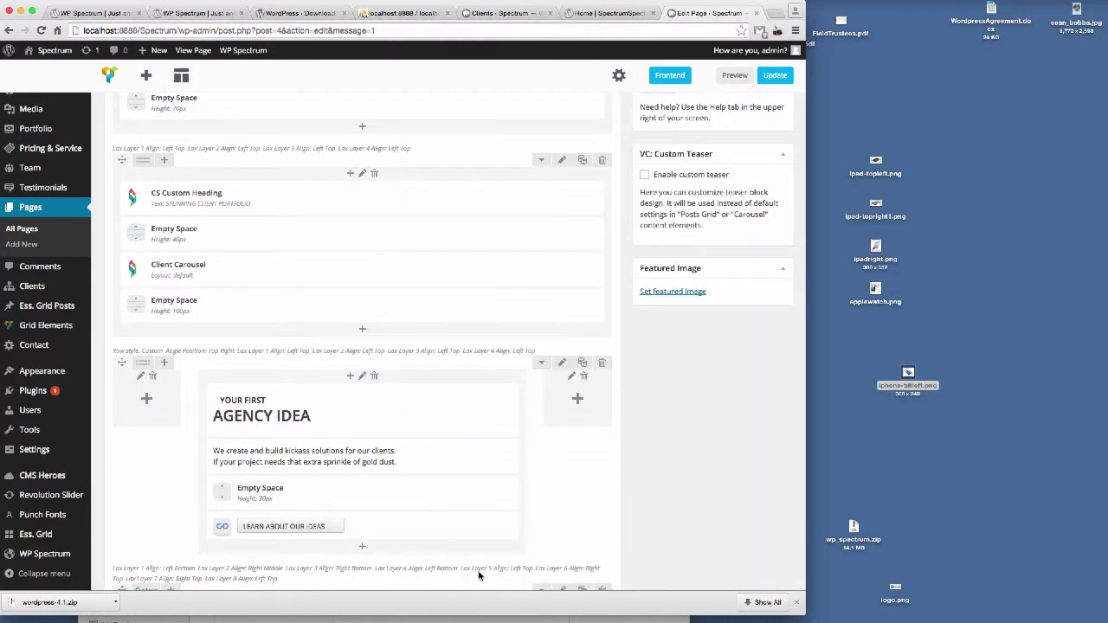
- Update the page and scroll the local home page to the tilted iPhone in Agency Idea
{"action": "left_click", "coordinate": [775, 75]}
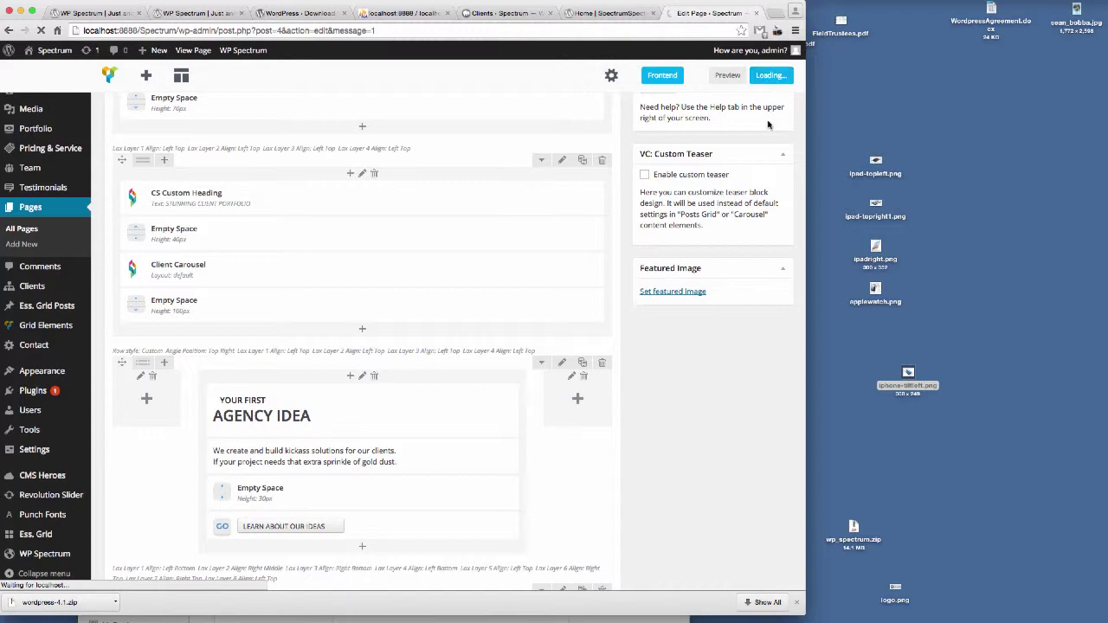
{"action": "left_click", "coordinate": [618, 14]}
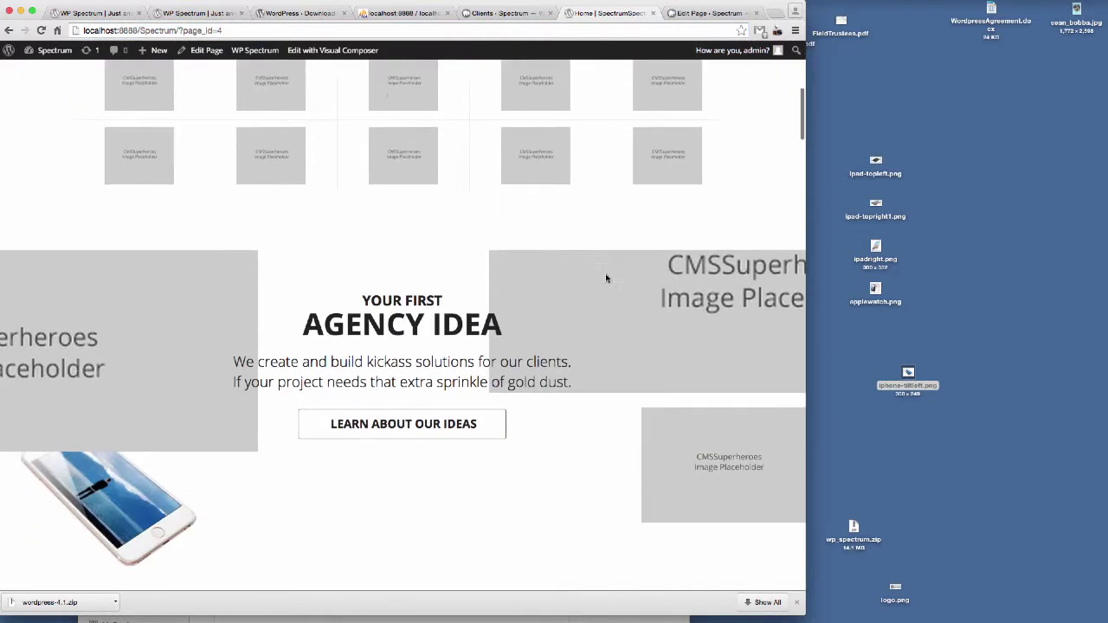
{"action": "scroll", "coordinate": [606, 278], "scroll_direction": "down", "scroll_amount": 3}
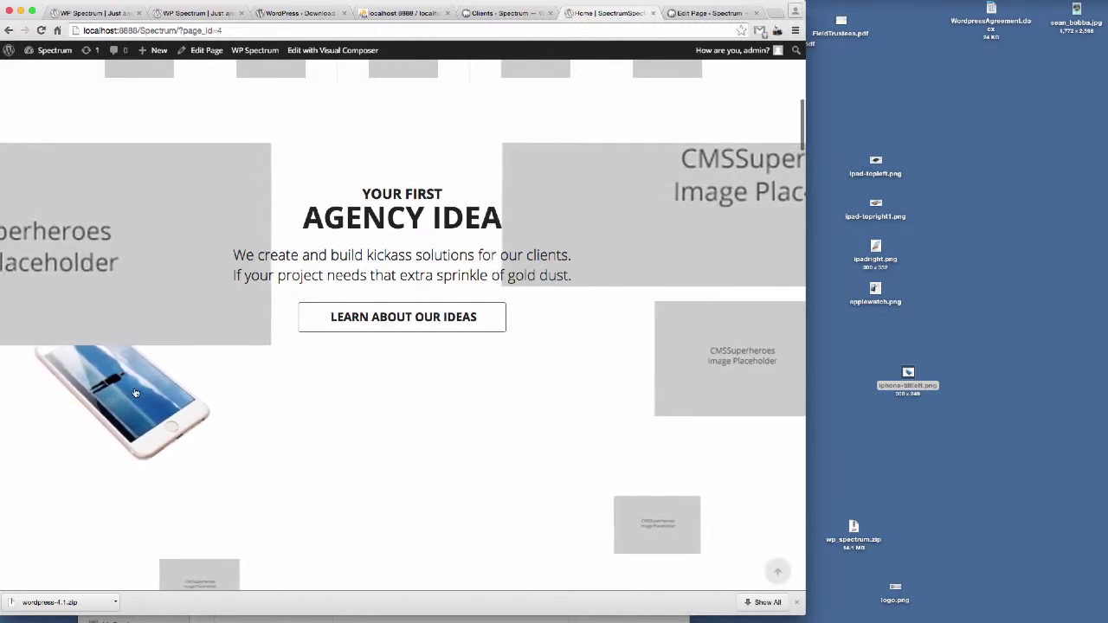
{"action": "scroll", "coordinate": [327, 379], "scroll_direction": "down", "scroll_amount": 2}
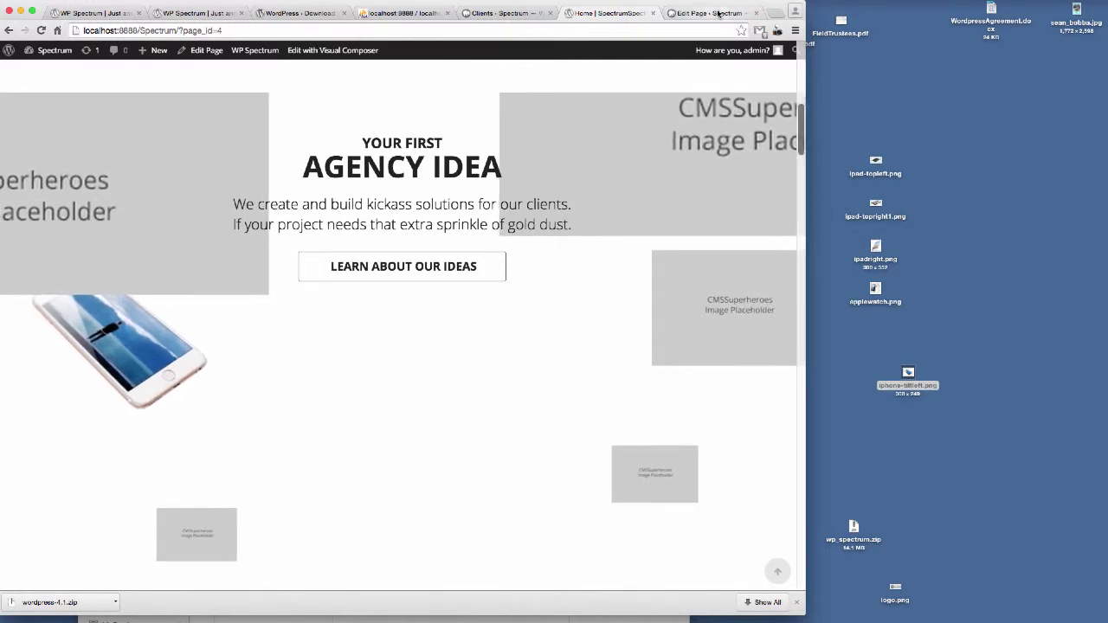
- Reopen the Agency Idea row's settings in the Home page editor on the Lax tab
{"action": "left_click", "coordinate": [709, 13]}
{"action": "scroll", "coordinate": [524, 320], "scroll_direction": "down", "scroll_amount": 10}
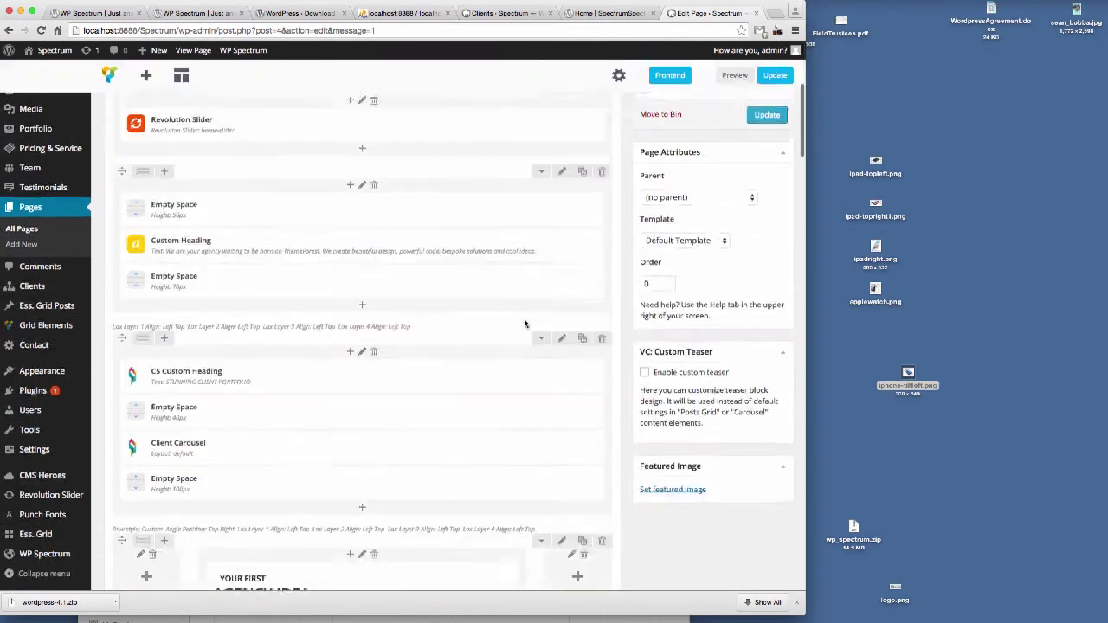
{"action": "scroll", "coordinate": [524, 323], "scroll_direction": "down", "scroll_amount": 2}
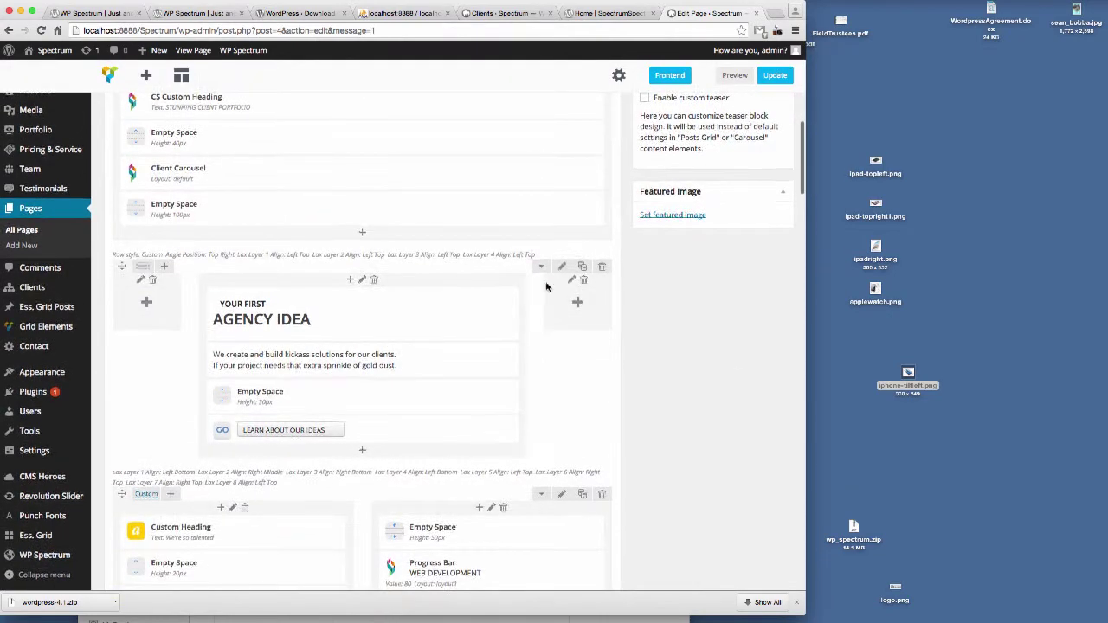
{"action": "left_click", "coordinate": [561, 267]}
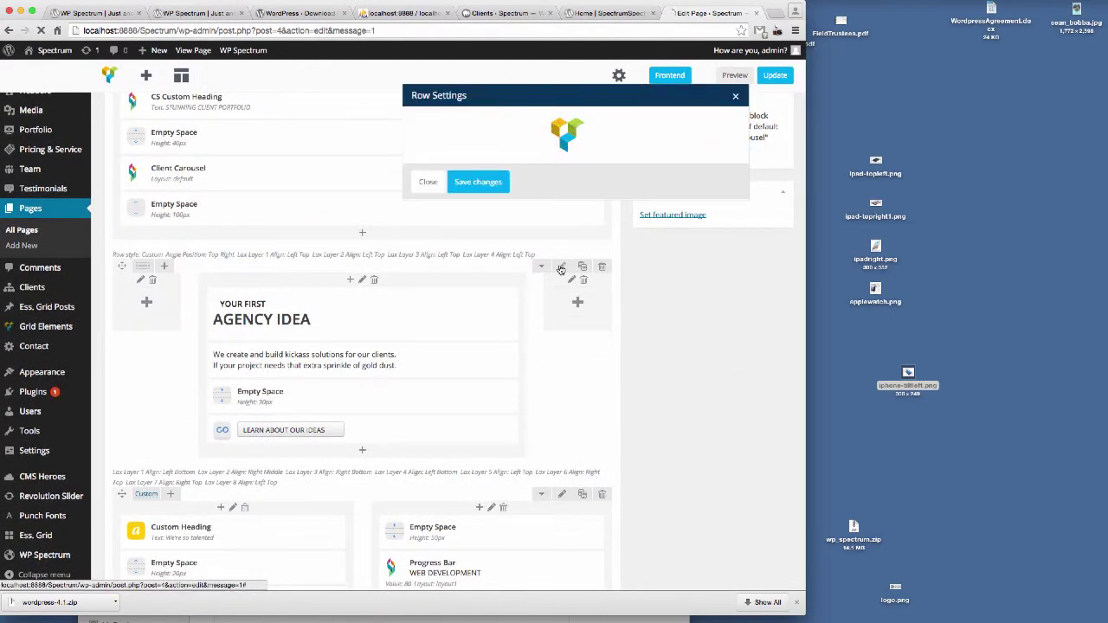
{"action": "left_click", "coordinate": [680, 124]}
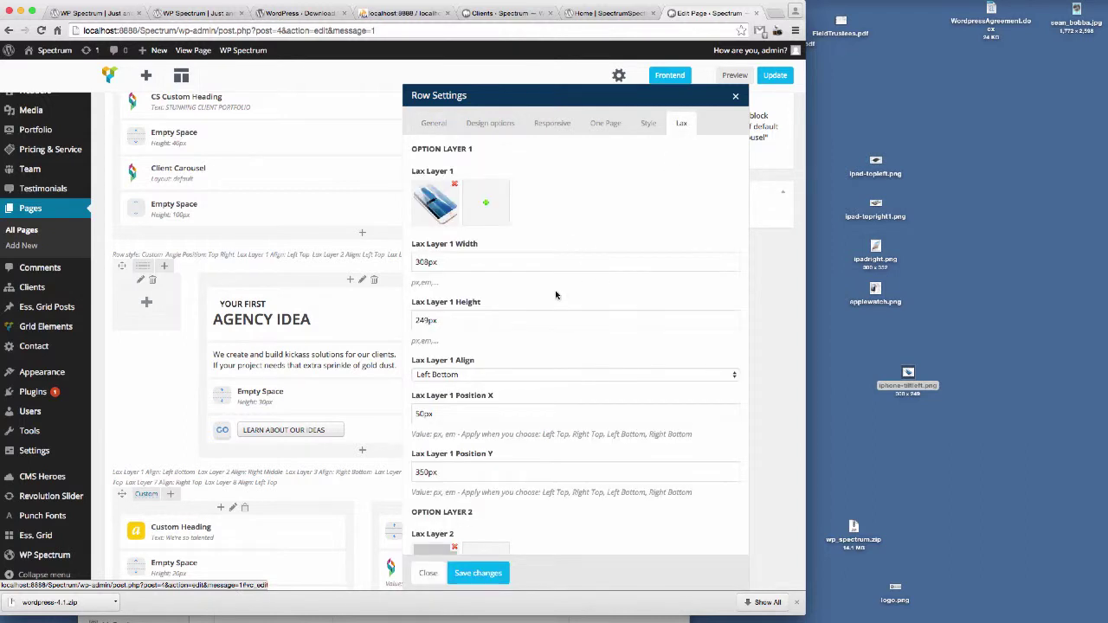
- Scroll the Lax layer options down to Option Layer 5's image
{"action": "scroll", "coordinate": [439, 372], "scroll_direction": "down", "scroll_amount": 1}
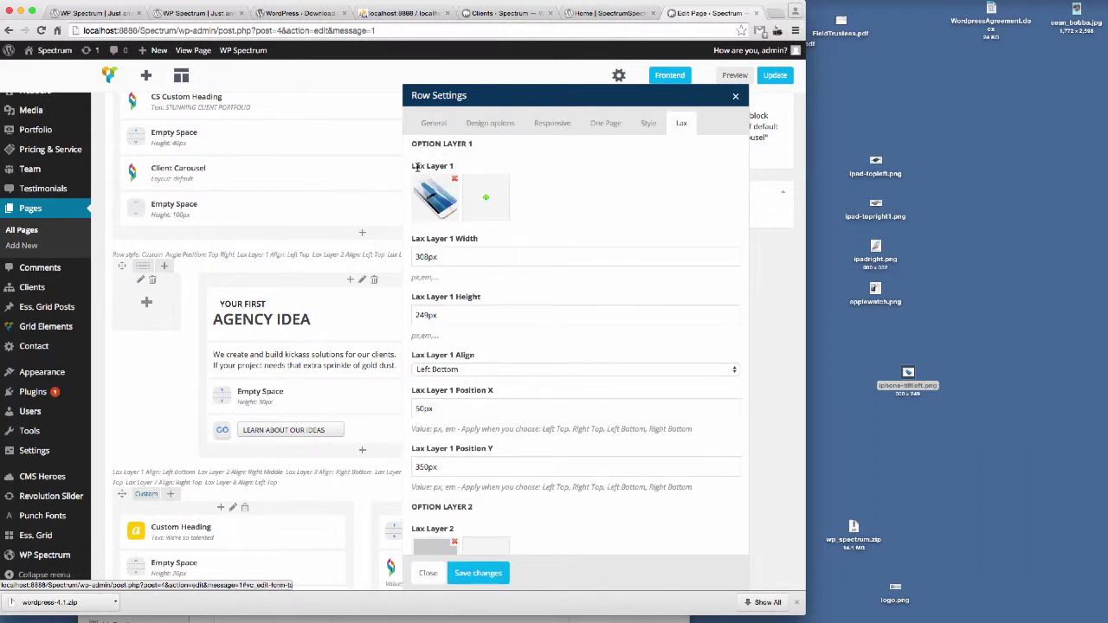
{"action": "scroll", "coordinate": [483, 309], "scroll_direction": "down", "scroll_amount": 10}
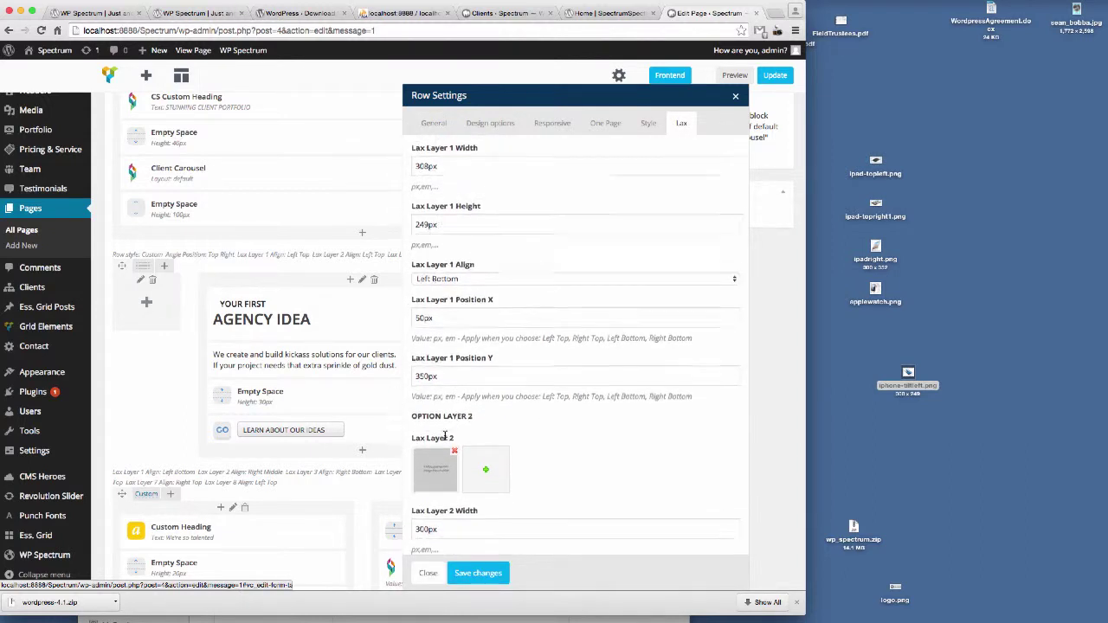
{"action": "scroll", "coordinate": [459, 407], "scroll_direction": "down", "scroll_amount": 1}
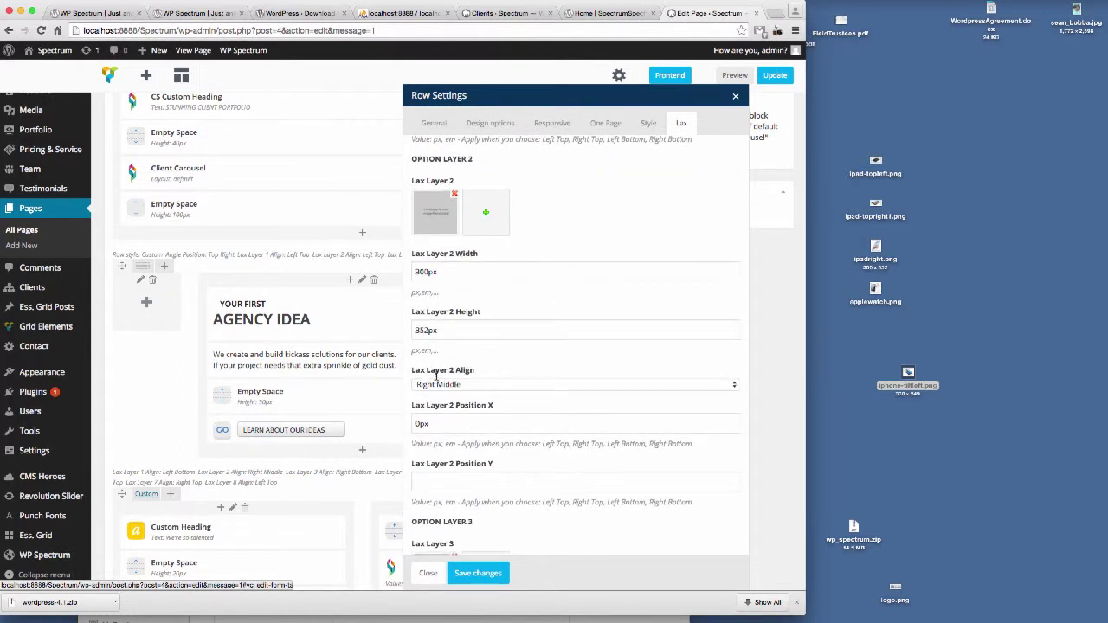
{"action": "scroll", "coordinate": [436, 378], "scroll_direction": "down", "scroll_amount": 5}
{"action": "scroll", "coordinate": [506, 401], "scroll_direction": "up", "scroll_amount": 10}
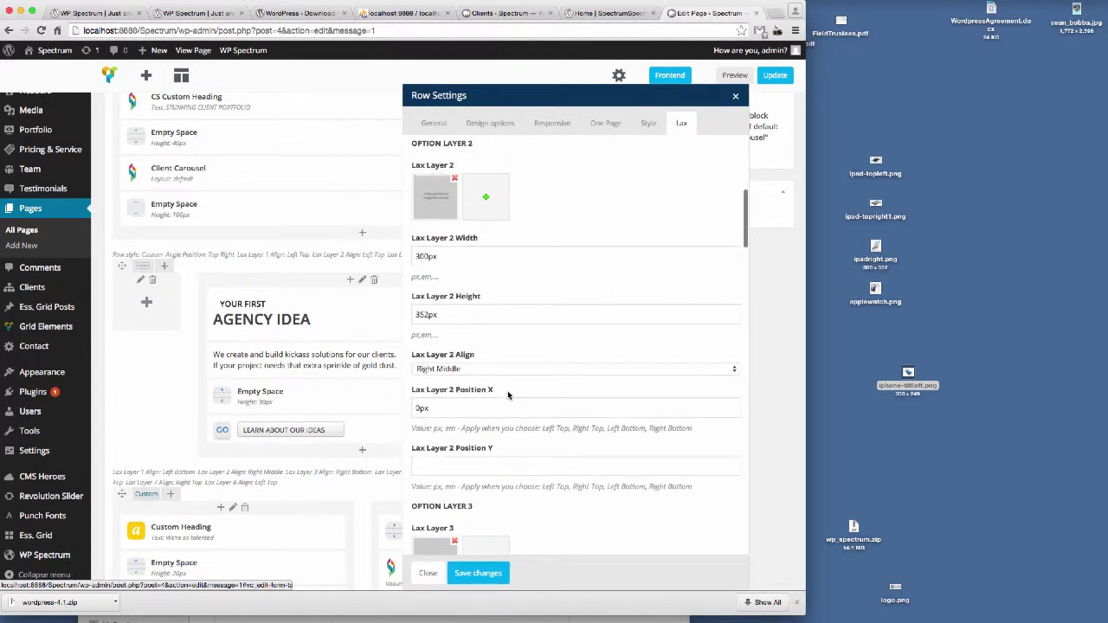
{"action": "scroll", "coordinate": [467, 256], "scroll_direction": "up", "scroll_amount": 3}
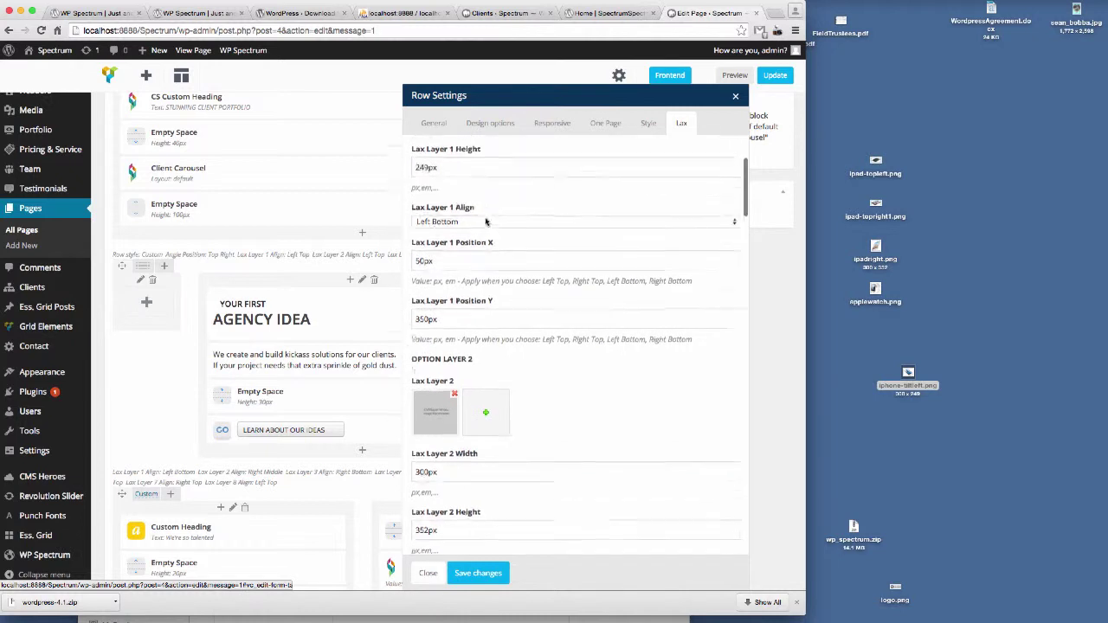
{"action": "scroll", "coordinate": [493, 261], "scroll_direction": "down", "scroll_amount": 8}
{"action": "scroll", "coordinate": [501, 263], "scroll_direction": "down", "scroll_amount": 7}
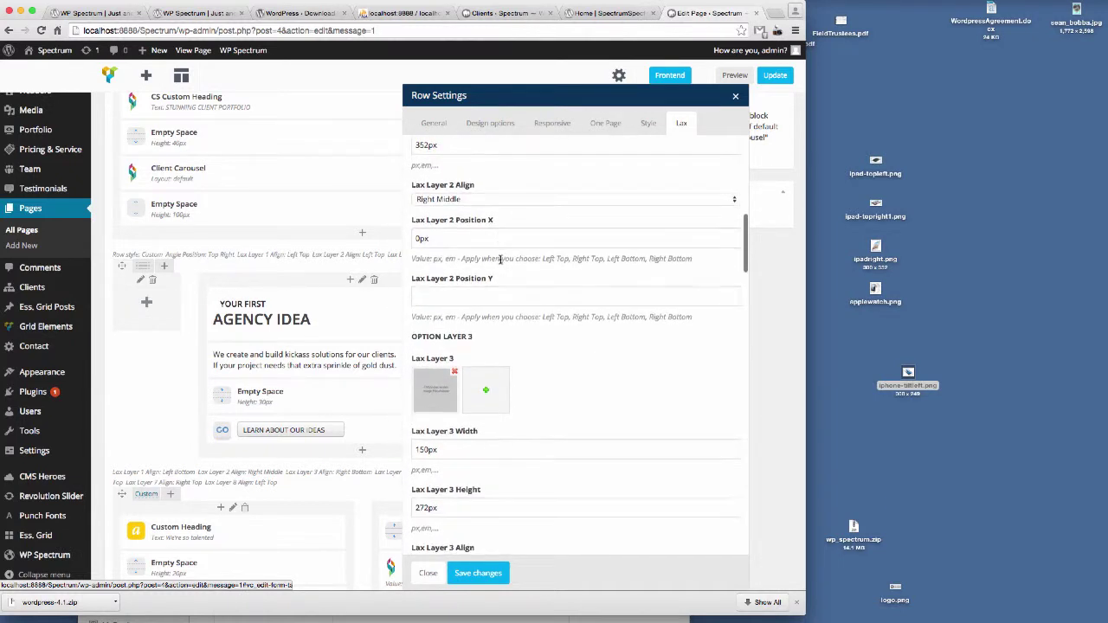
{"action": "scroll", "coordinate": [501, 260], "scroll_direction": "down", "scroll_amount": 10}
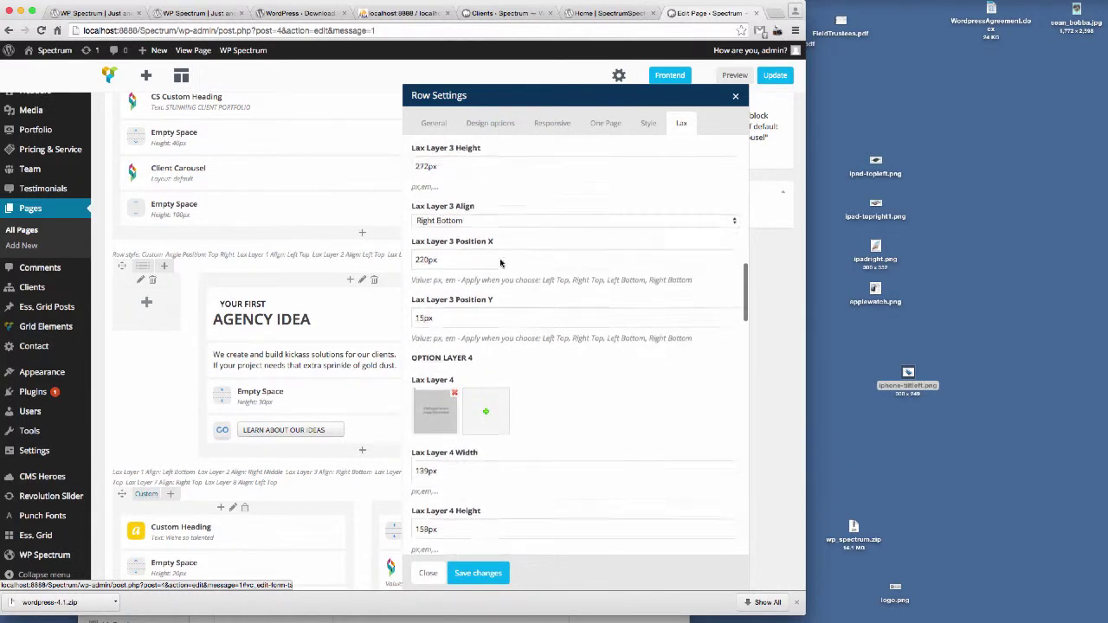
{"action": "scroll", "coordinate": [501, 263], "scroll_direction": "down", "scroll_amount": 10}
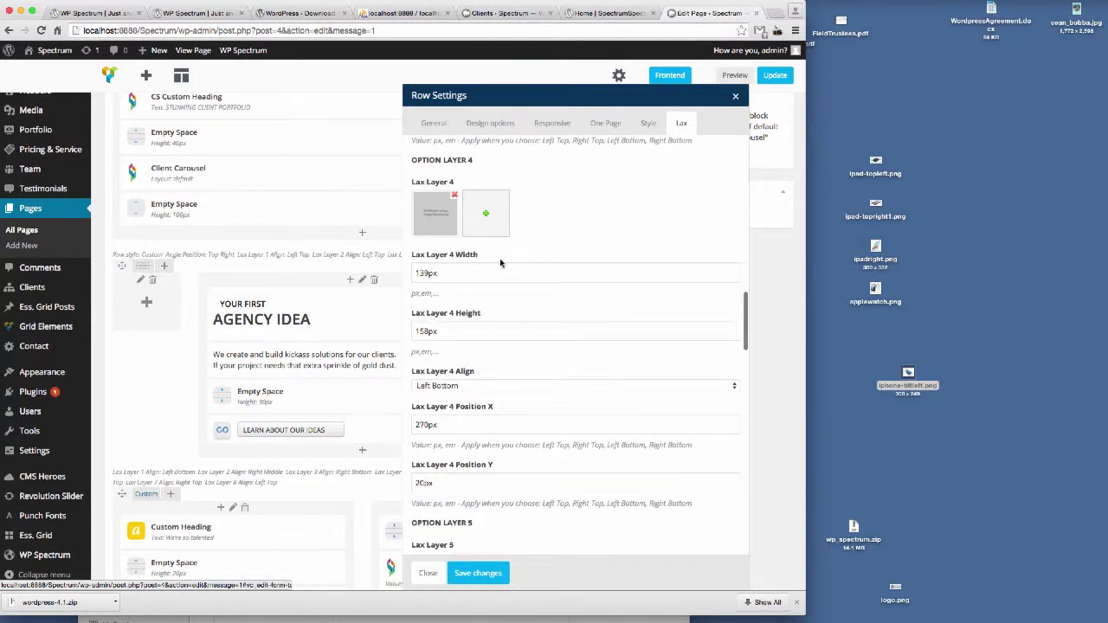
{"action": "scroll", "coordinate": [501, 264], "scroll_direction": "down", "scroll_amount": 4}
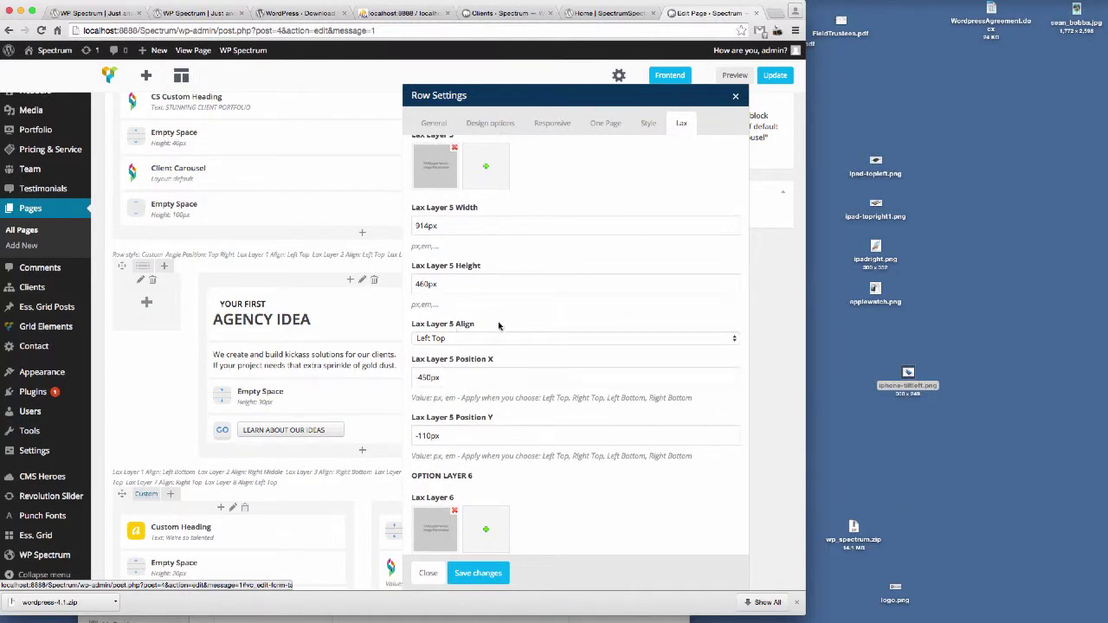
{"action": "scroll", "coordinate": [498, 326], "scroll_direction": "up", "scroll_amount": 2}
- Replace Lax Layer 5's placeholder with an uploaded ipad-topleft.png and save the row settings
{"action": "left_click", "coordinate": [454, 194]}
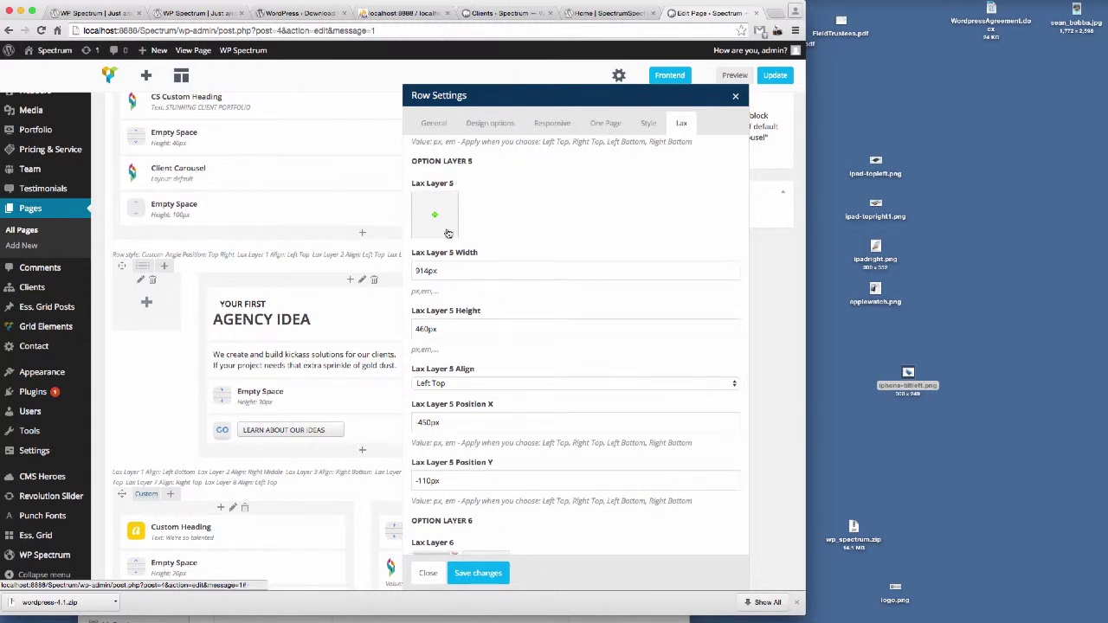
{"action": "left_click", "coordinate": [435, 217]}
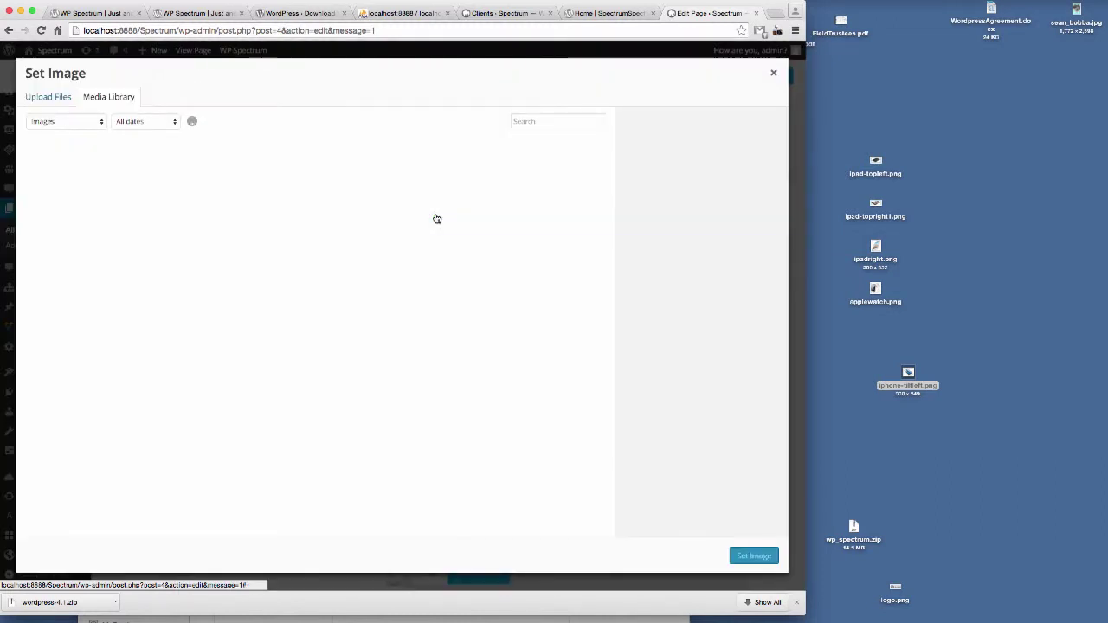
{"action": "left_click", "coordinate": [971, 254]}
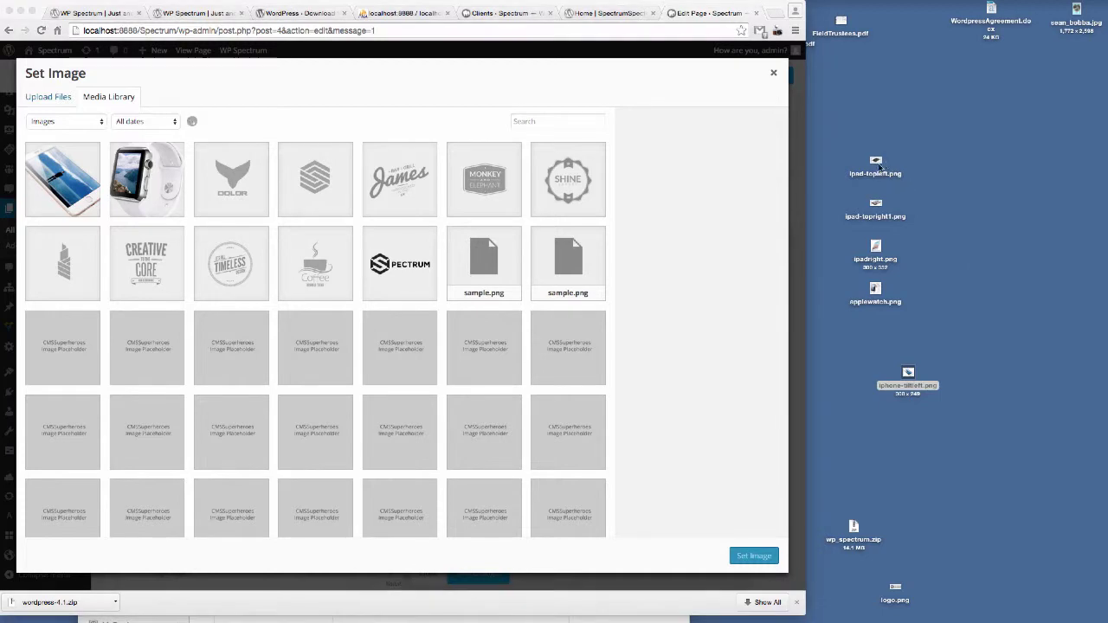
{"action": "left_click", "coordinate": [876, 163]}
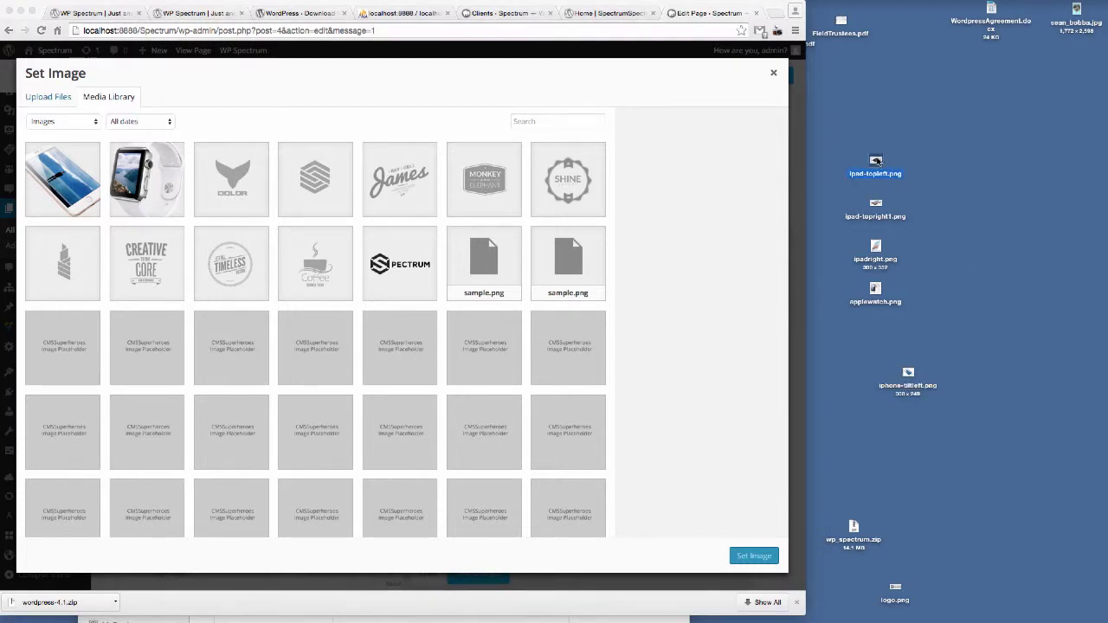
{"action": "left_click_drag", "start_coordinate": [876, 163], "coordinate": [358, 228]}
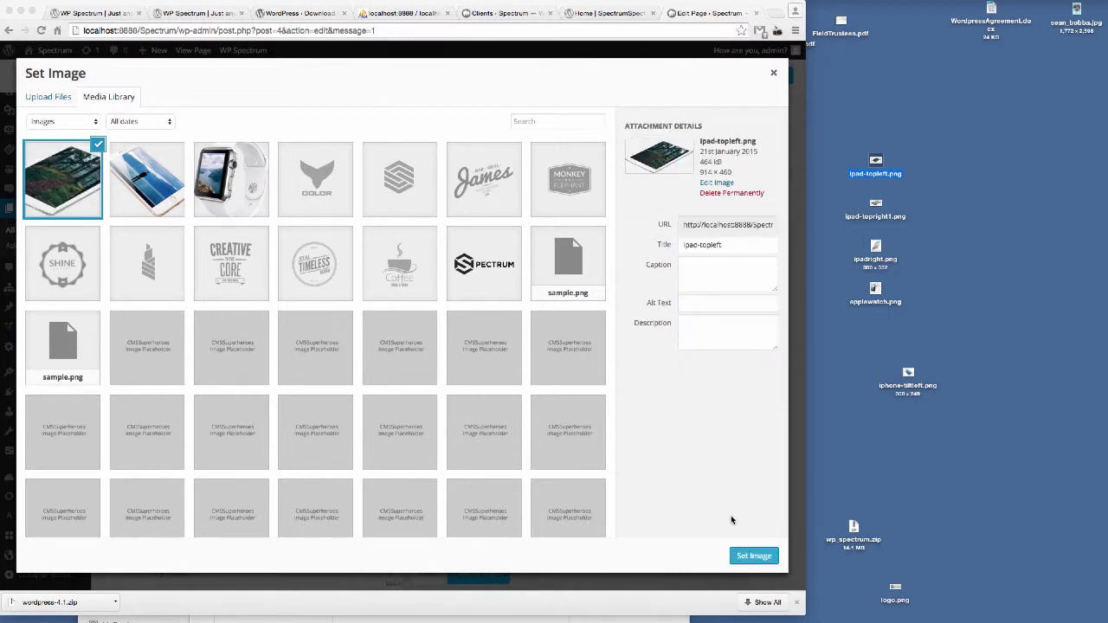
{"action": "left_click", "coordinate": [754, 555]}
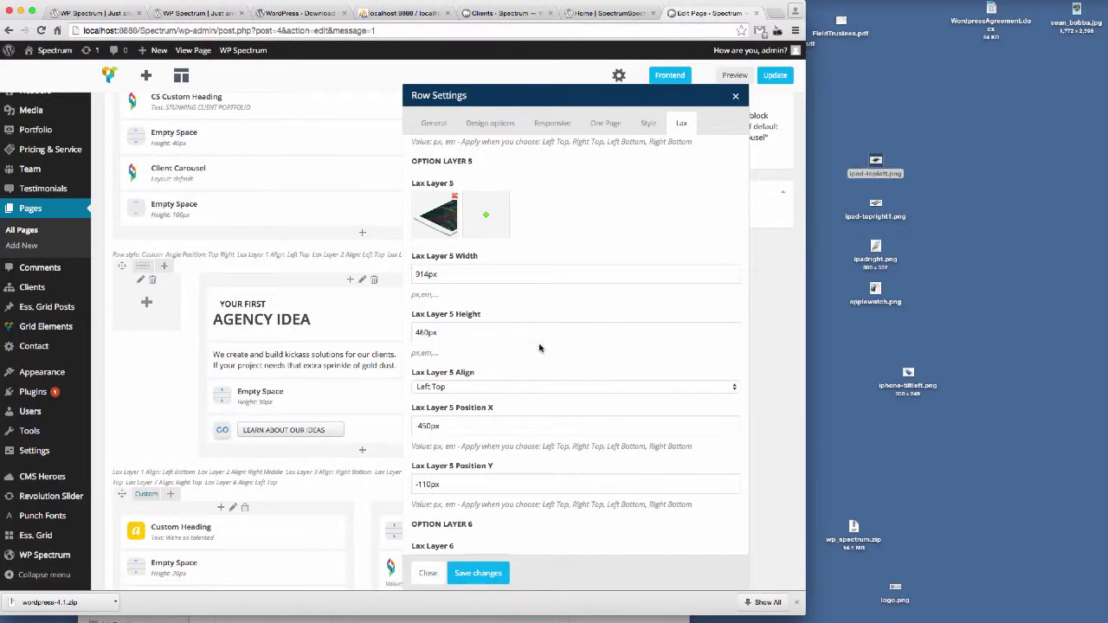
{"action": "left_click", "coordinate": [483, 578]}
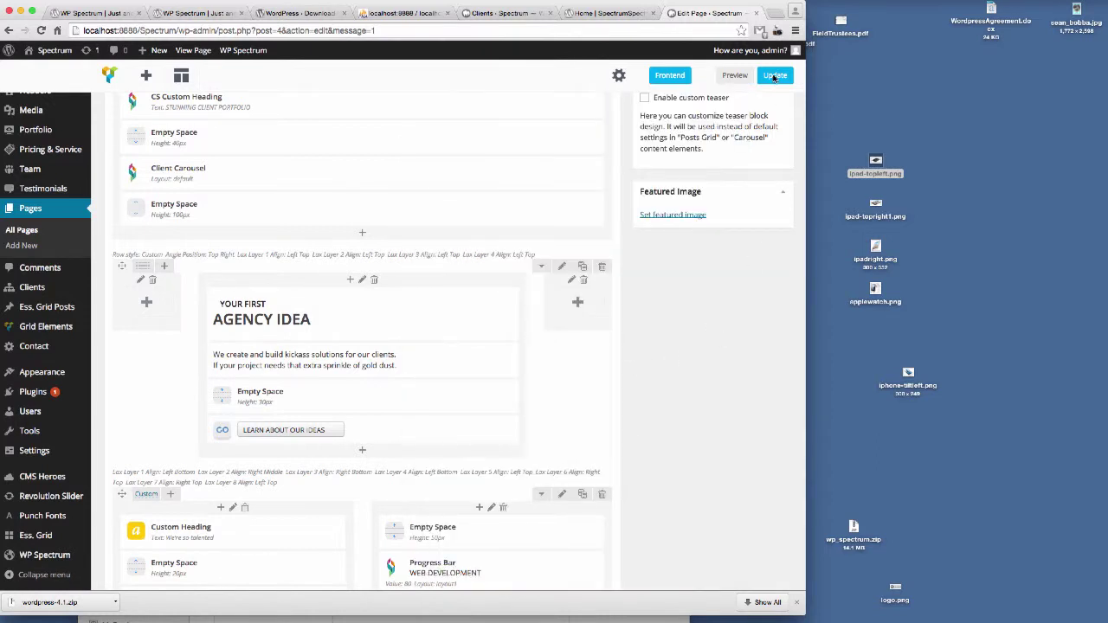
- Update the Home page and reload the front page to see the iPad beside Agency Idea
{"action": "left_click", "coordinate": [775, 76]}
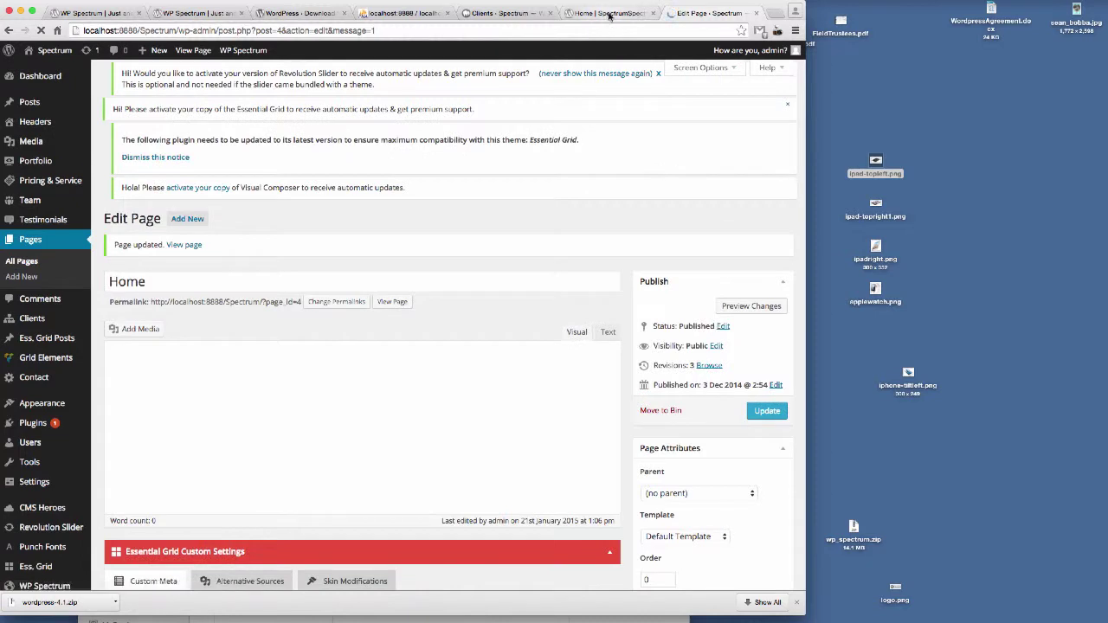
{"action": "left_click", "coordinate": [609, 14]}
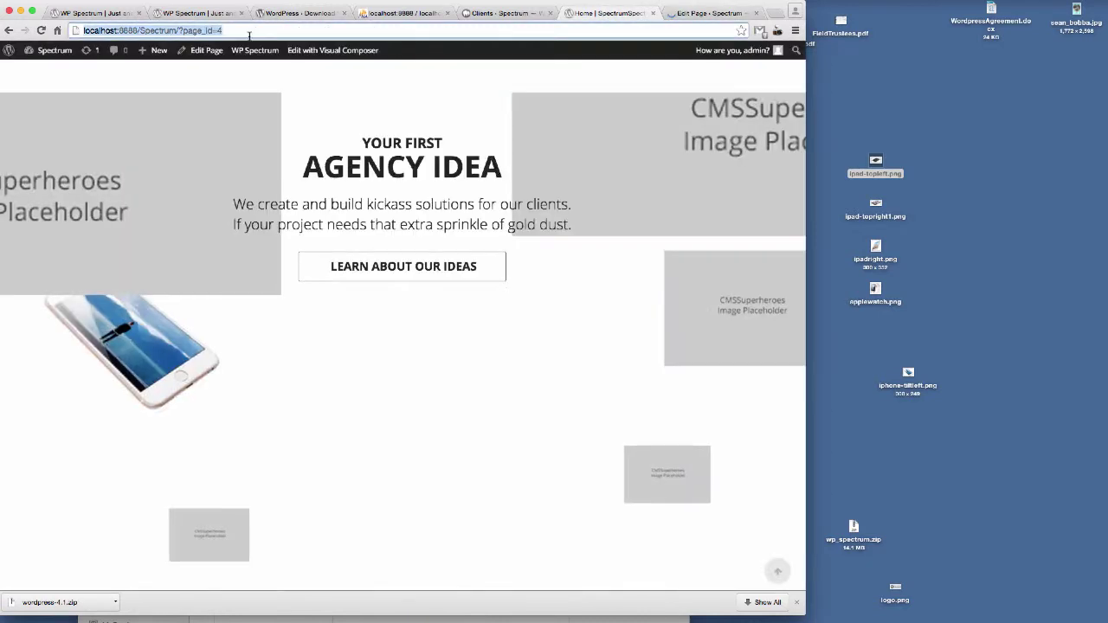
{"action": "left_click", "coordinate": [249, 32]}
{"action": "key", "text": "Return"}
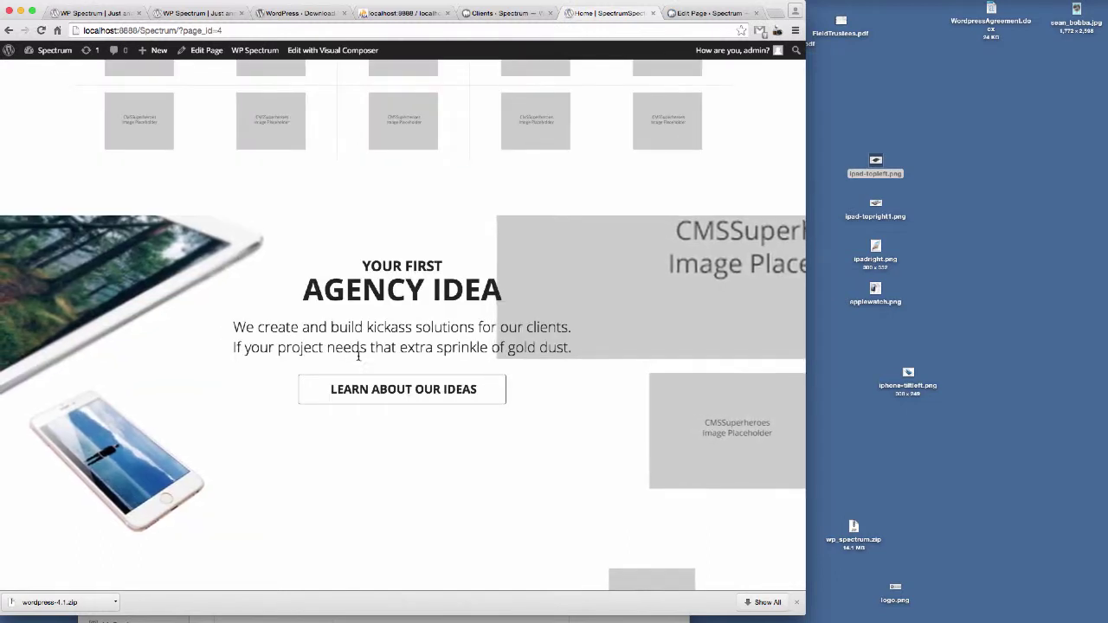
{"action": "scroll", "coordinate": [361, 358], "scroll_direction": "down", "scroll_amount": 2}
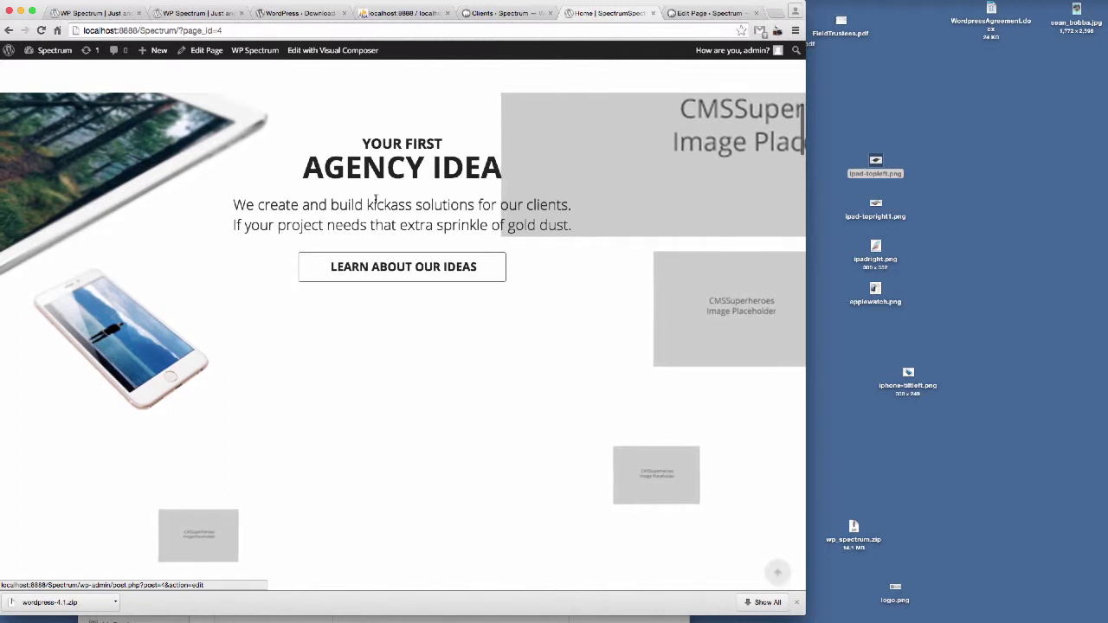
{"action": "scroll", "coordinate": [230, 277], "scroll_direction": "up", "scroll_amount": 1}
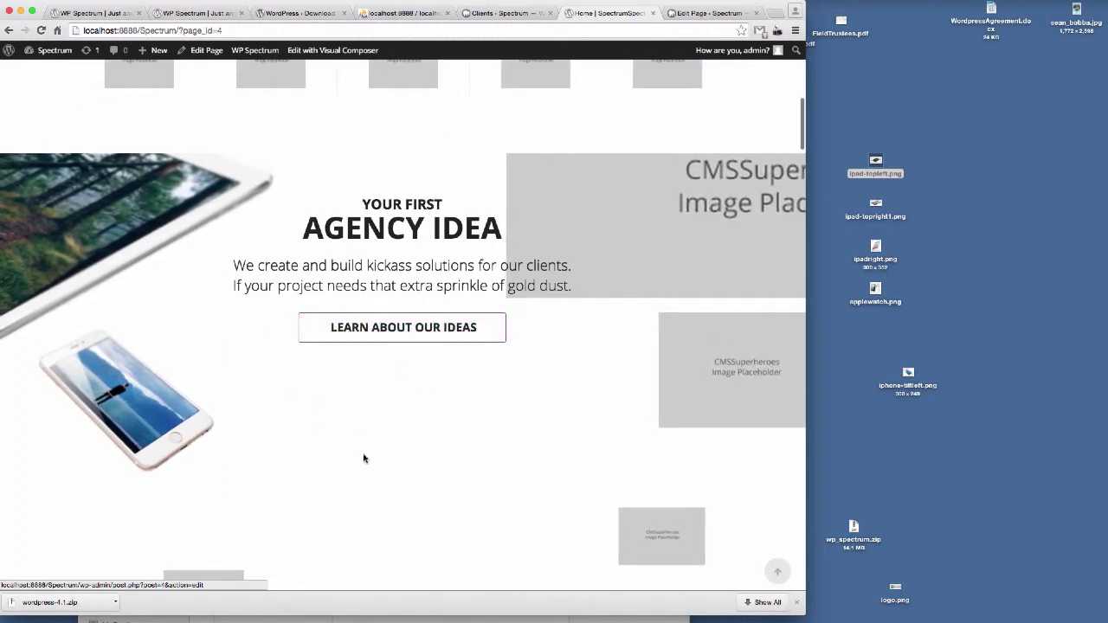
- Pick out the new background image file on the desktop
{"action": "left_click", "coordinate": [865, 440]}
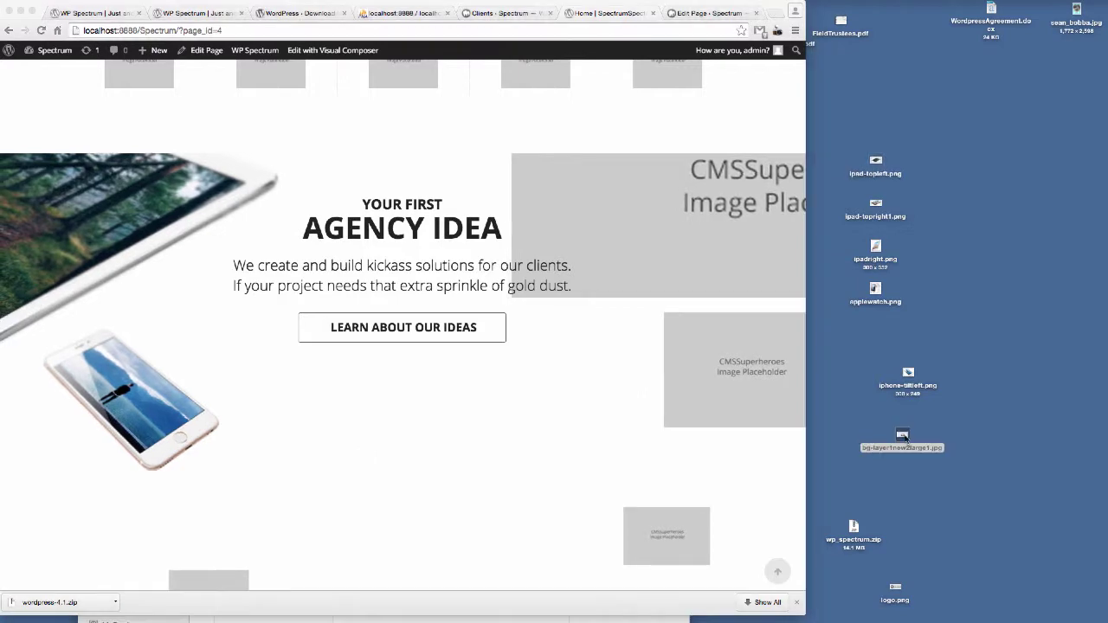
{"action": "left_click_drag", "start_coordinate": [904, 437], "coordinate": [885, 431]}
{"action": "left_click", "coordinate": [630, 17]}
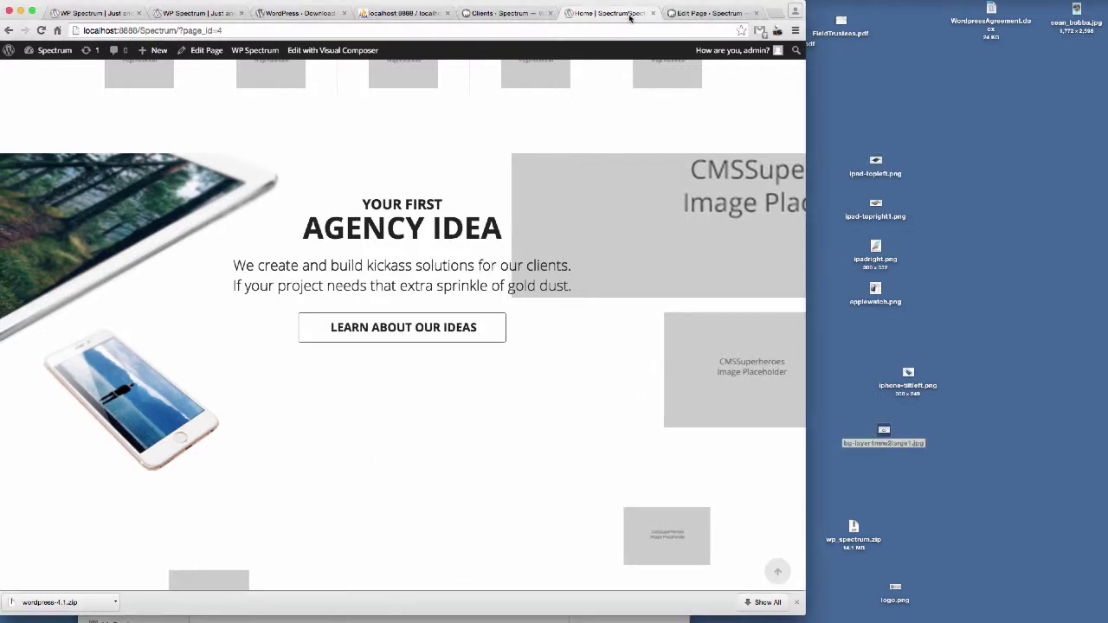
- In the row's Design Options, swap the old background for an uploaded bg-layer1new2large1.jpg
{"action": "left_click", "coordinate": [717, 13]}
{"action": "scroll", "coordinate": [557, 309], "scroll_direction": "down", "scroll_amount": 10}
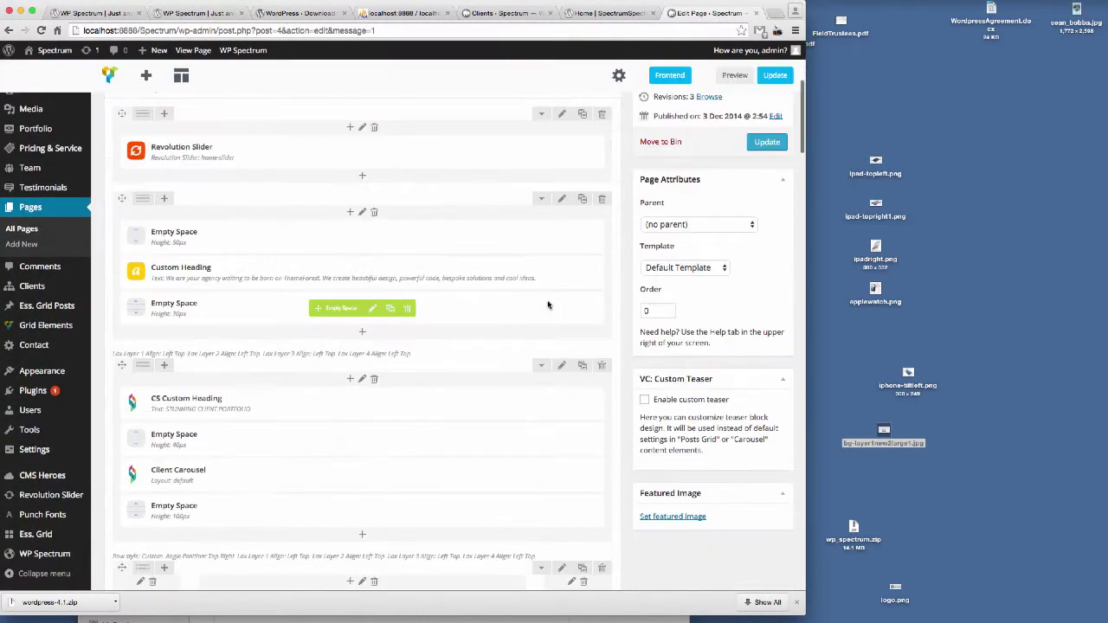
{"action": "scroll", "coordinate": [547, 305], "scroll_direction": "up", "scroll_amount": 5}
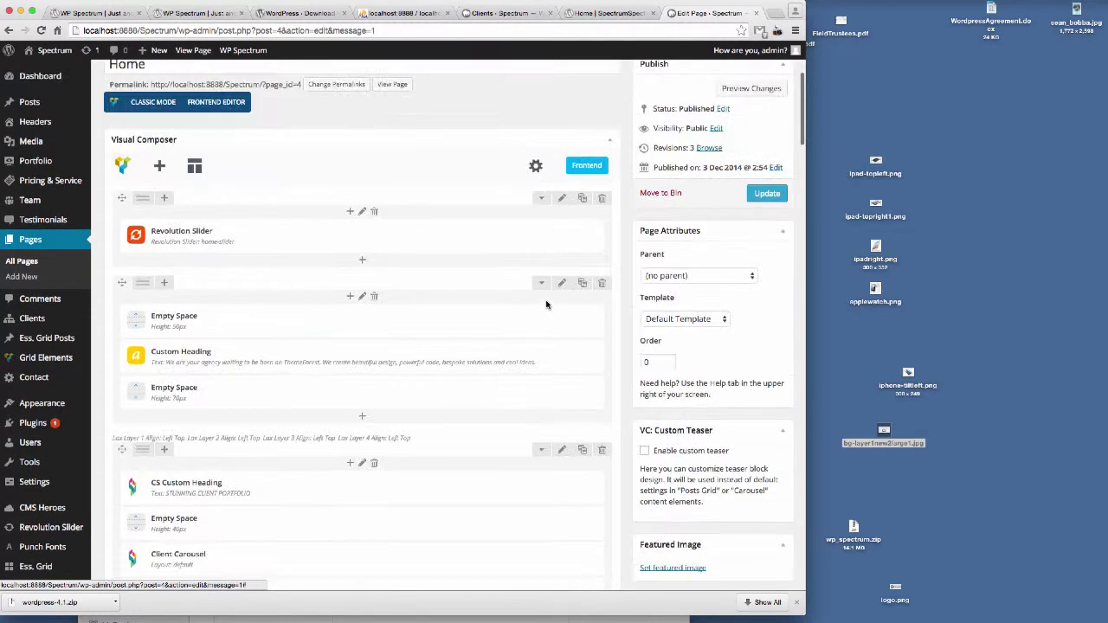
{"action": "scroll", "coordinate": [547, 304], "scroll_direction": "down", "scroll_amount": 8}
{"action": "scroll", "coordinate": [546, 303], "scroll_direction": "down", "scroll_amount": 2}
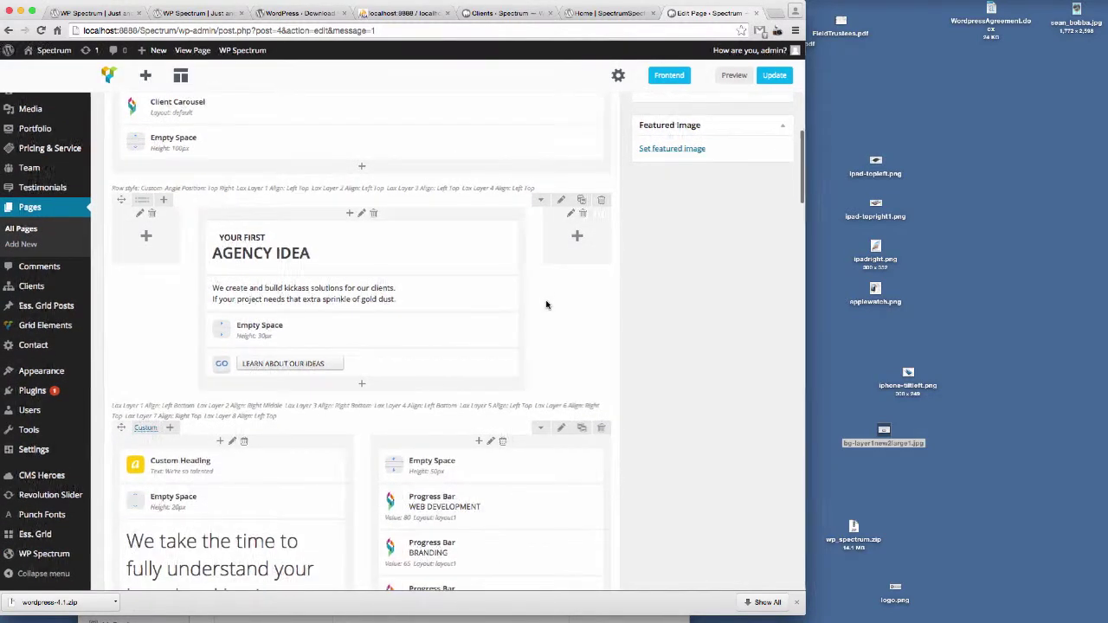
{"action": "left_click", "coordinate": [562, 201]}
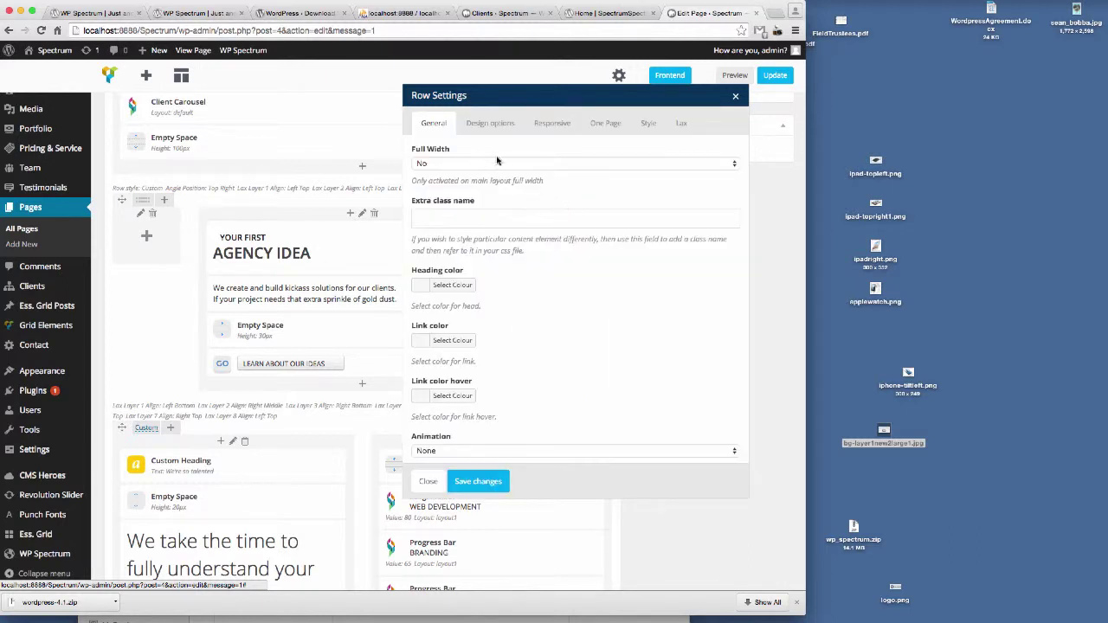
{"action": "left_click", "coordinate": [490, 124]}
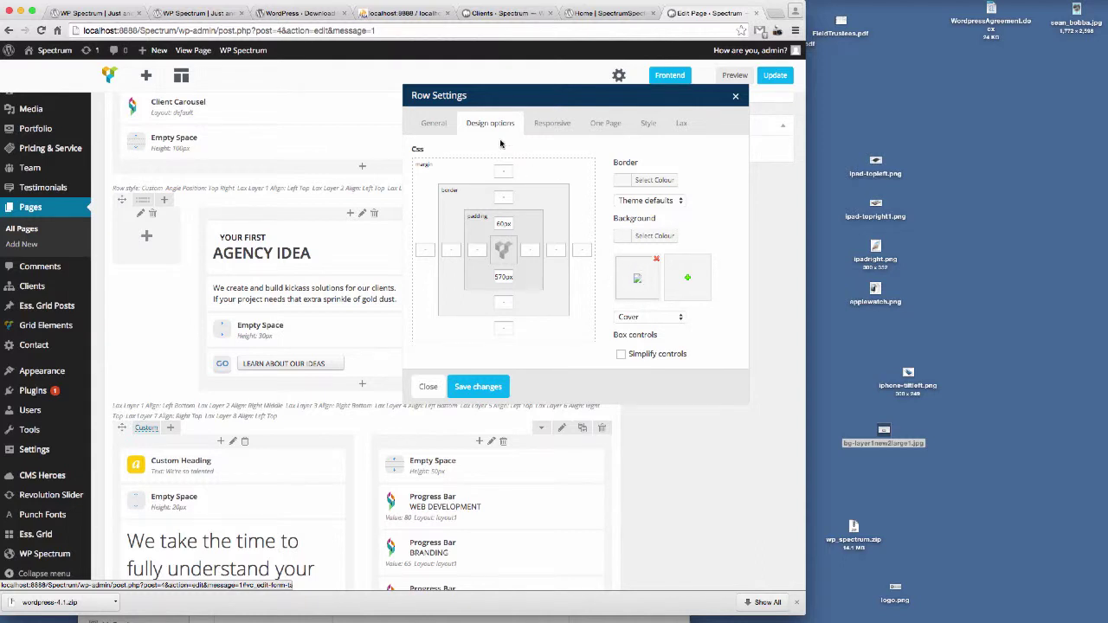
{"action": "left_click", "coordinate": [657, 260]}
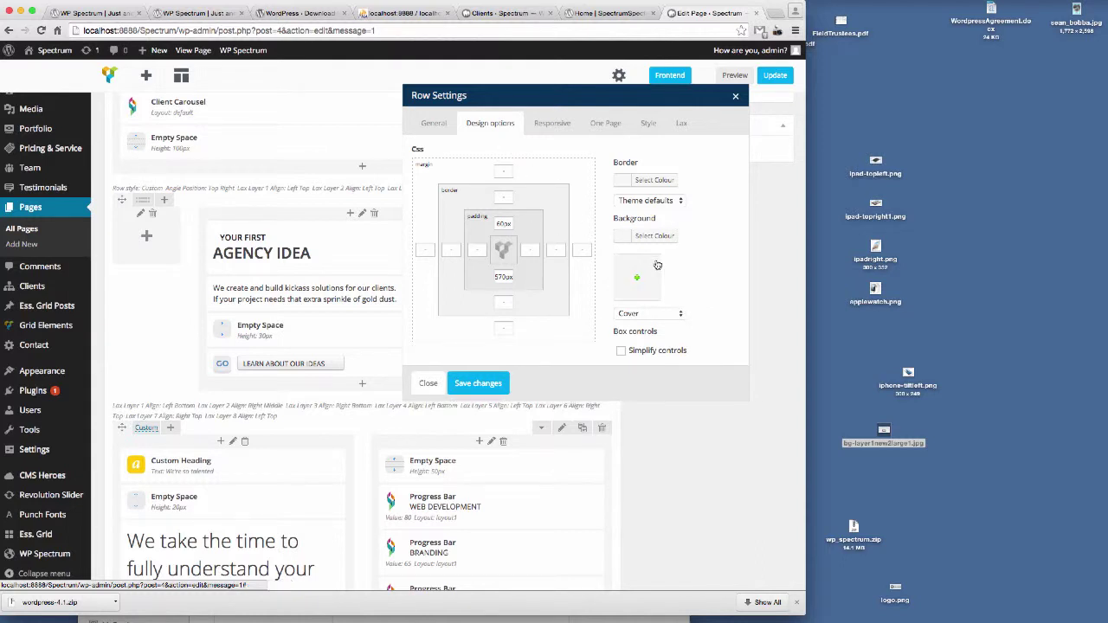
{"action": "left_click", "coordinate": [639, 279]}
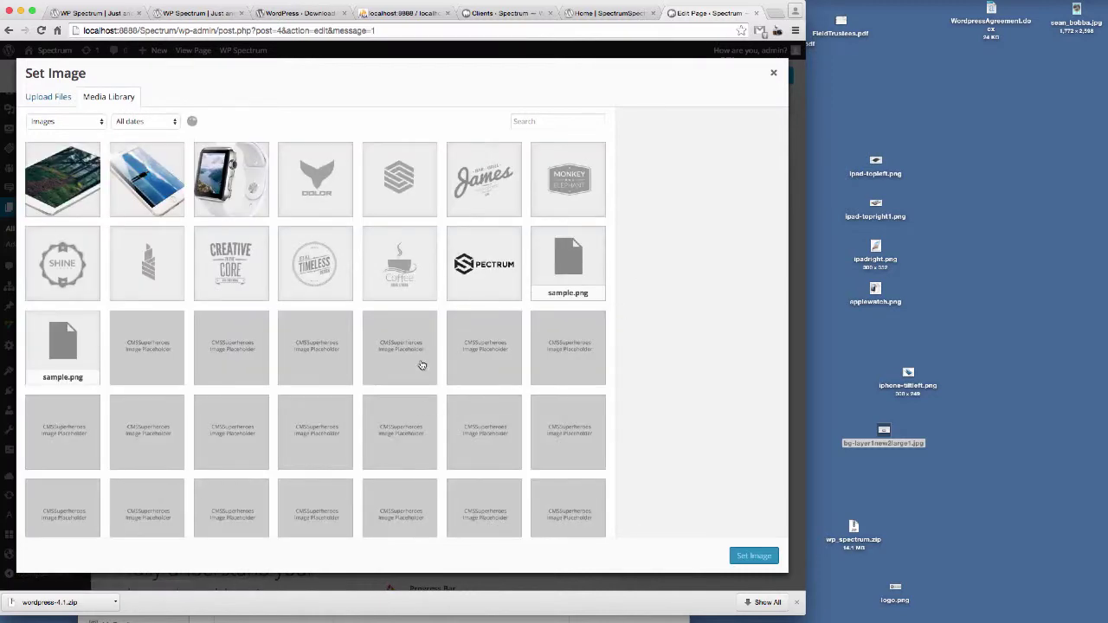
{"action": "left_click_drag", "start_coordinate": [883, 433], "coordinate": [380, 348]}
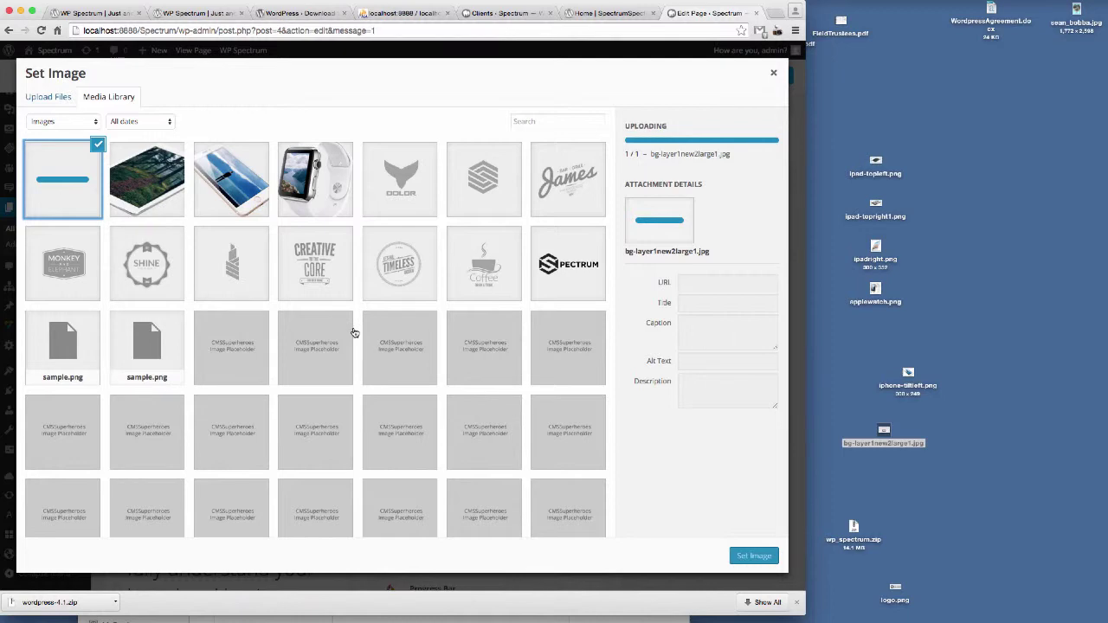
{"action": "left_click", "coordinate": [754, 556]}
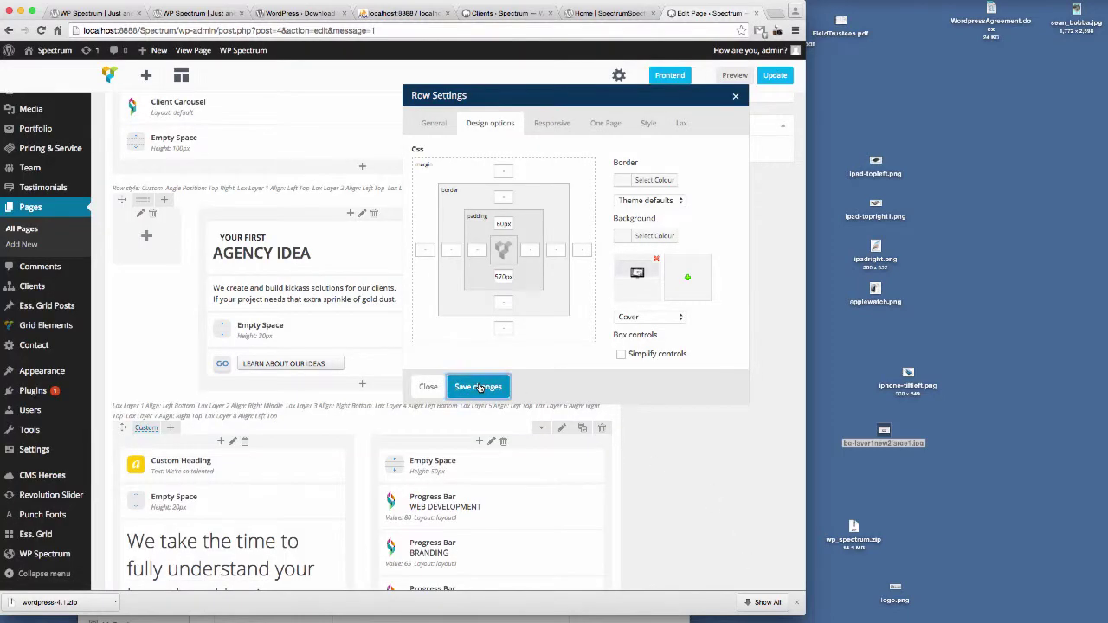
- Update the Home page and reload the front page to check the new iMac background
{"action": "left_click", "coordinate": [773, 76]}
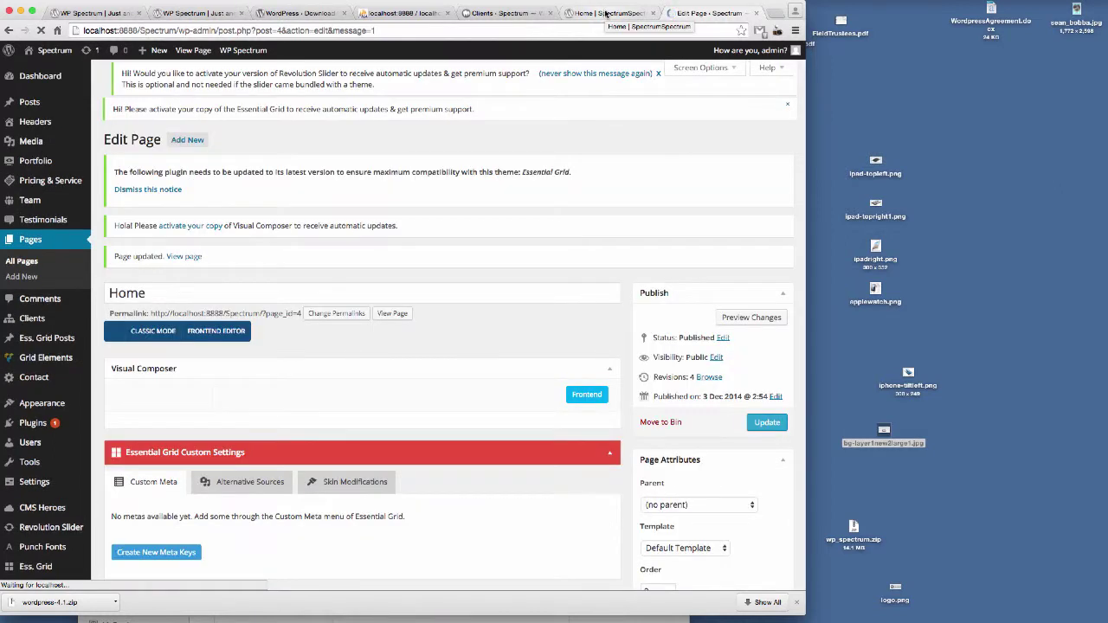
{"action": "left_click", "coordinate": [606, 14]}
{"action": "left_click", "coordinate": [376, 28]}
{"action": "key", "text": "Return"}
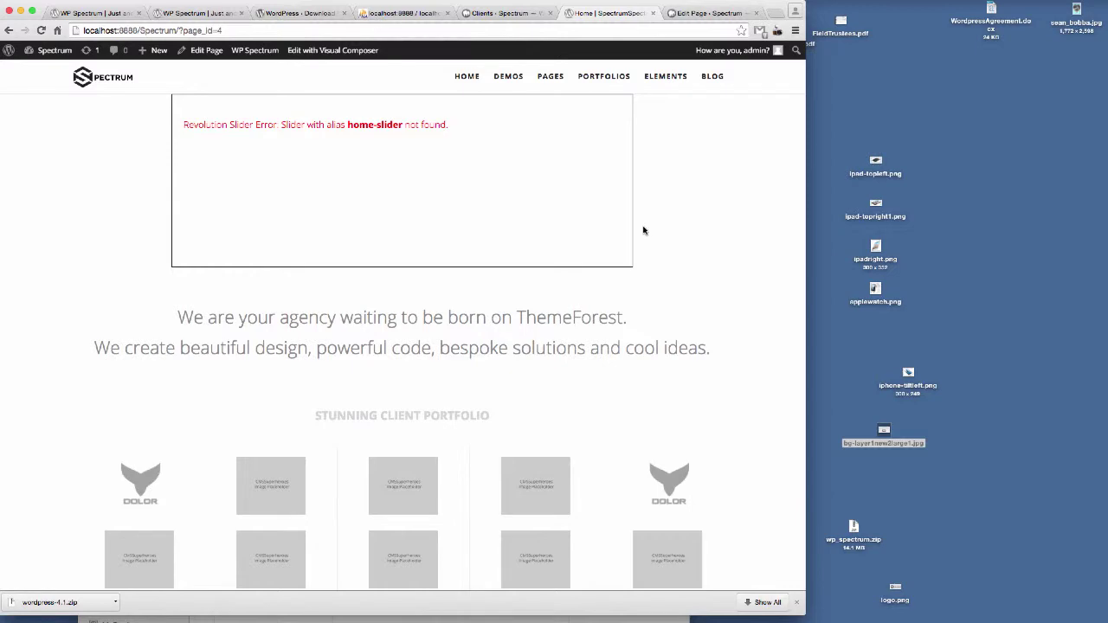
{"action": "scroll", "coordinate": [643, 230], "scroll_direction": "down", "scroll_amount": 10}
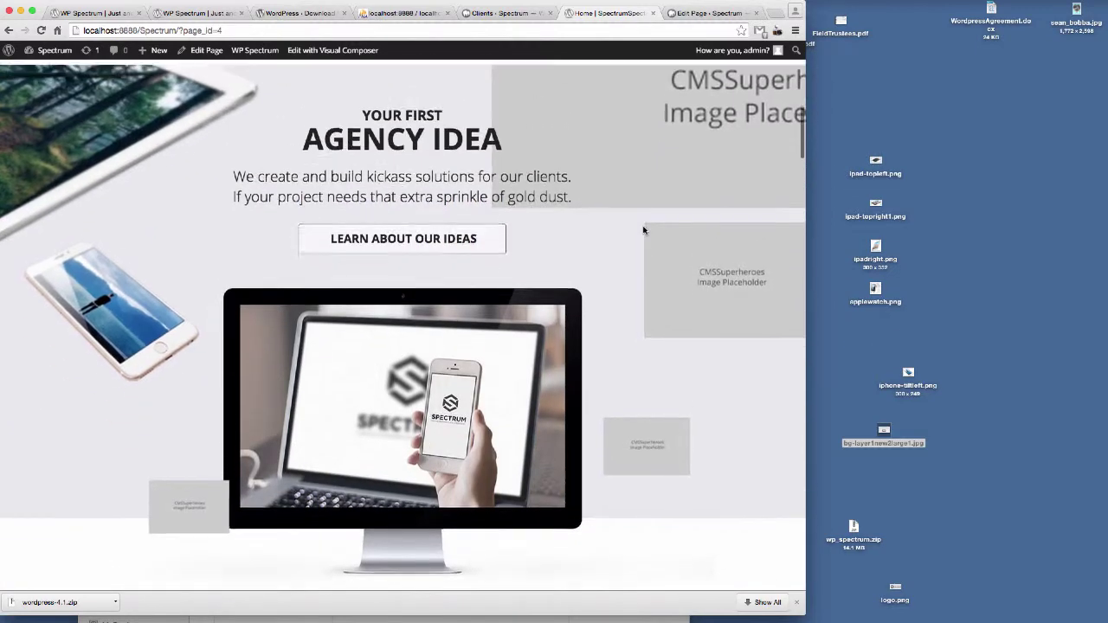
{"action": "scroll", "coordinate": [644, 230], "scroll_direction": "up", "scroll_amount": 1}
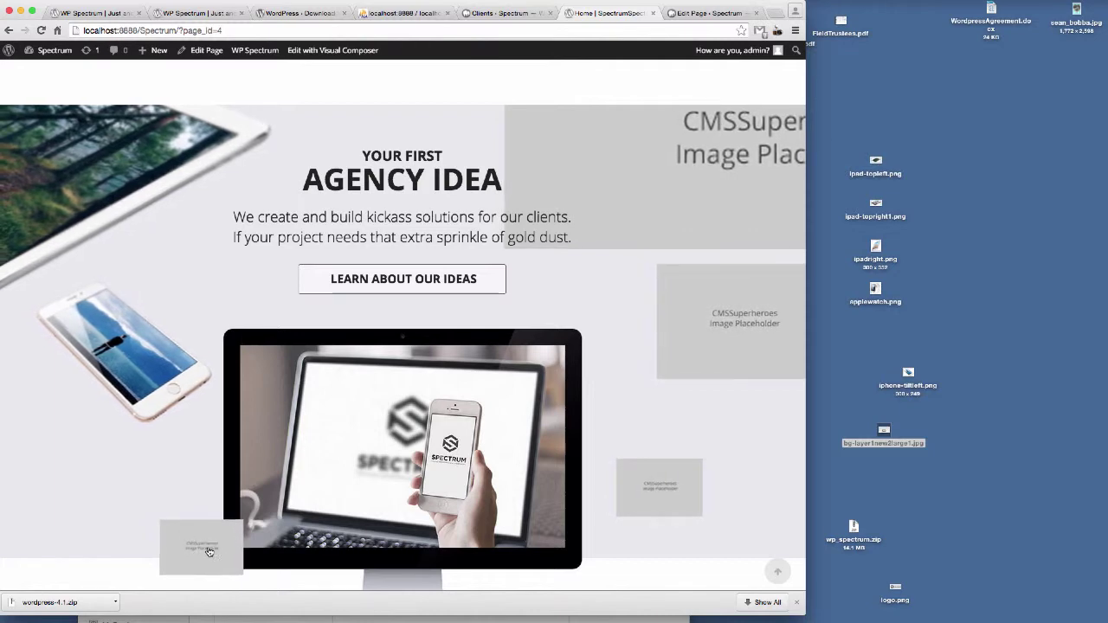
- Open the Agency Idea row's Lax layer options and scroll to Lax Layer 4
{"action": "left_click", "coordinate": [707, 13]}
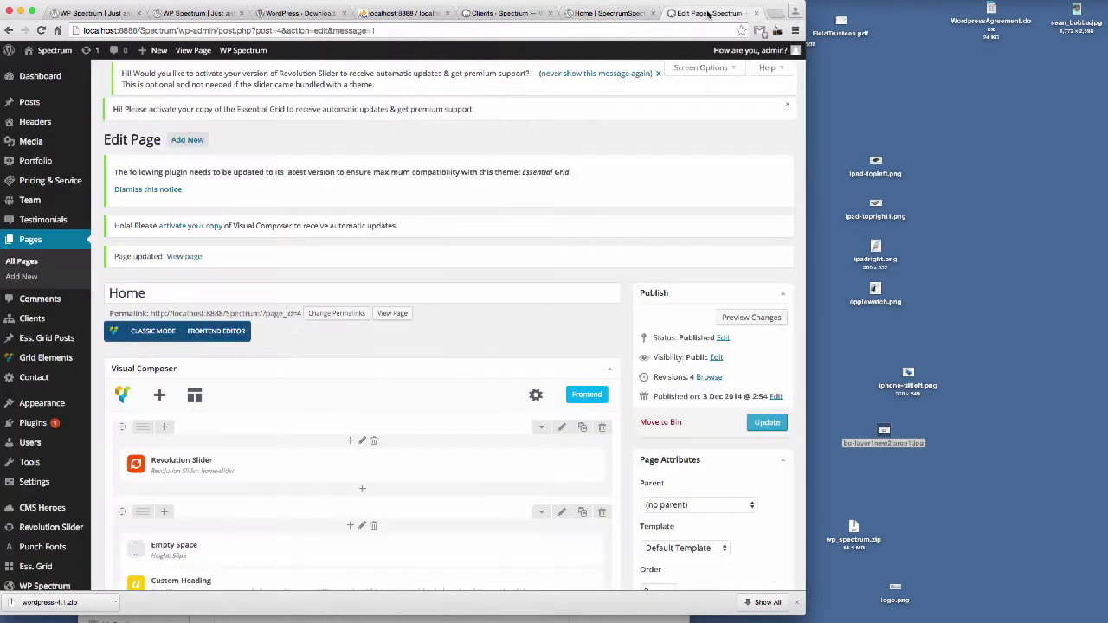
{"action": "scroll", "coordinate": [439, 356], "scroll_direction": "down", "scroll_amount": 10}
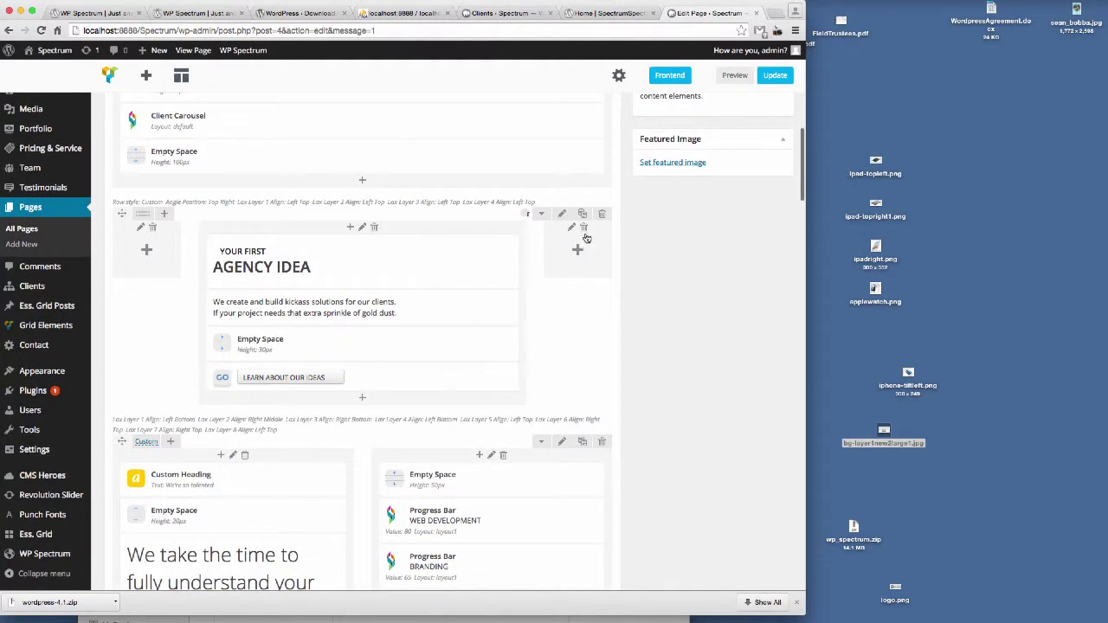
{"action": "left_click", "coordinate": [562, 214]}
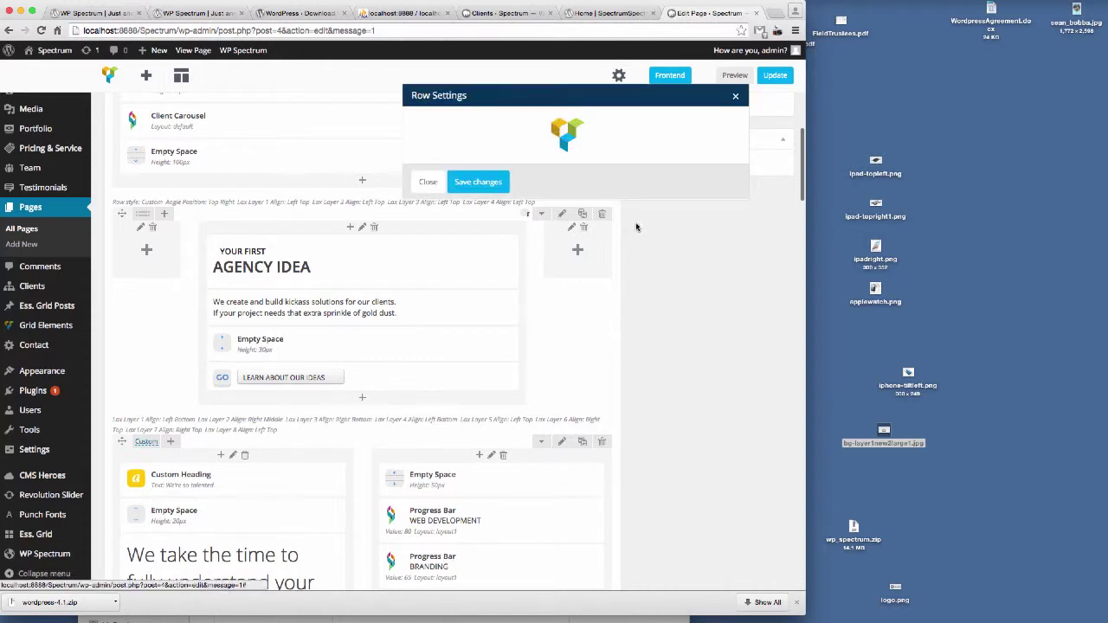
{"action": "left_click", "coordinate": [682, 124]}
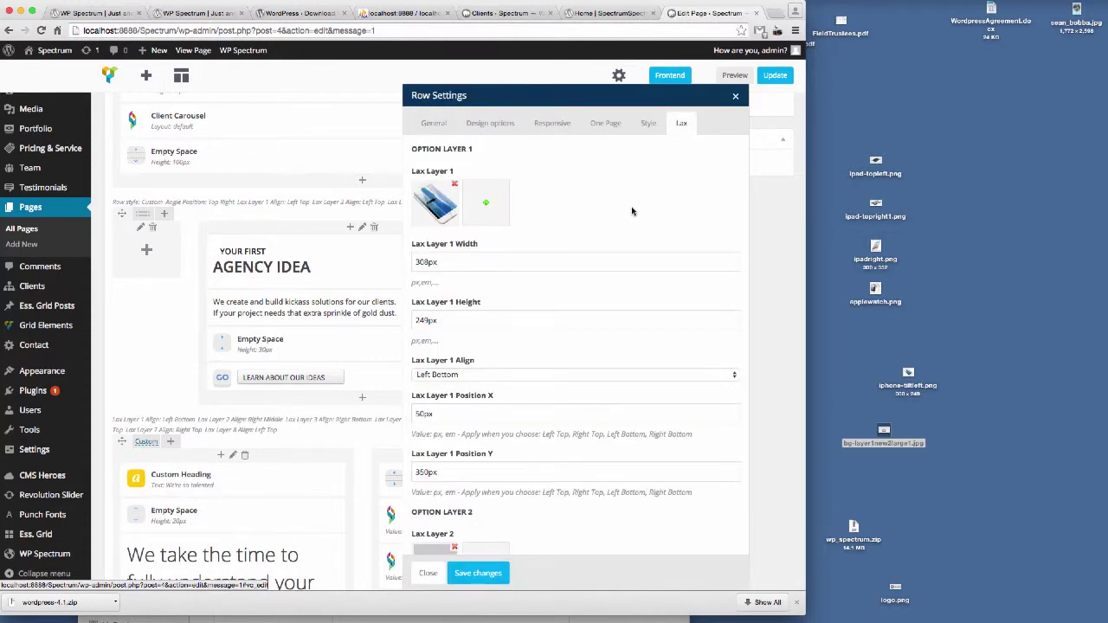
{"action": "scroll", "coordinate": [635, 209], "scroll_direction": "down", "scroll_amount": 3}
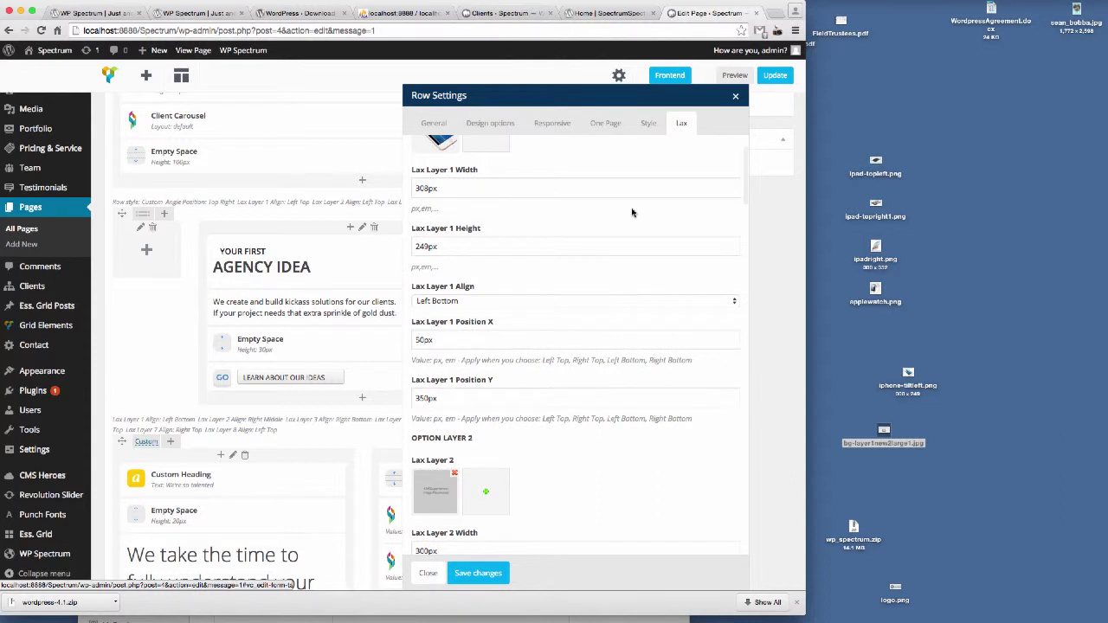
{"action": "scroll", "coordinate": [631, 213], "scroll_direction": "down", "scroll_amount": 5}
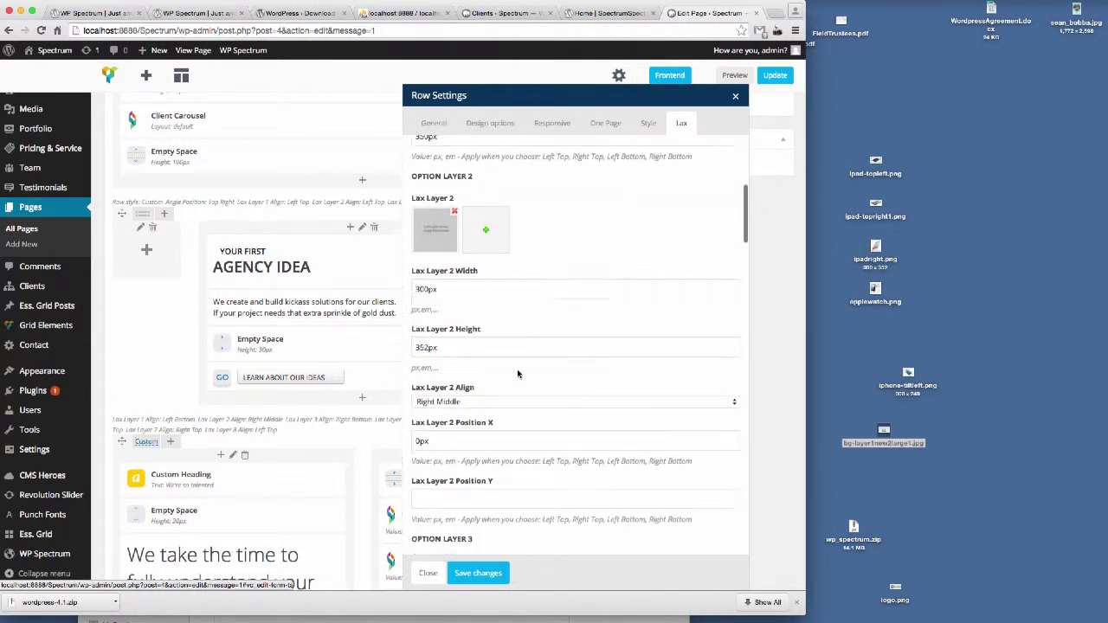
{"action": "scroll", "coordinate": [524, 363], "scroll_direction": "down", "scroll_amount": 8}
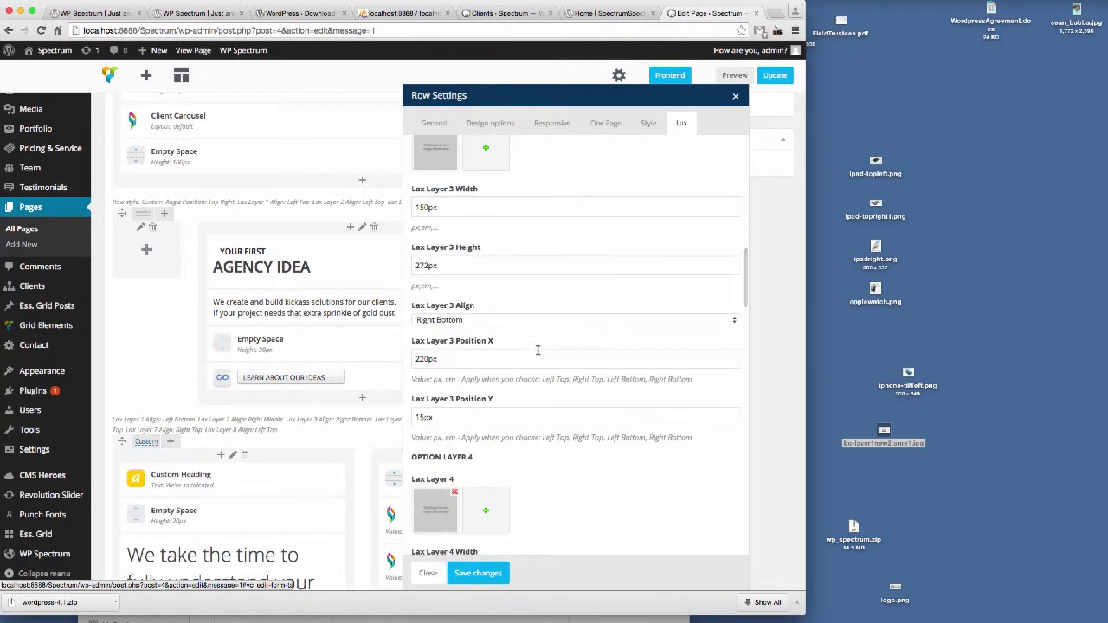
{"action": "scroll", "coordinate": [554, 344], "scroll_direction": "down", "scroll_amount": 6}
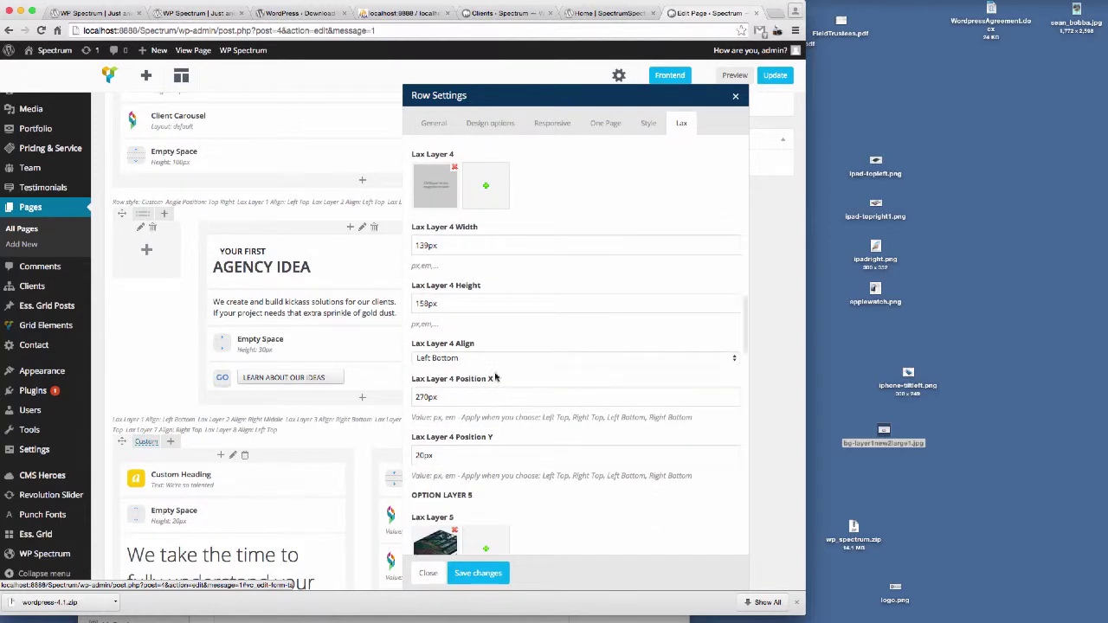
{"action": "scroll", "coordinate": [502, 372], "scroll_direction": "down", "scroll_amount": 1}
{"action": "scroll", "coordinate": [508, 332], "scroll_direction": "down", "scroll_amount": 1}
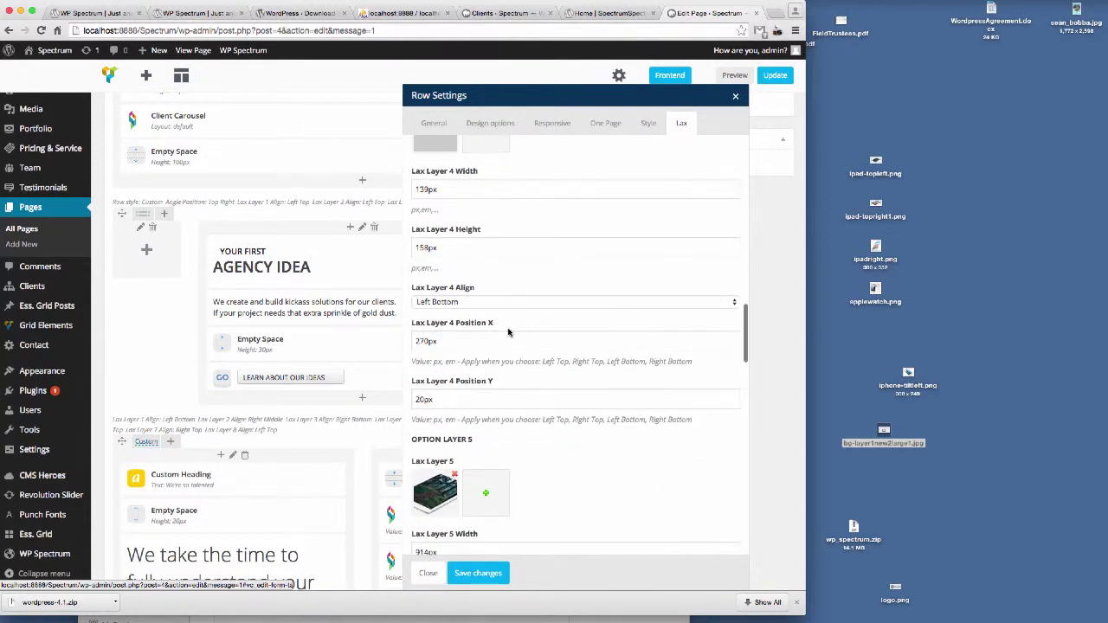
{"action": "scroll", "coordinate": [508, 332], "scroll_direction": "up", "scroll_amount": 2}
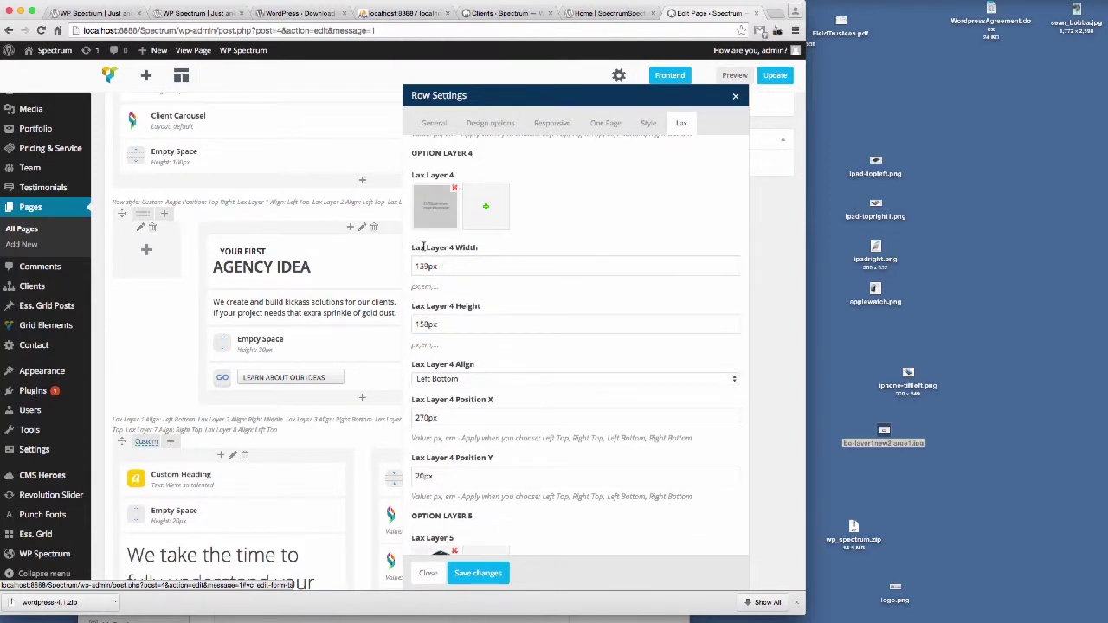
- Set applewatch.png as Lax Layer 4's image, save the row settings, and update the page
{"action": "left_click", "coordinate": [454, 188]}
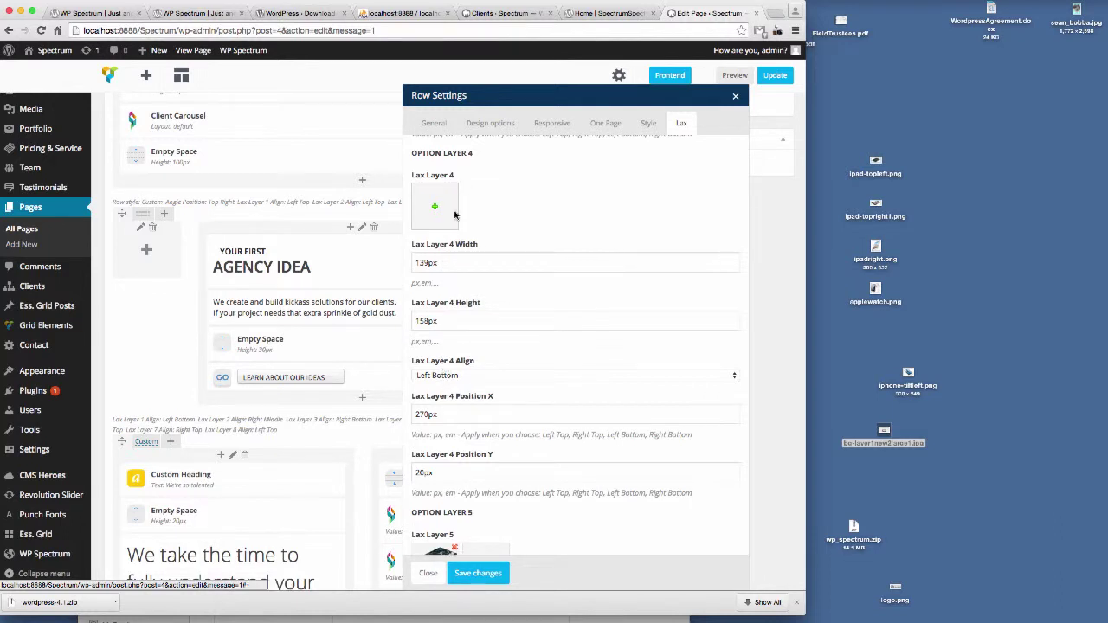
{"action": "left_click", "coordinate": [435, 206]}
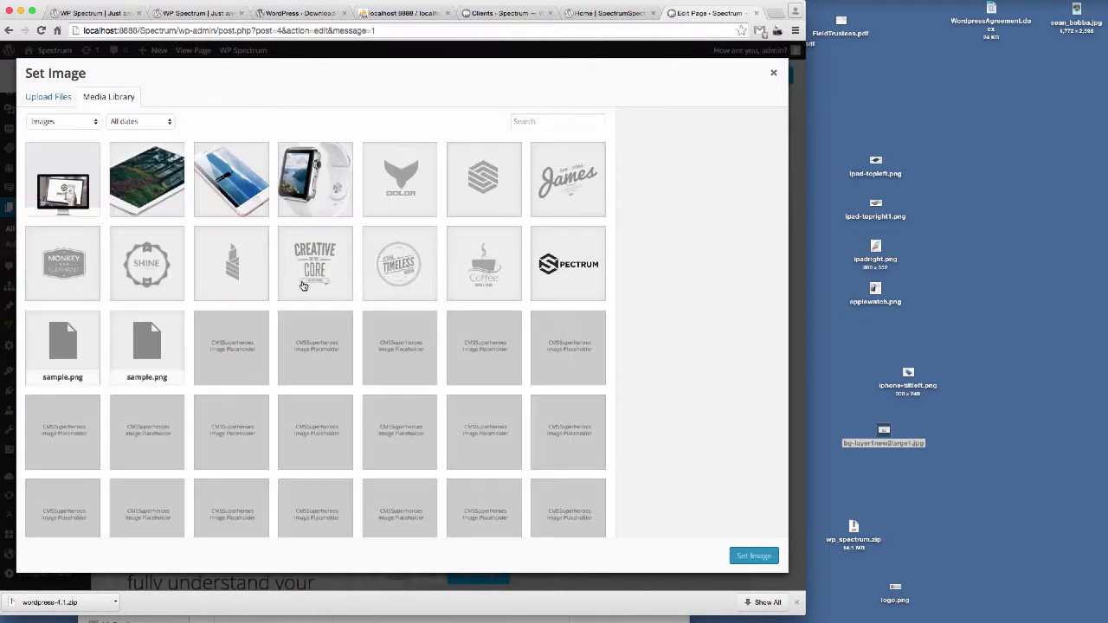
{"action": "left_click", "coordinate": [319, 196]}
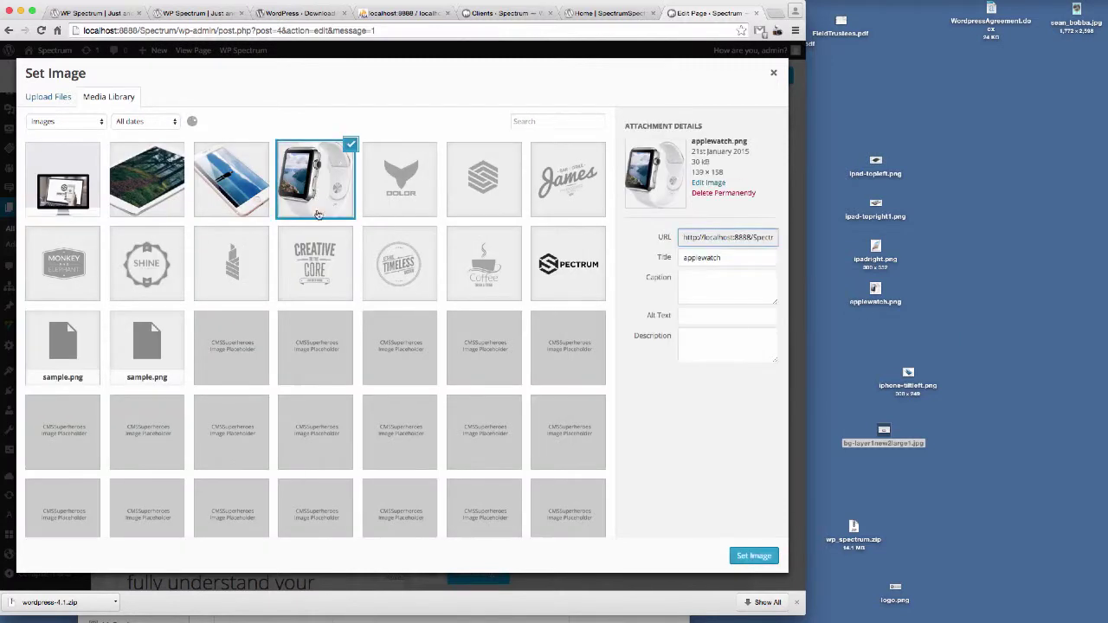
{"action": "left_click", "coordinate": [741, 551]}
{"action": "left_click", "coordinate": [476, 574]}
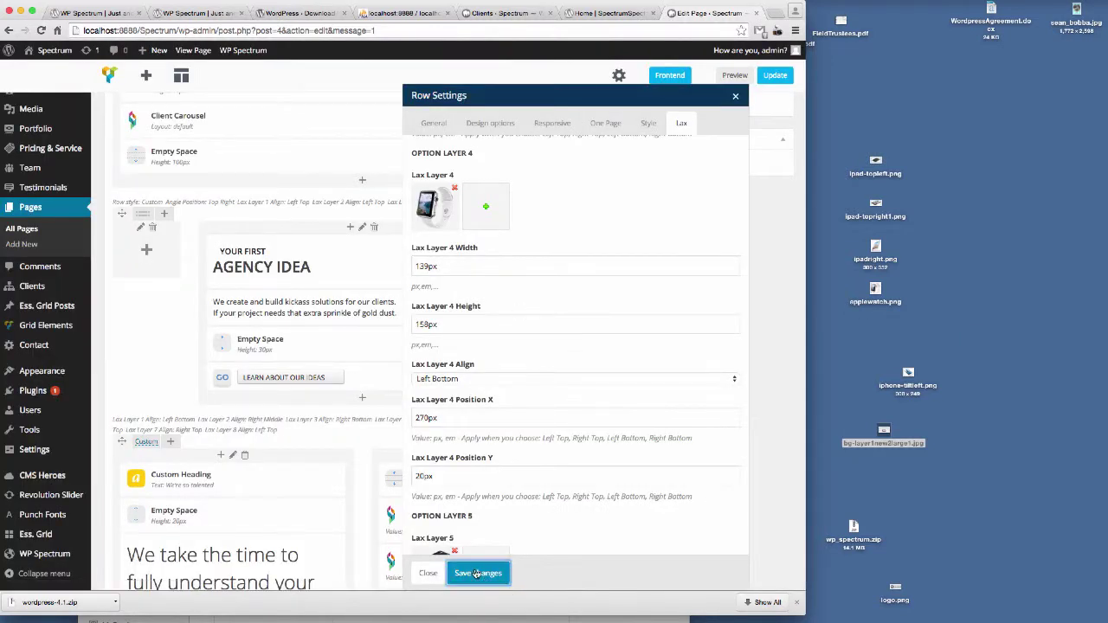
{"action": "left_click", "coordinate": [775, 76]}
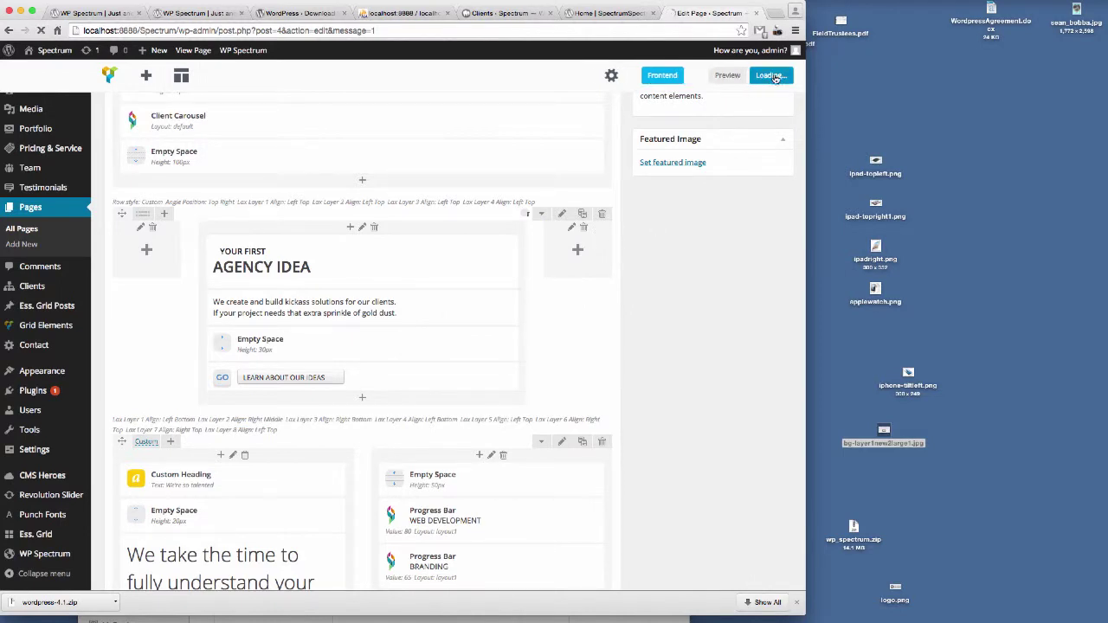
- Reload the live Home page and scroll to the Apple Watch in the Agency Idea section
{"action": "left_click", "coordinate": [610, 13]}
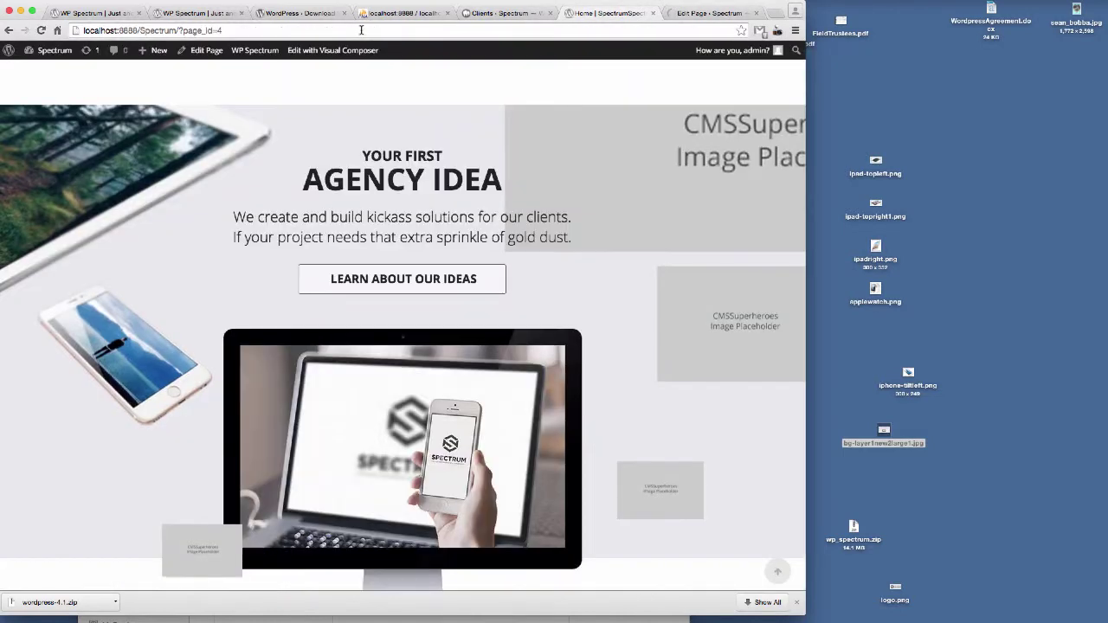
{"action": "left_click", "coordinate": [361, 30]}
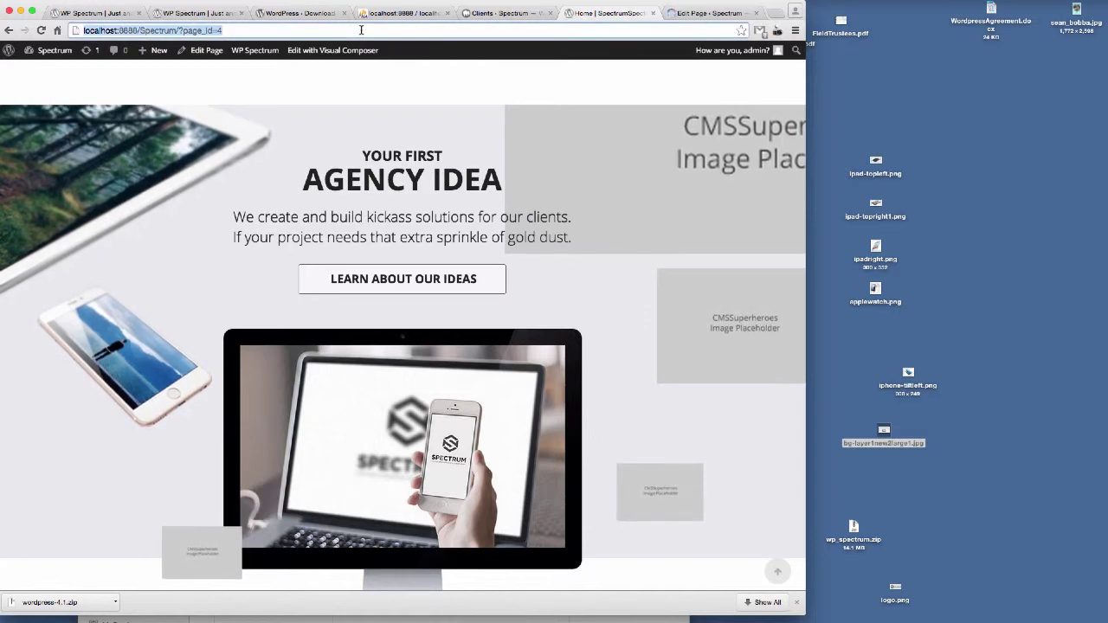
{"action": "key", "text": "Return"}
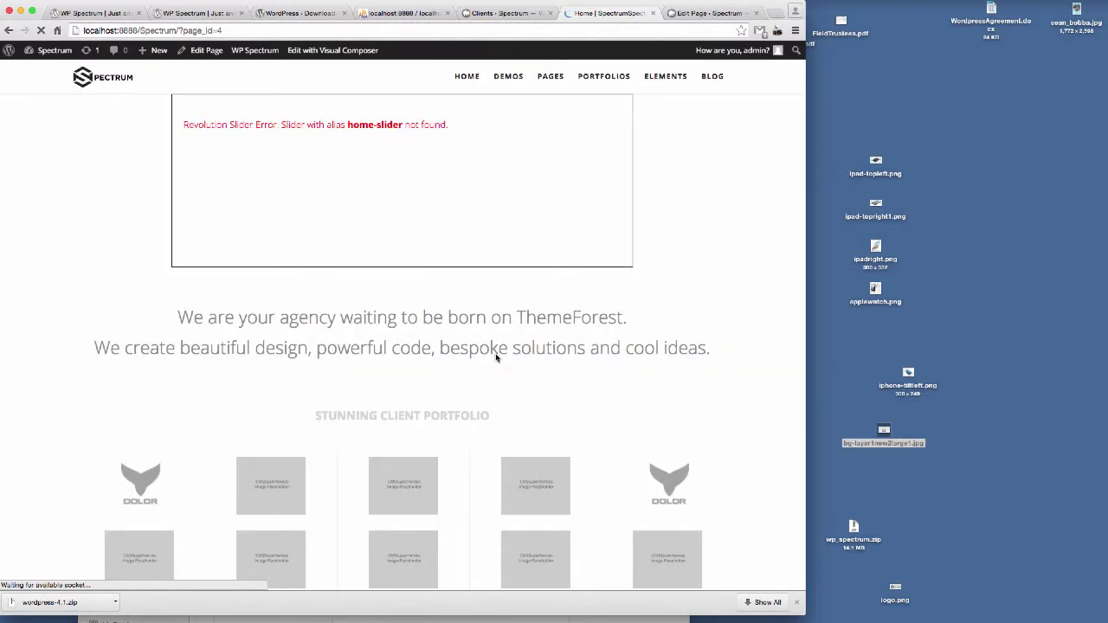
{"action": "scroll", "coordinate": [553, 322], "scroll_direction": "down", "scroll_amount": 5}
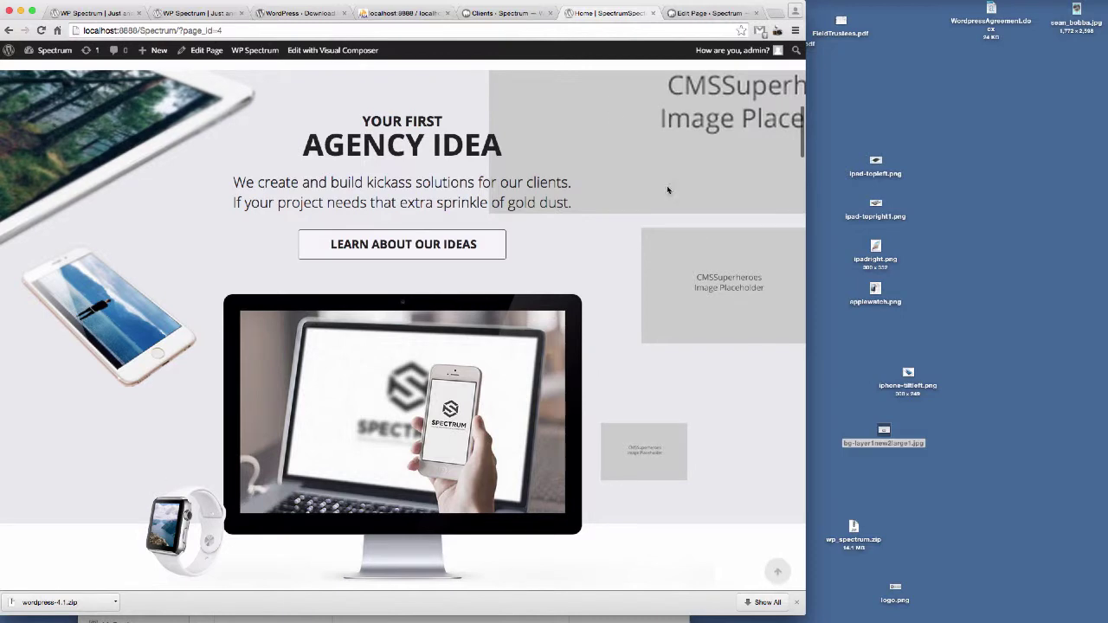
- Reopen the Agency Idea row's Row Settings, compare with the live page, and return to the editor
{"action": "left_click", "coordinate": [706, 13]}
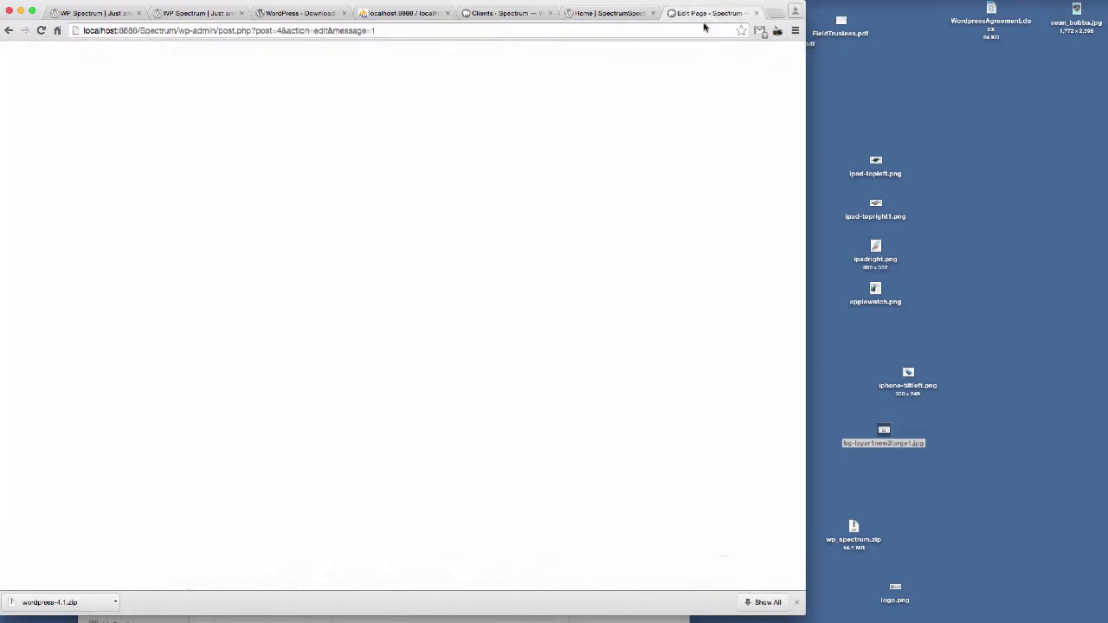
{"action": "scroll", "coordinate": [545, 310], "scroll_direction": "down", "scroll_amount": 5}
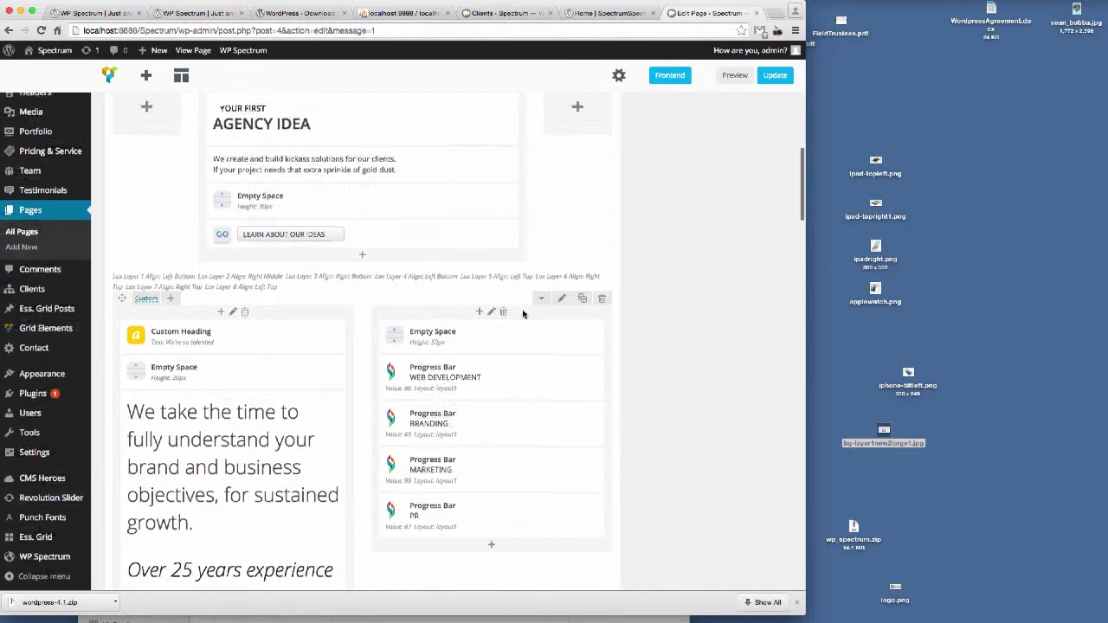
{"action": "scroll", "coordinate": [523, 314], "scroll_direction": "up", "scroll_amount": 3}
{"action": "left_click", "coordinate": [562, 278]}
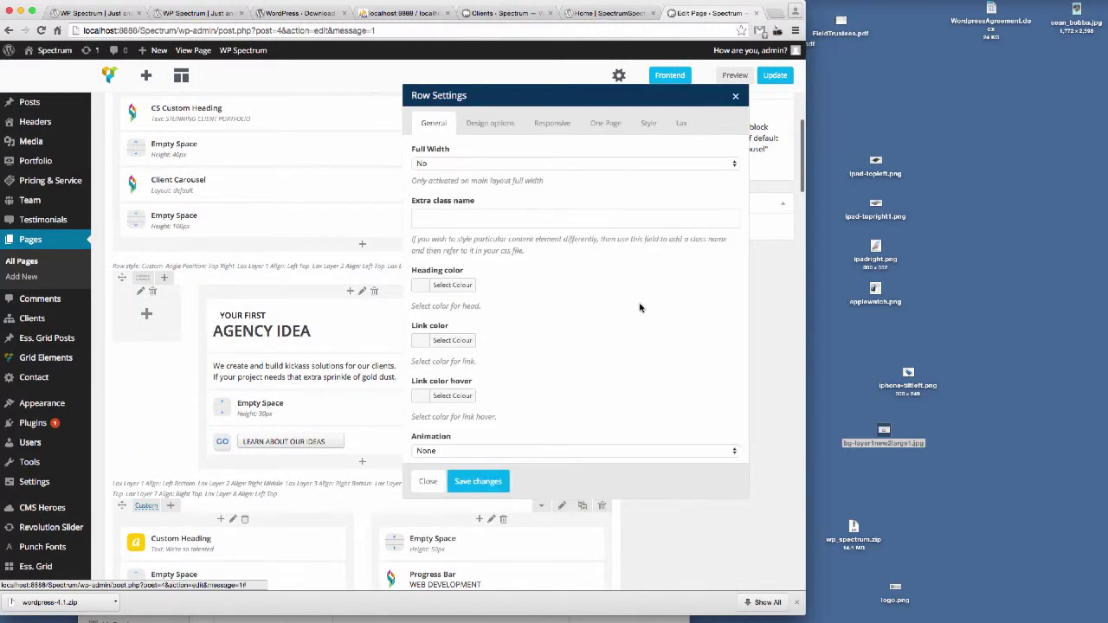
{"action": "left_click", "coordinate": [609, 13]}
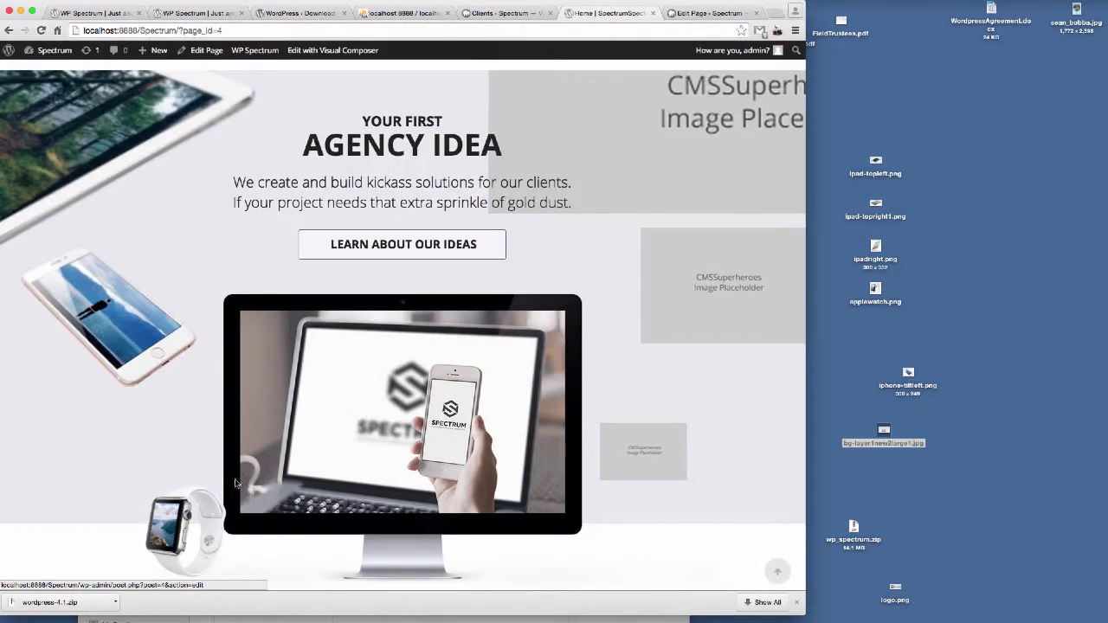
{"action": "scroll", "coordinate": [195, 523], "scroll_direction": "down", "scroll_amount": 1}
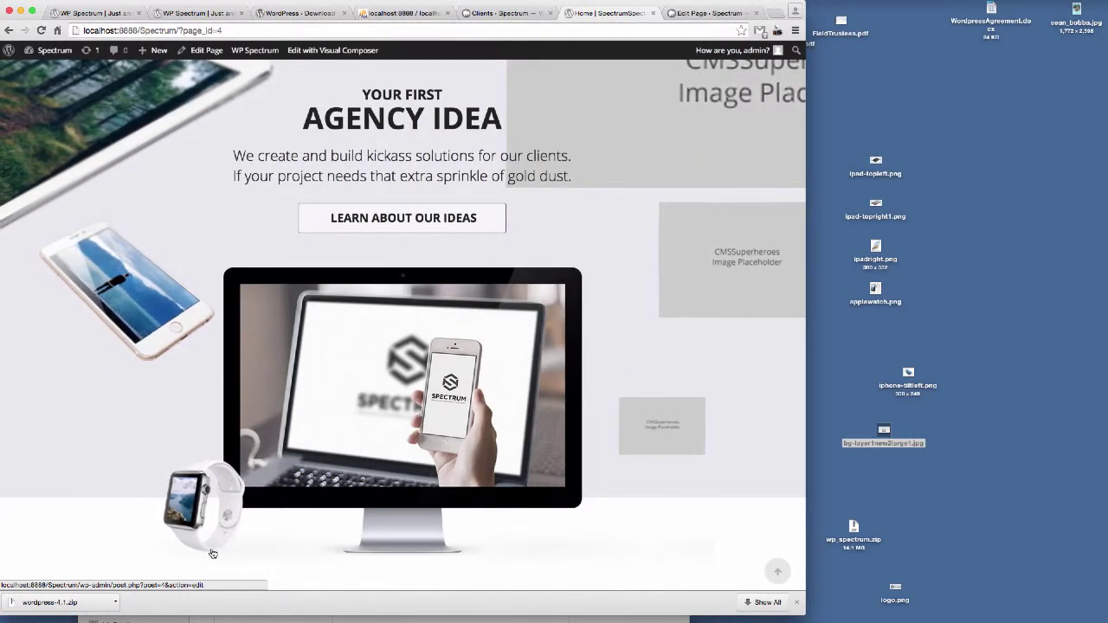
{"action": "left_click", "coordinate": [715, 16]}
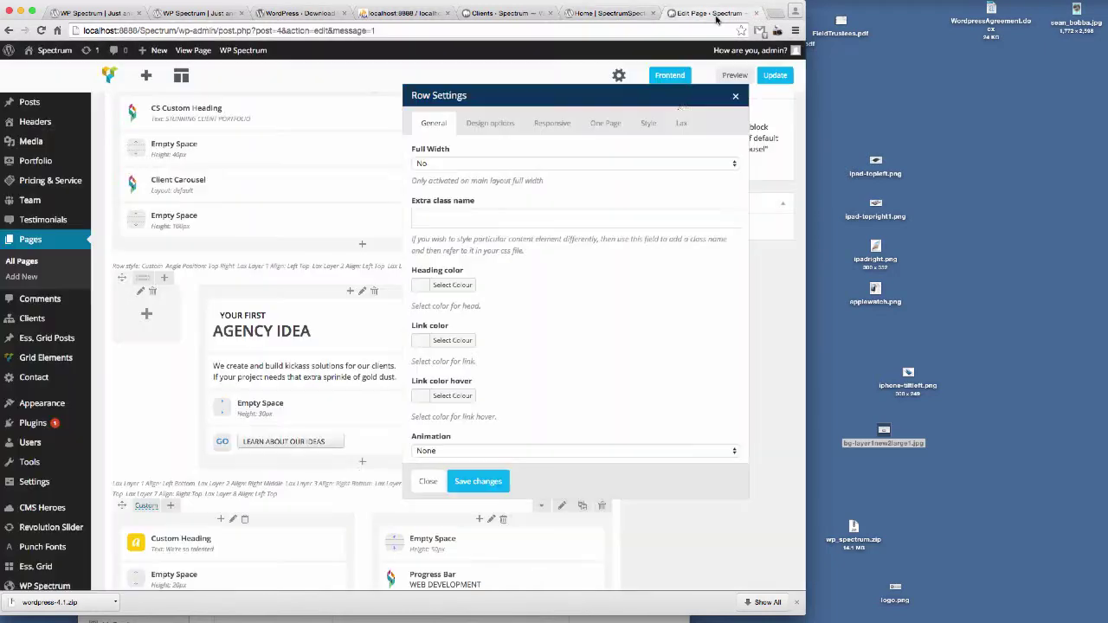
- Open the Lax options and inspect Lax Layer 4's width and height values
{"action": "left_click", "coordinate": [681, 123]}
{"action": "scroll", "coordinate": [603, 301], "scroll_direction": "down", "scroll_amount": 5}
{"action": "scroll", "coordinate": [597, 304], "scroll_direction": "down", "scroll_amount": 15}
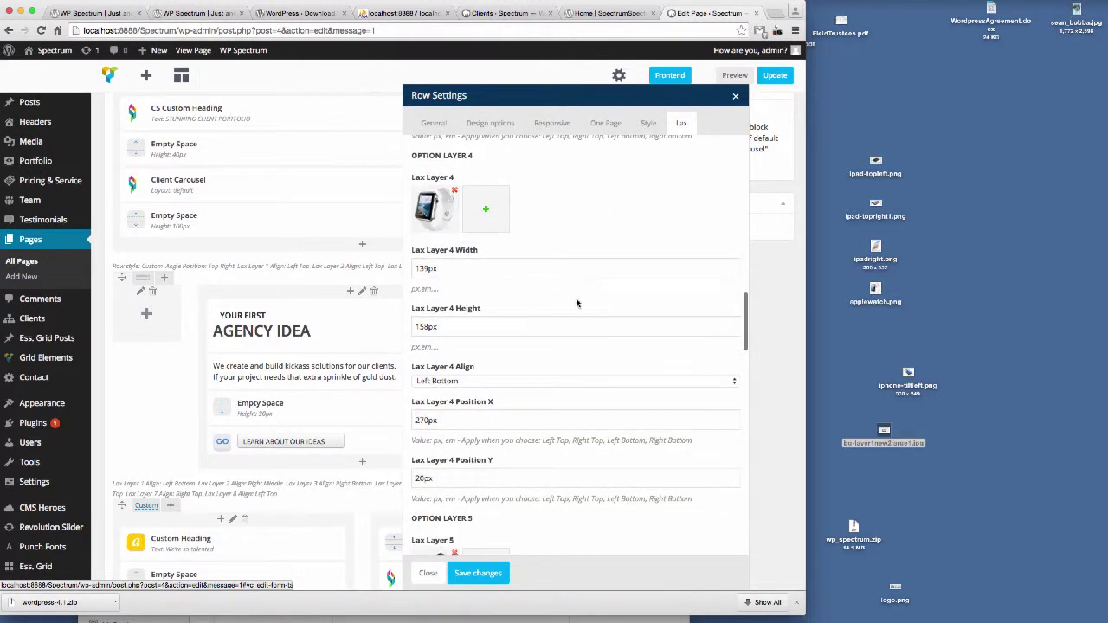
{"action": "scroll", "coordinate": [575, 299], "scroll_direction": "down", "scroll_amount": 1}
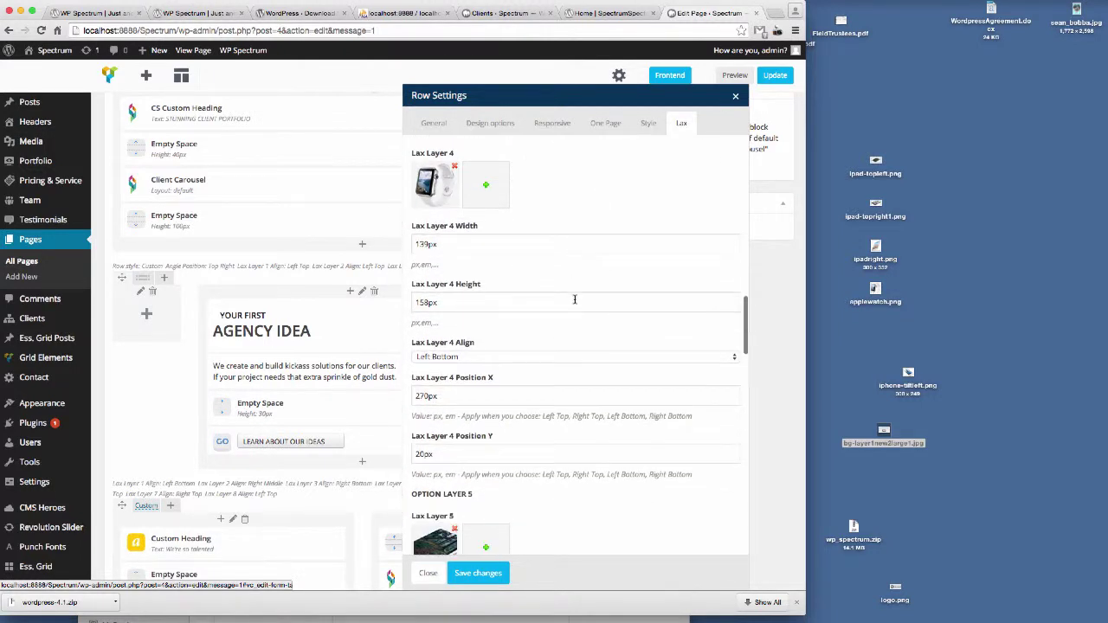
{"action": "left_click", "coordinate": [437, 250]}
{"action": "left_click", "coordinate": [471, 302]}
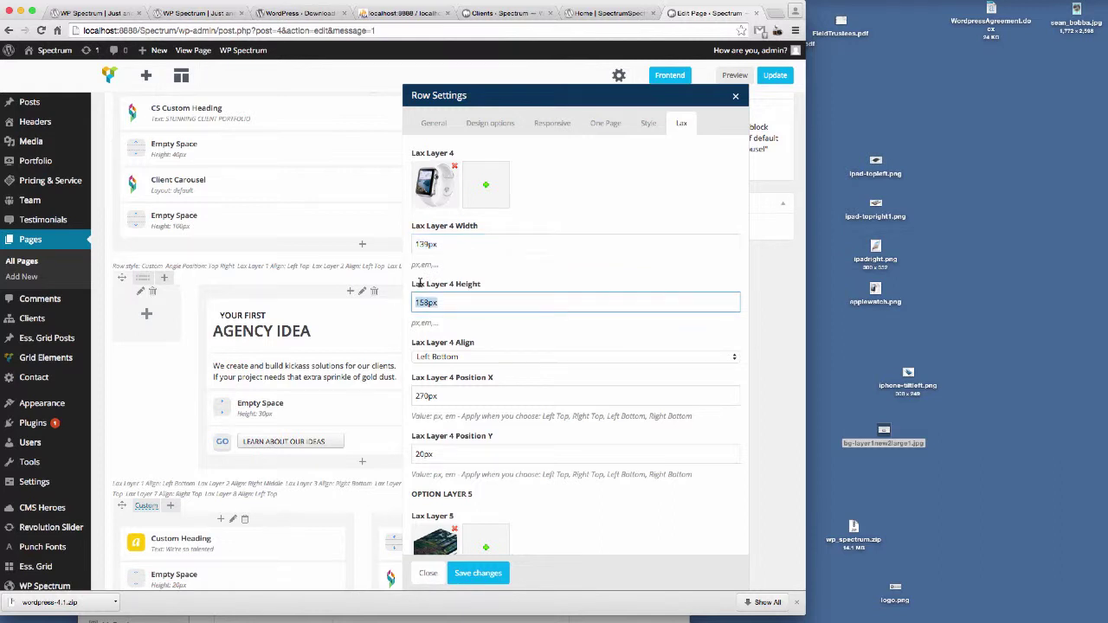
{"action": "left_click", "coordinate": [454, 246]}
{"action": "left_click", "coordinate": [462, 302]}
- Set Lax Layer 4's Position X and Y to 0px, save the row, and update the page
{"action": "left_click", "coordinate": [442, 395]}
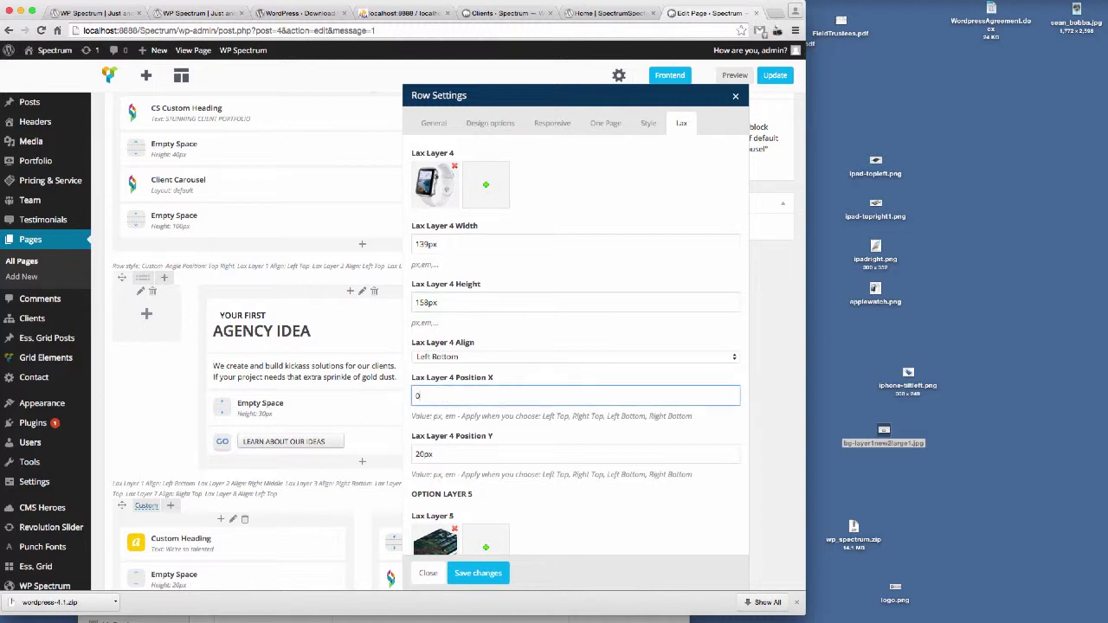
{"action": "left_click", "coordinate": [441, 455]}
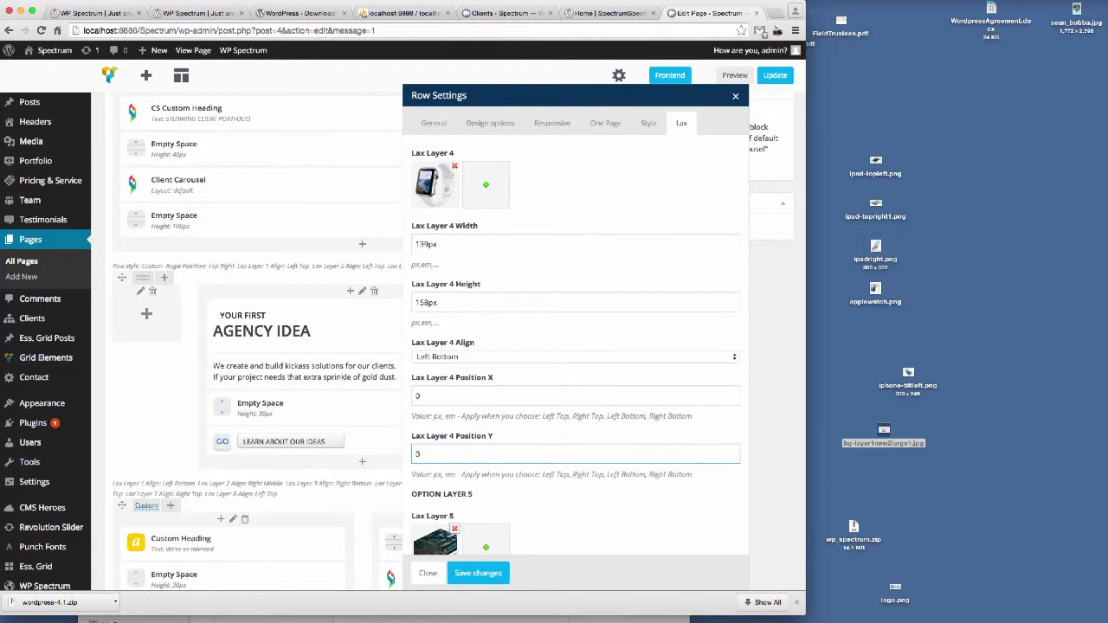
{"action": "left_click", "coordinate": [415, 507]}
{"action": "left_click", "coordinate": [425, 396]}
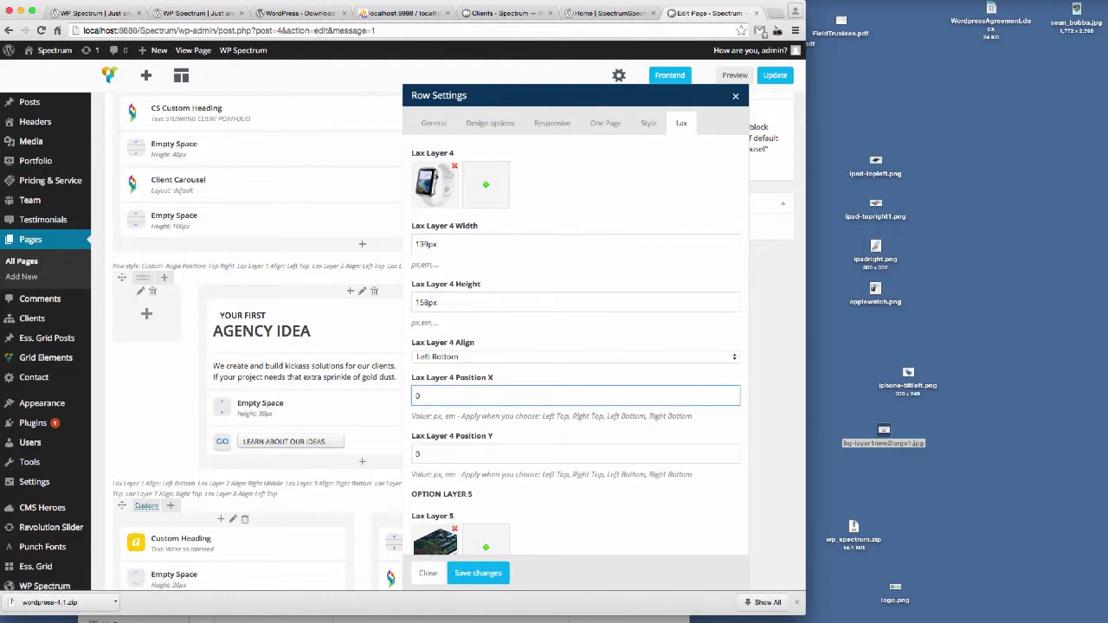
{"action": "left_click", "coordinate": [435, 453]}
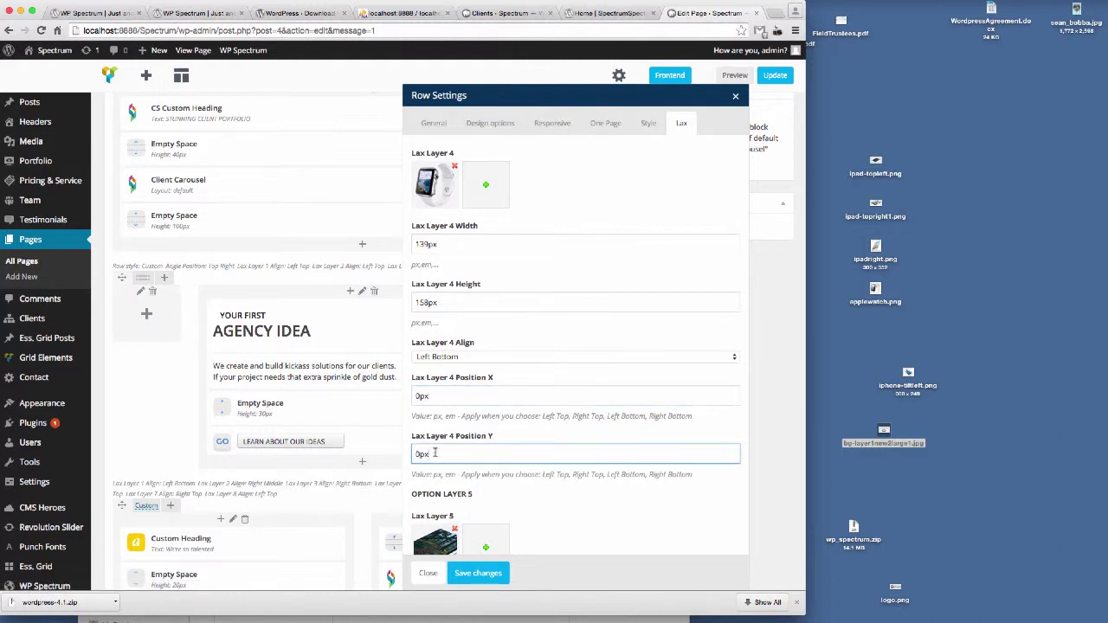
{"action": "left_click", "coordinate": [484, 574]}
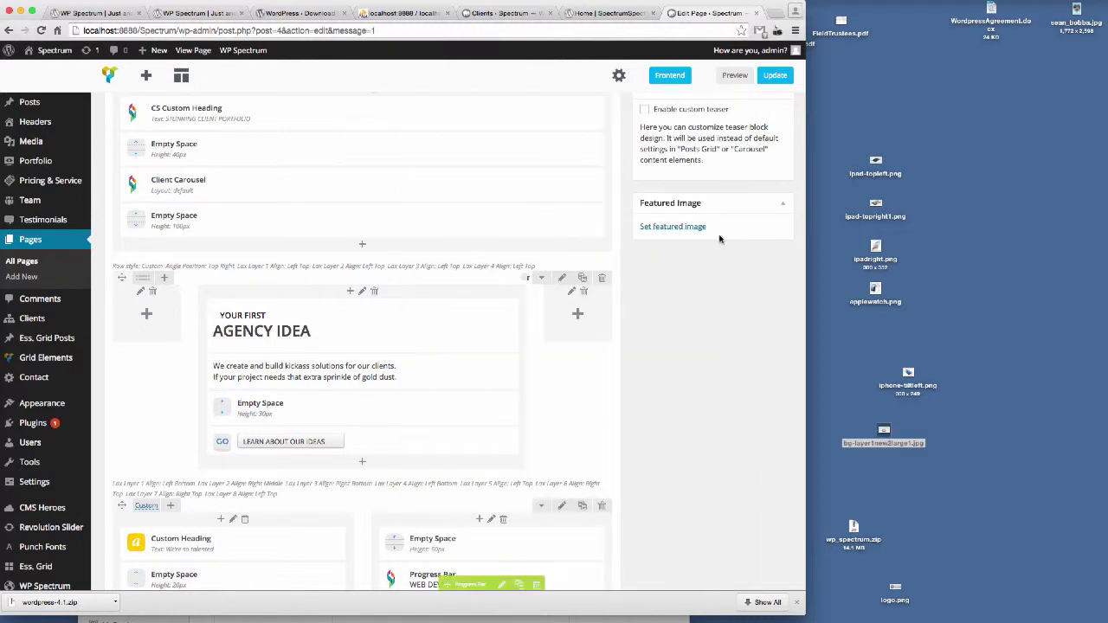
{"action": "left_click", "coordinate": [775, 75]}
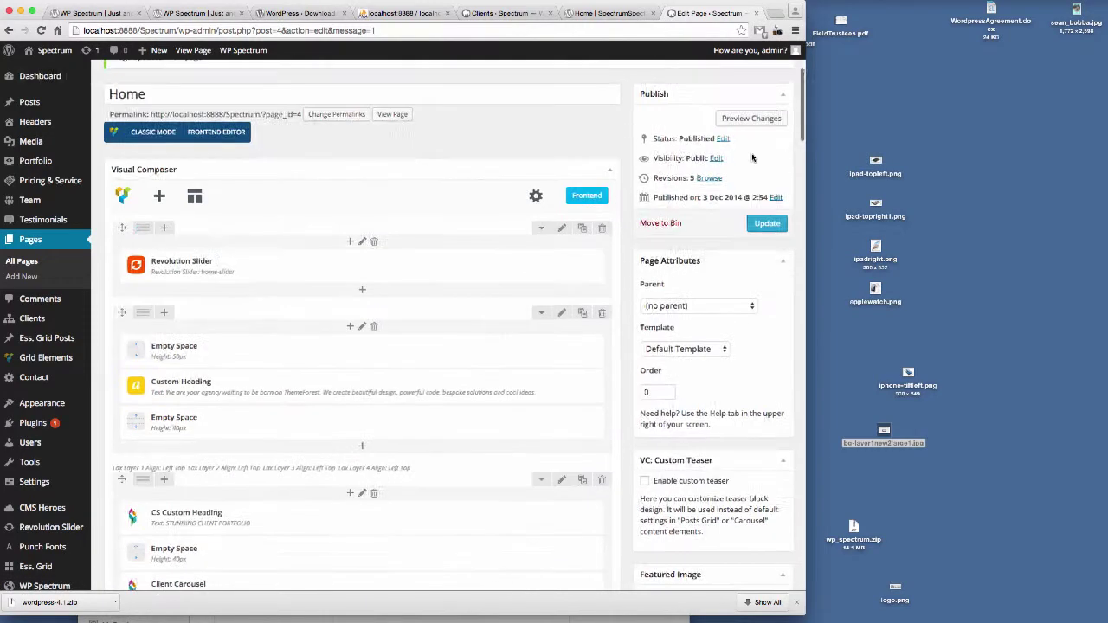
{"action": "left_click", "coordinate": [766, 223]}
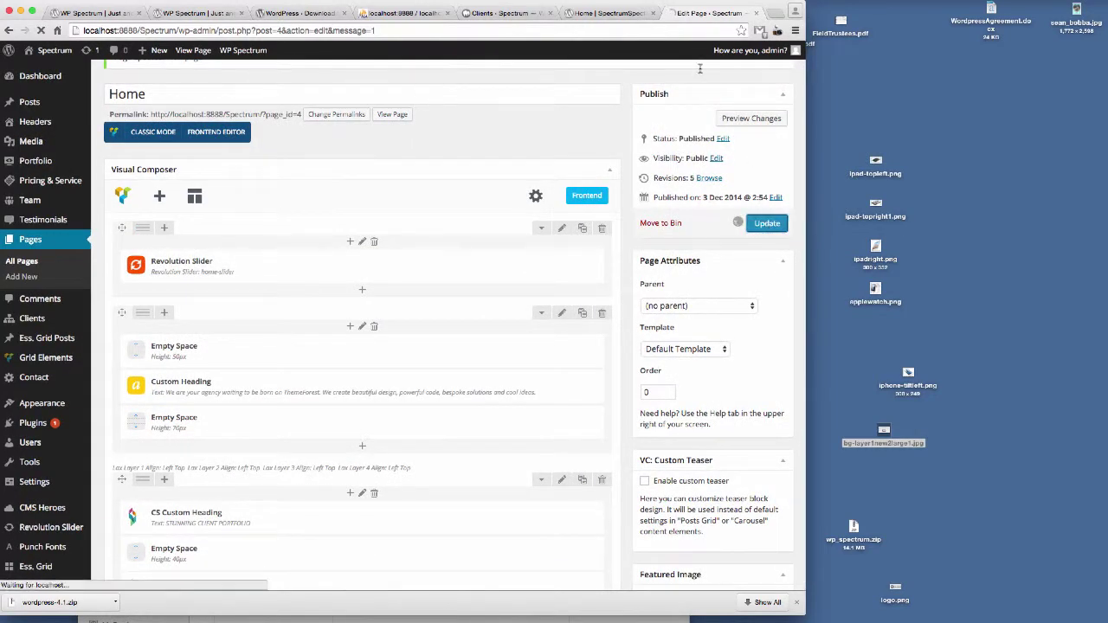
{"action": "left_click", "coordinate": [597, 13]}
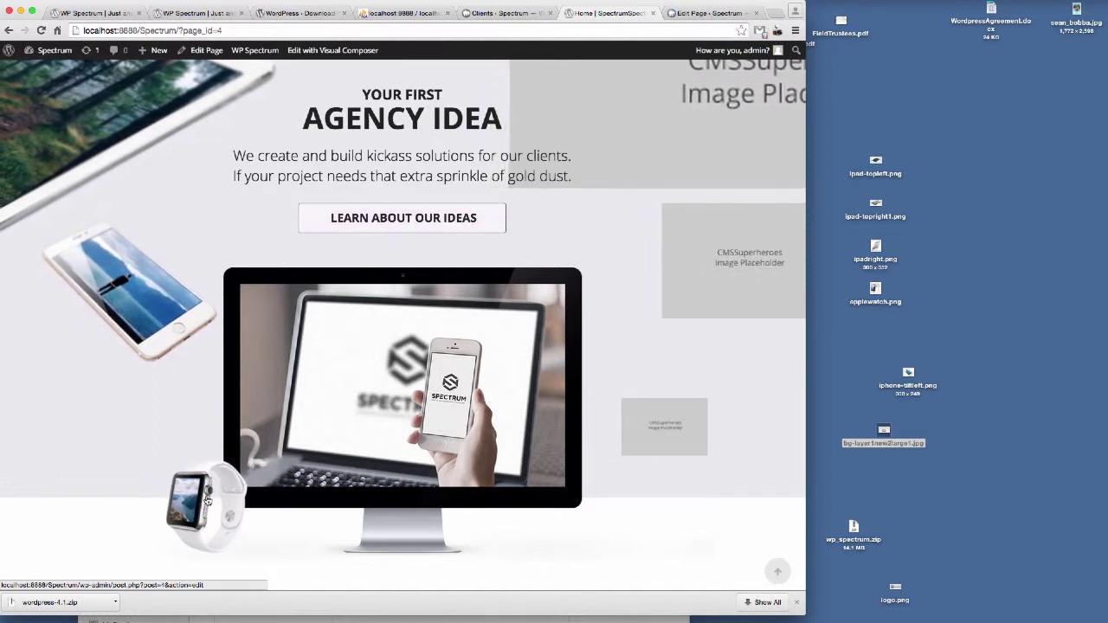
{"action": "left_click", "coordinate": [270, 29]}
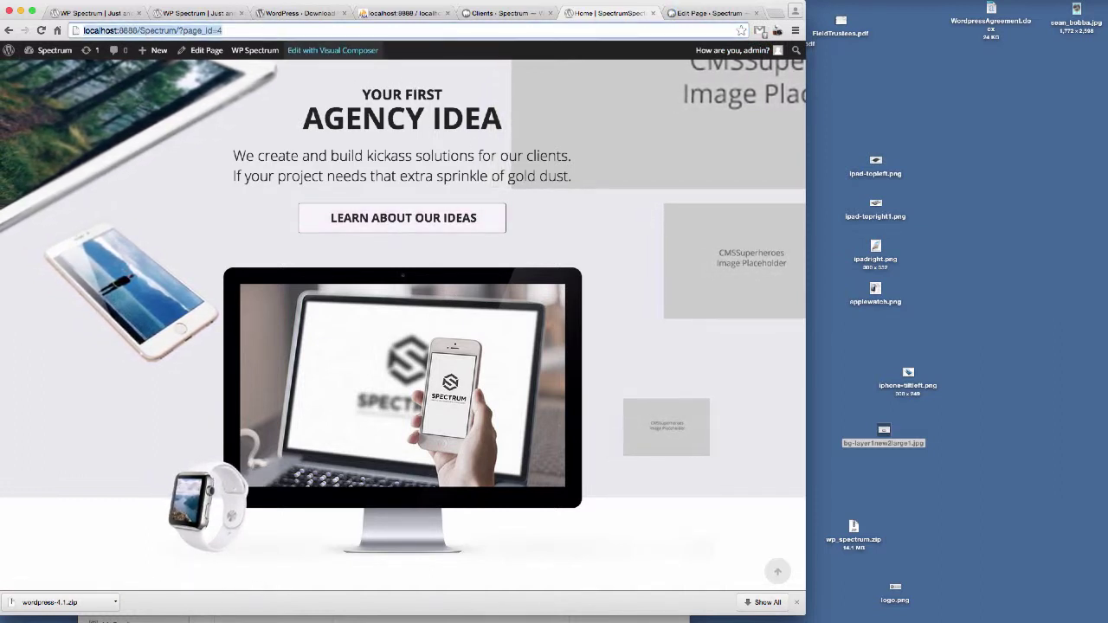
{"action": "key", "text": "Return"}
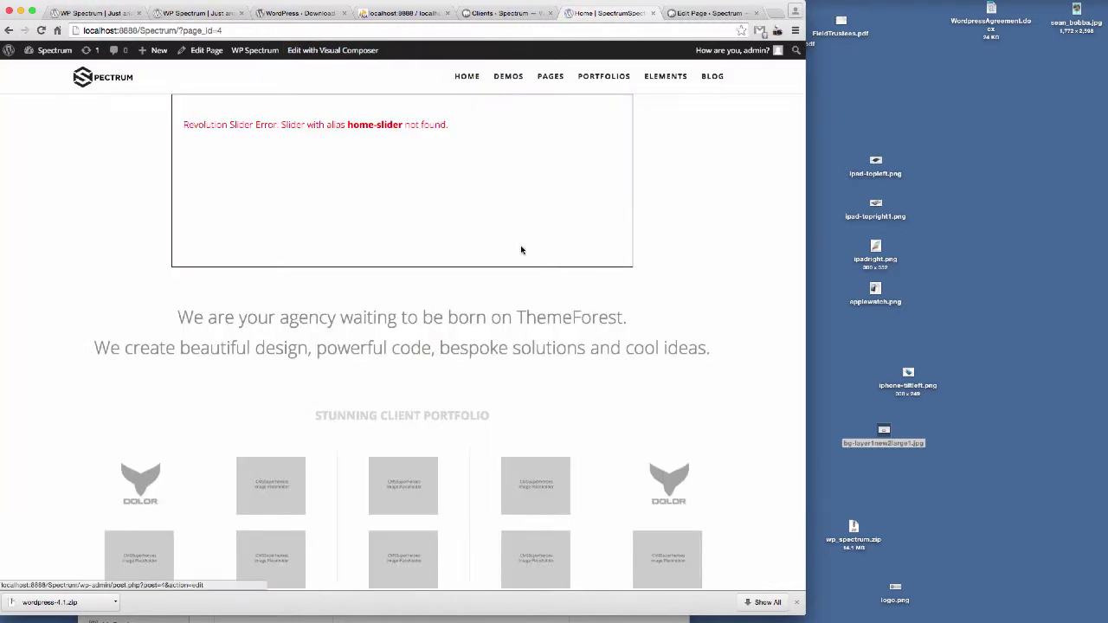
{"action": "scroll", "coordinate": [521, 250], "scroll_direction": "down", "scroll_amount": 5}
{"action": "scroll", "coordinate": [521, 250], "scroll_direction": "down", "scroll_amount": 3}
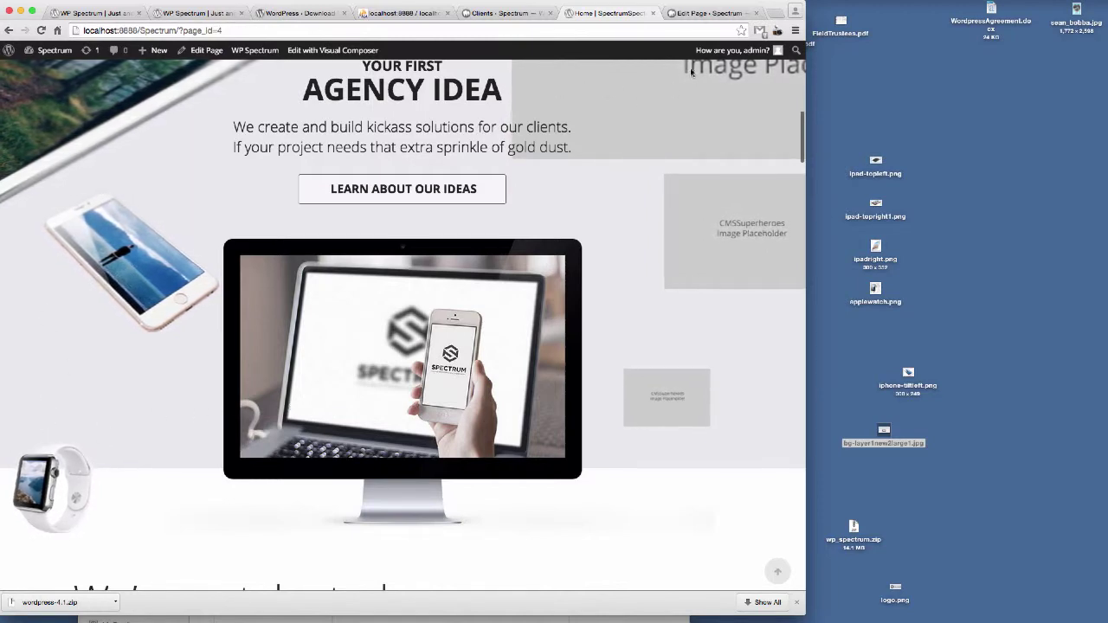
{"action": "left_click", "coordinate": [718, 14]}
- Set Lax Layer 4's Position X to 400px and Y to 60px, save the row, and update the page
{"action": "scroll", "coordinate": [468, 435], "scroll_direction": "down", "scroll_amount": 10}
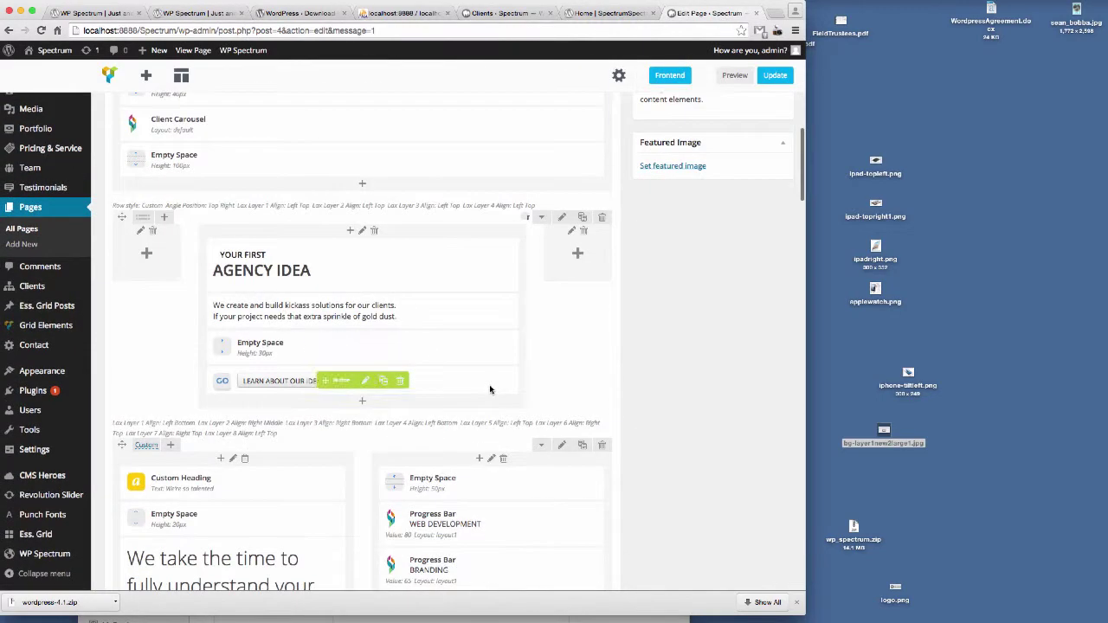
{"action": "scroll", "coordinate": [537, 329], "scroll_direction": "up", "scroll_amount": 3}
{"action": "left_click", "coordinate": [563, 257]}
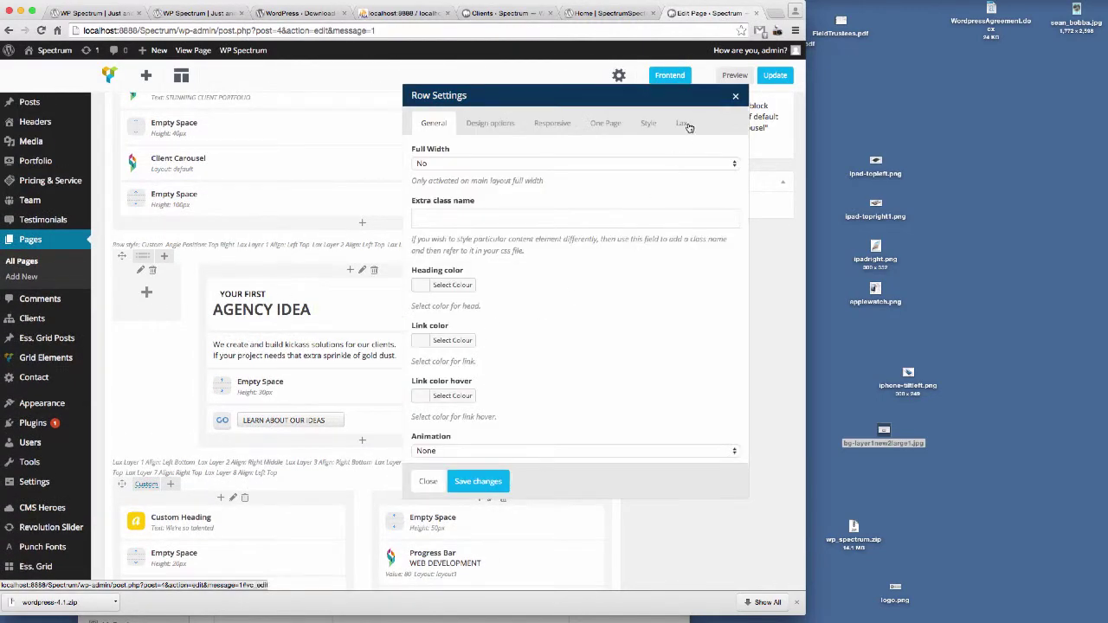
{"action": "left_click", "coordinate": [683, 124]}
{"action": "scroll", "coordinate": [625, 255], "scroll_direction": "down", "scroll_amount": 8}
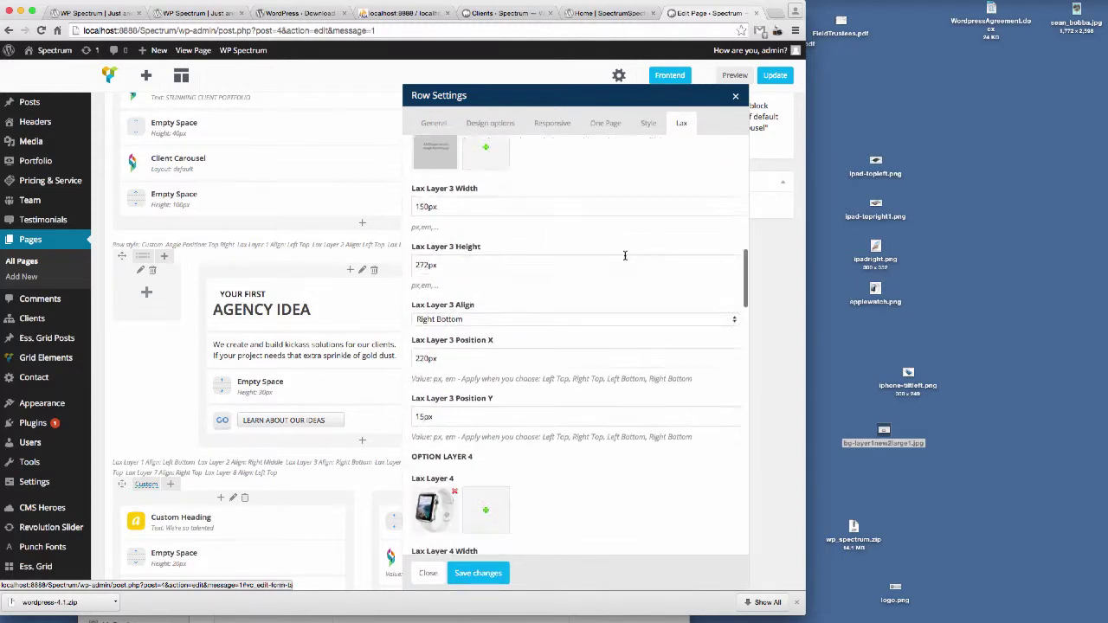
{"action": "scroll", "coordinate": [625, 255], "scroll_direction": "down", "scroll_amount": 8}
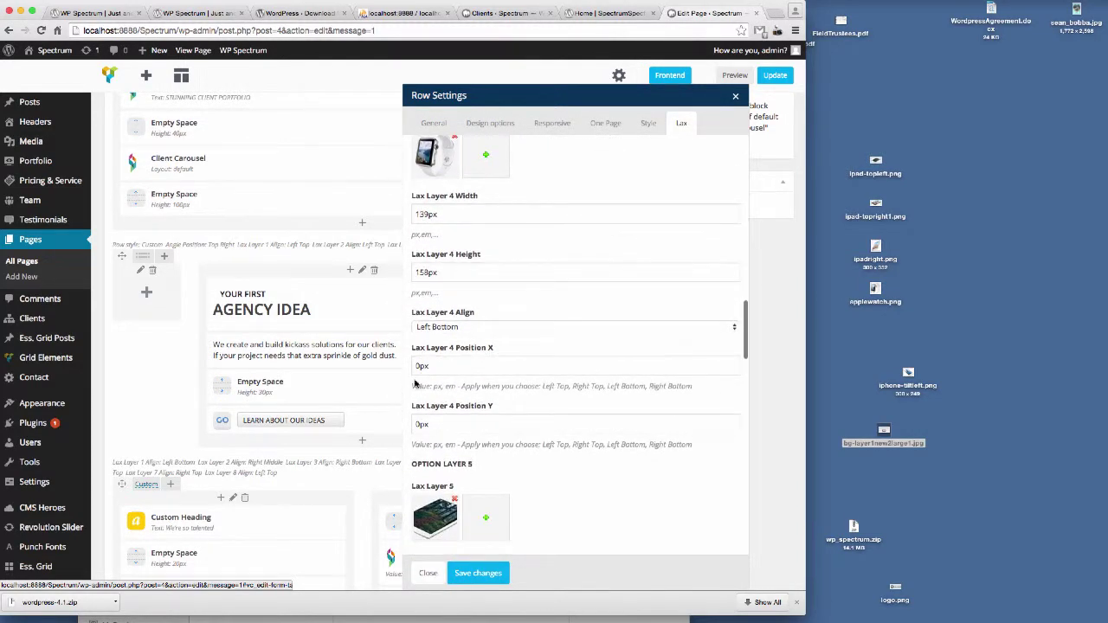
{"action": "left_click_drag", "start_coordinate": [418, 365], "coordinate": [381, 367]}
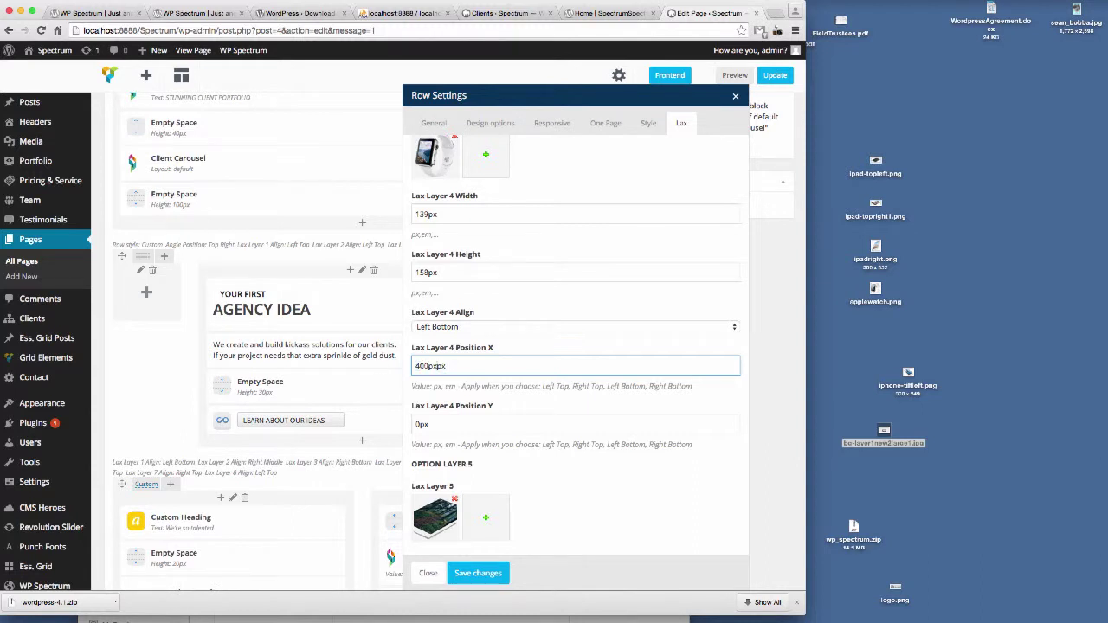
{"action": "left_click", "coordinate": [418, 424]}
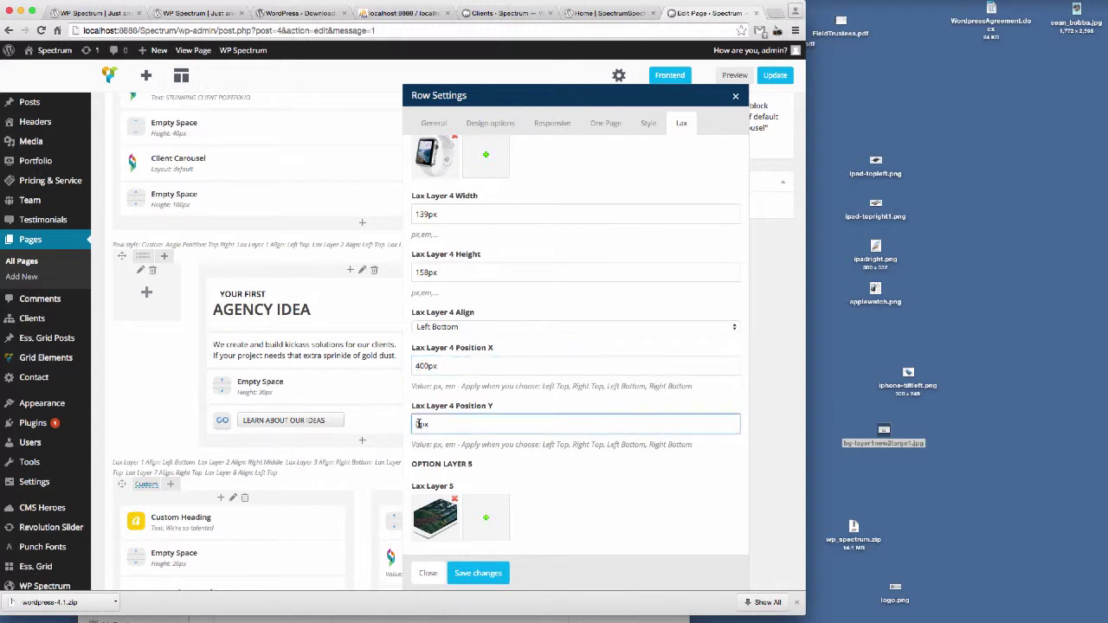
{"action": "left_click", "coordinate": [462, 570]}
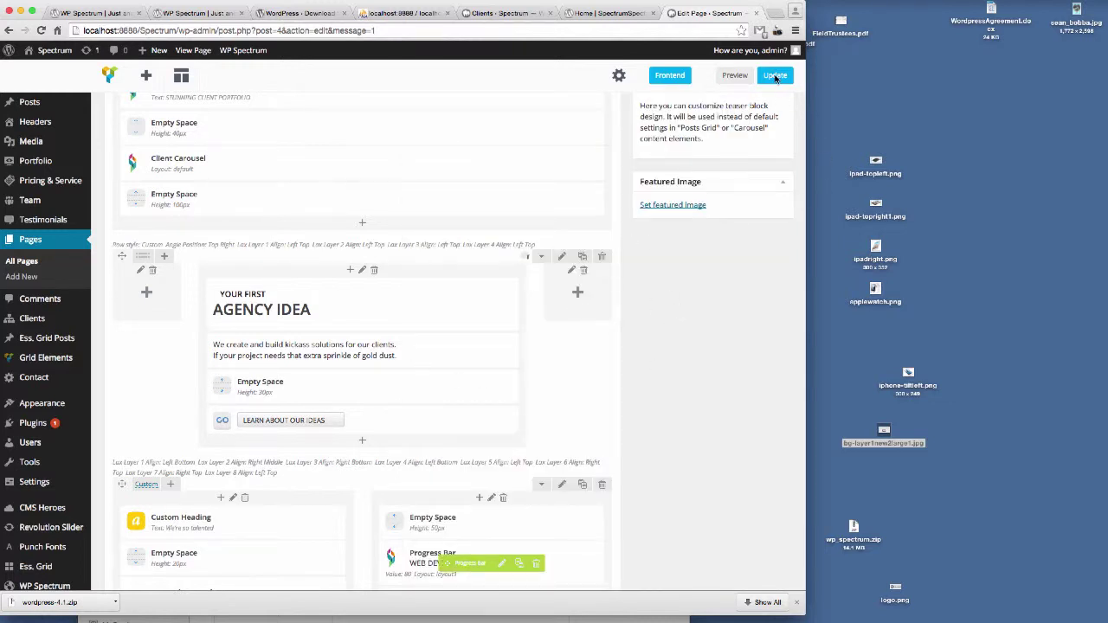
{"action": "left_click", "coordinate": [775, 76]}
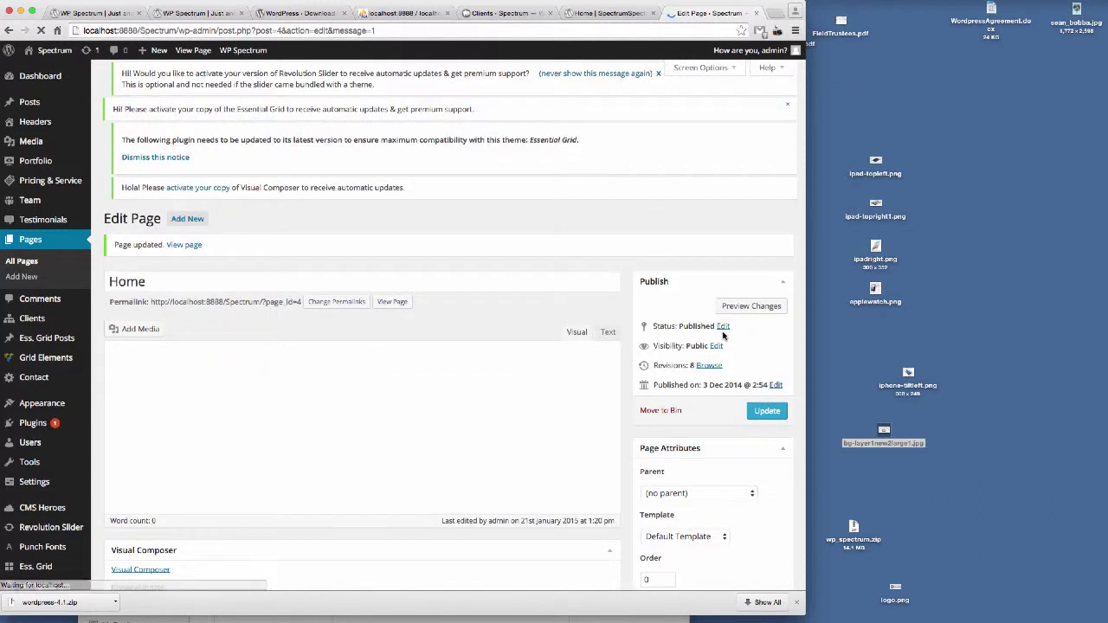
- Reload the live page to check the watch against the iMac, then view the demo's Agency Solution section
{"action": "left_click", "coordinate": [610, 13]}
{"action": "key", "text": "super+r"}
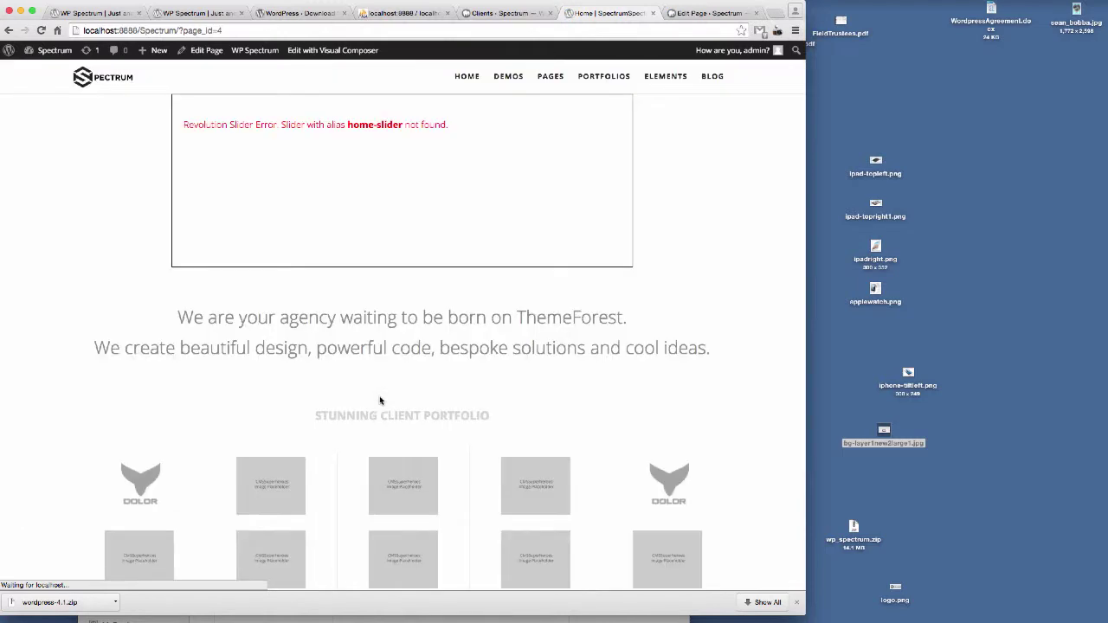
{"action": "scroll", "coordinate": [379, 400], "scroll_direction": "down", "scroll_amount": 2}
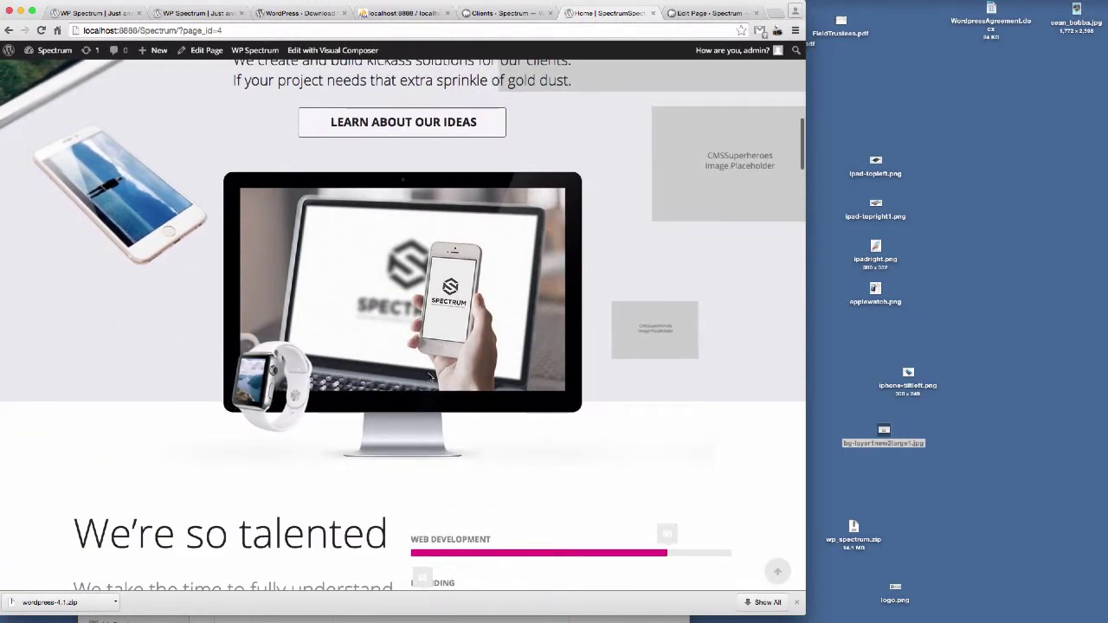
{"action": "scroll", "coordinate": [430, 376], "scroll_direction": "up", "scroll_amount": 4}
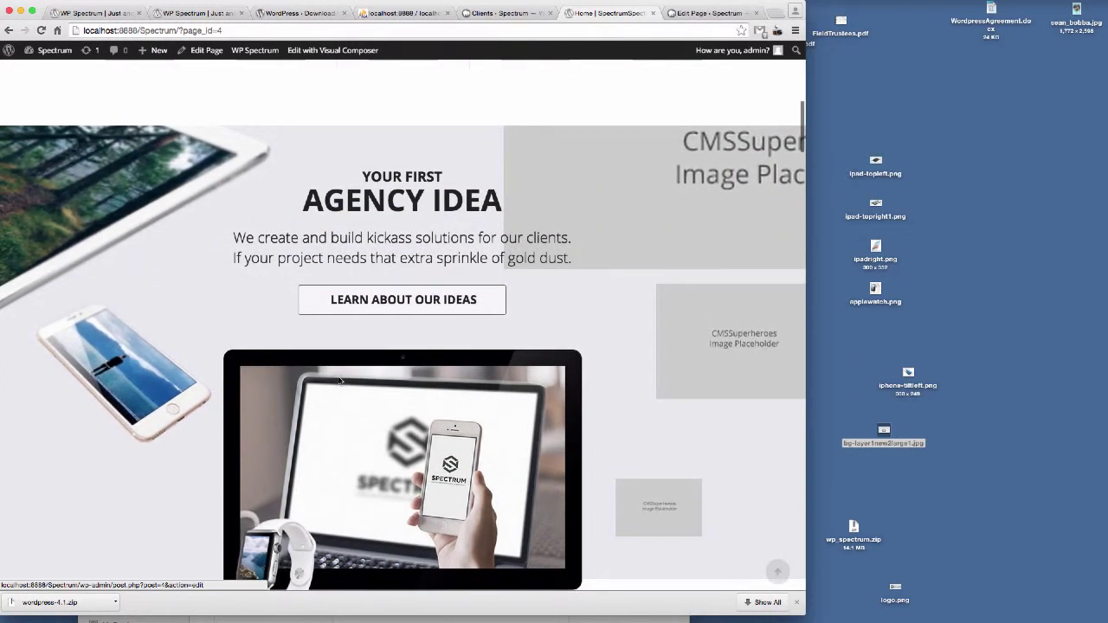
{"action": "scroll", "coordinate": [530, 378], "scroll_direction": "down", "scroll_amount": 4}
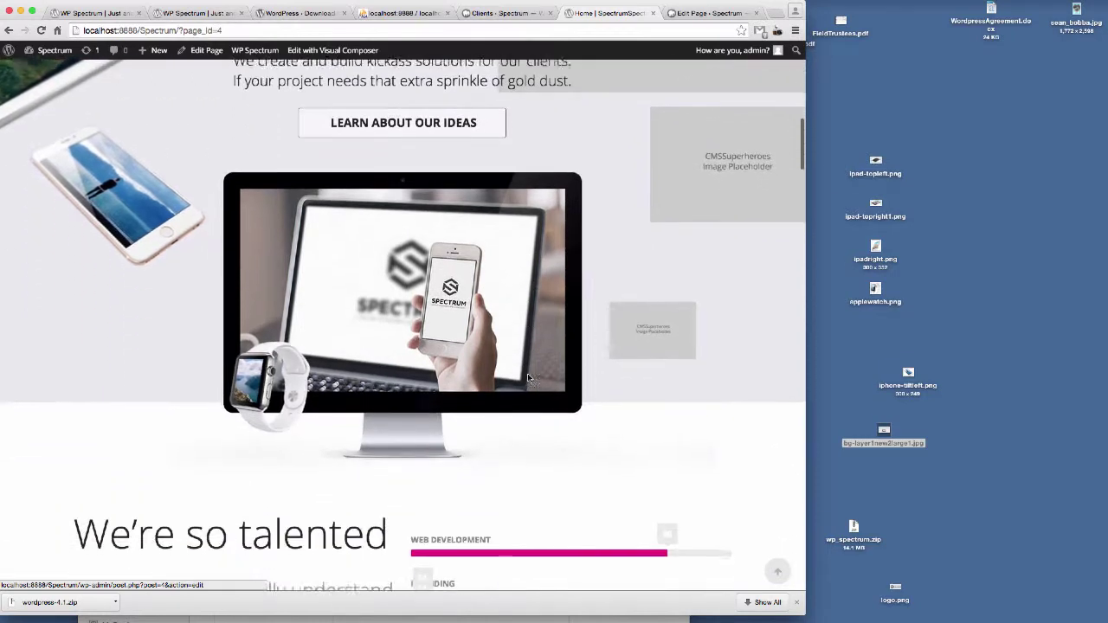
{"action": "scroll", "coordinate": [528, 378], "scroll_direction": "down", "scroll_amount": 10}
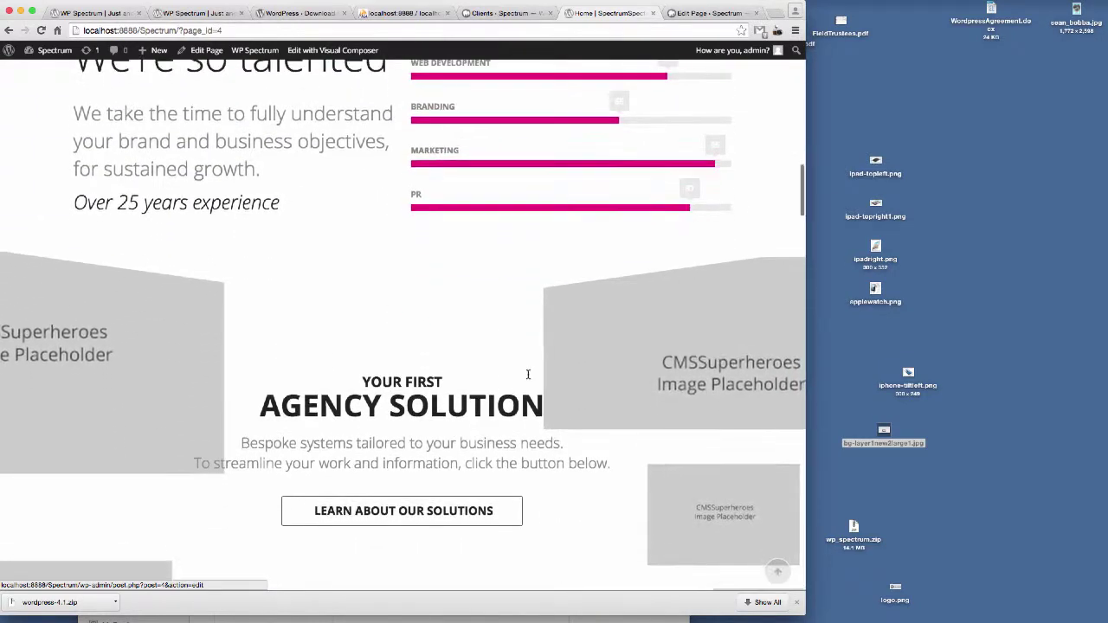
{"action": "scroll", "coordinate": [528, 374], "scroll_direction": "down", "scroll_amount": 2}
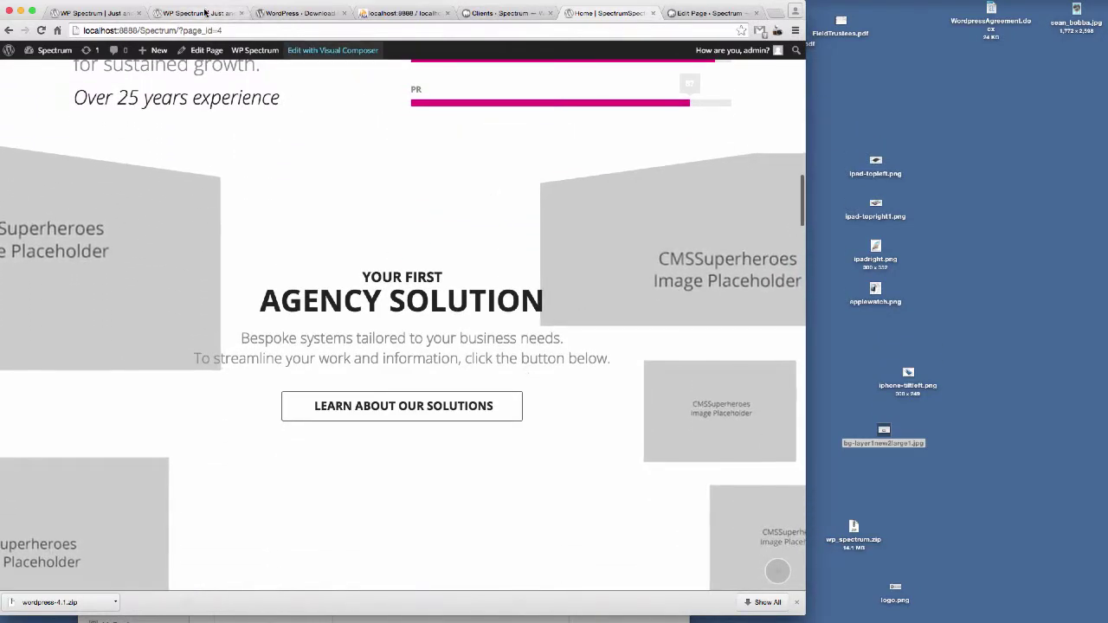
{"action": "left_click", "coordinate": [205, 12]}
{"action": "scroll", "coordinate": [528, 243], "scroll_direction": "down", "scroll_amount": 20}
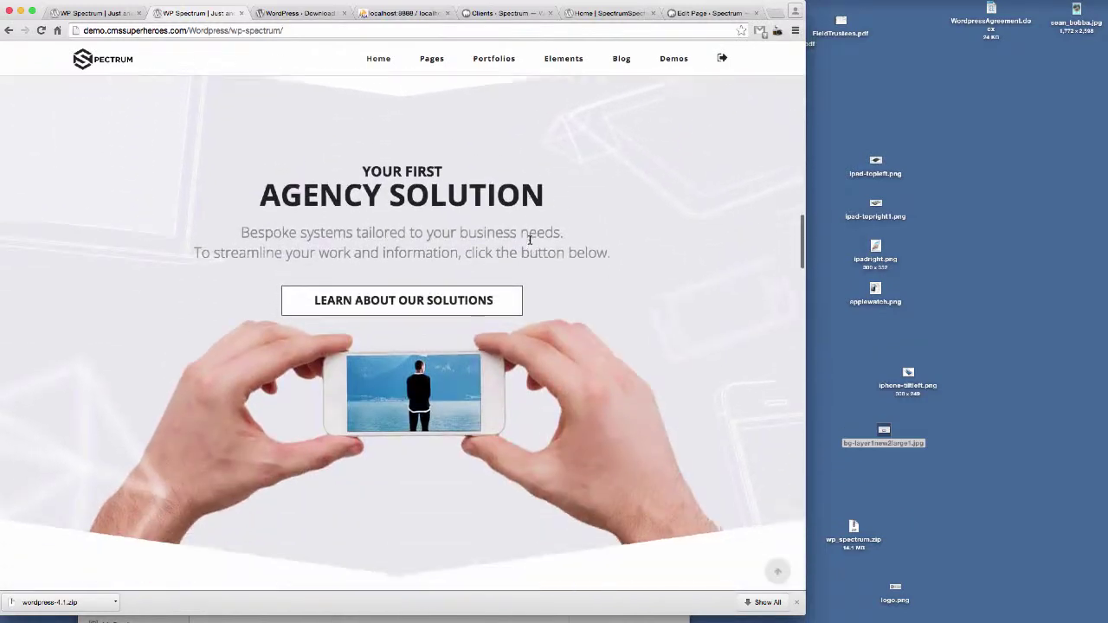
{"action": "scroll", "coordinate": [530, 240], "scroll_direction": "up", "scroll_amount": 2}
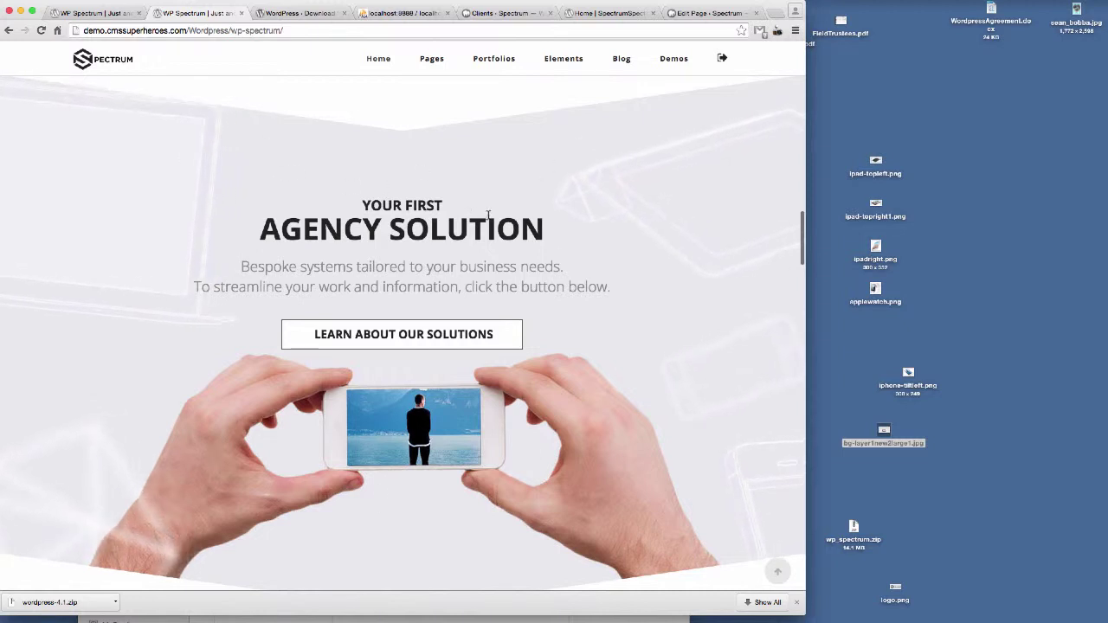
{"action": "scroll", "coordinate": [488, 216], "scroll_direction": "down", "scroll_amount": 2}
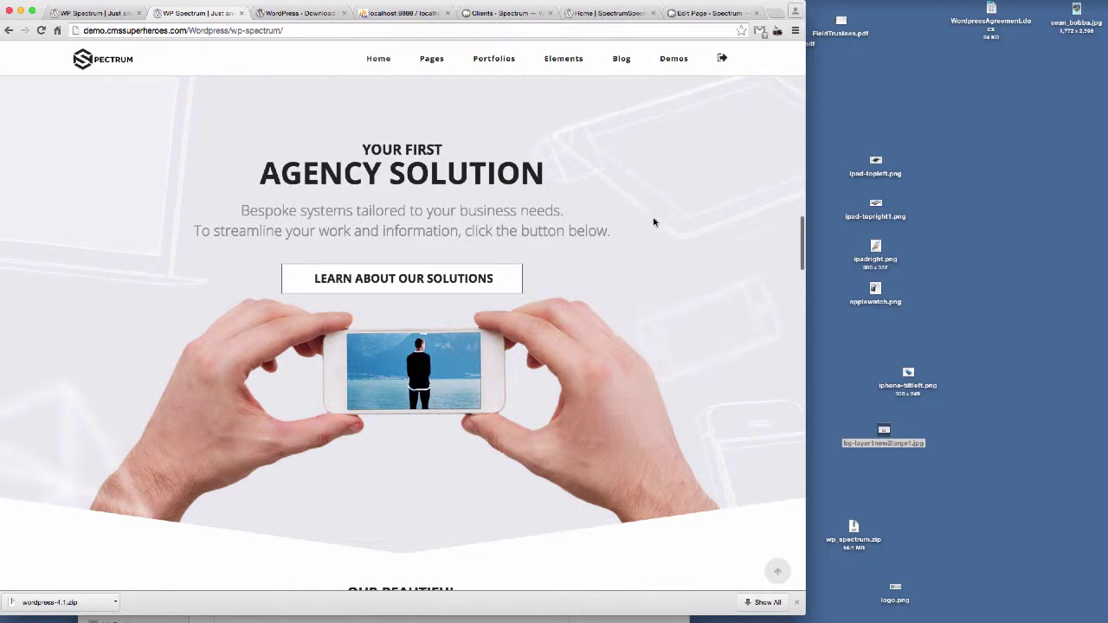
{"action": "scroll", "coordinate": [653, 223], "scroll_direction": "down", "scroll_amount": 5}
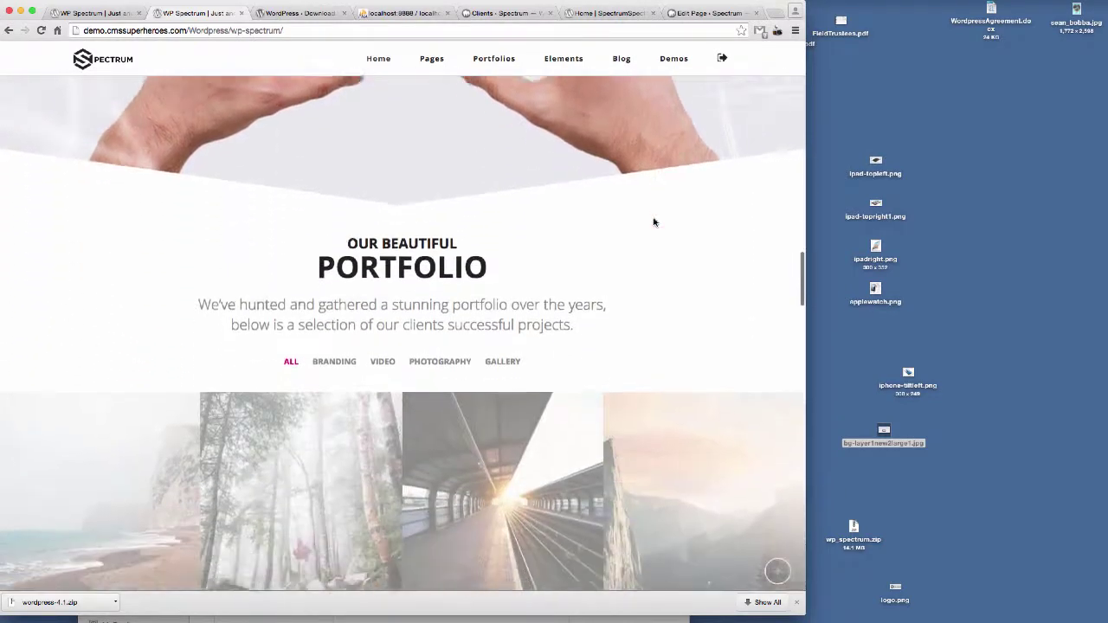
{"action": "scroll", "coordinate": [654, 222], "scroll_direction": "down", "scroll_amount": 5}
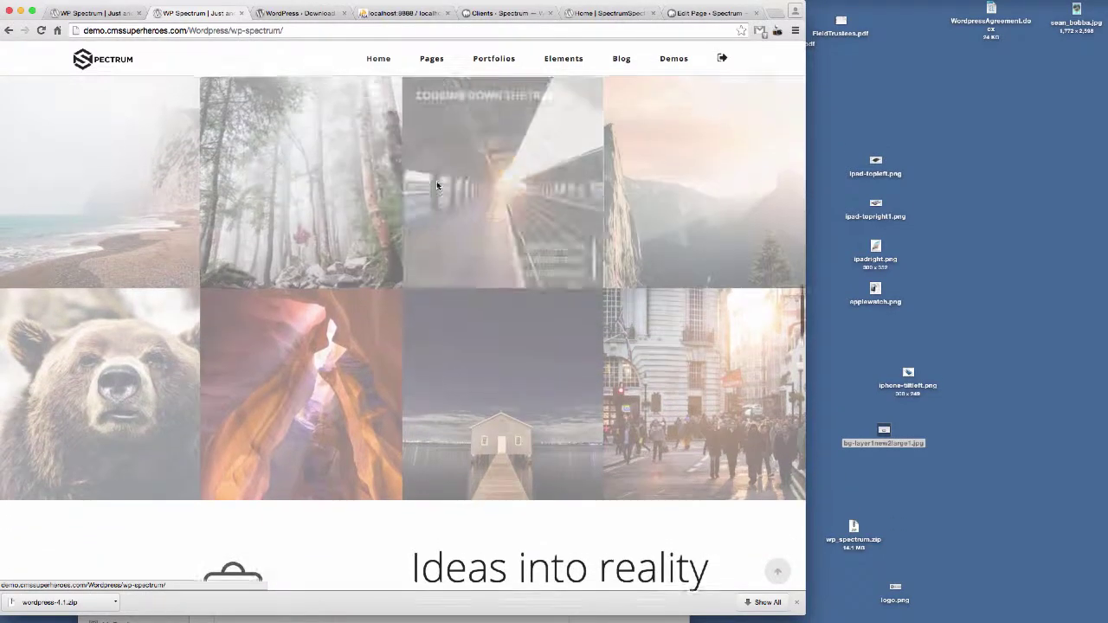
{"action": "scroll", "coordinate": [436, 185], "scroll_direction": "up", "scroll_amount": 1}
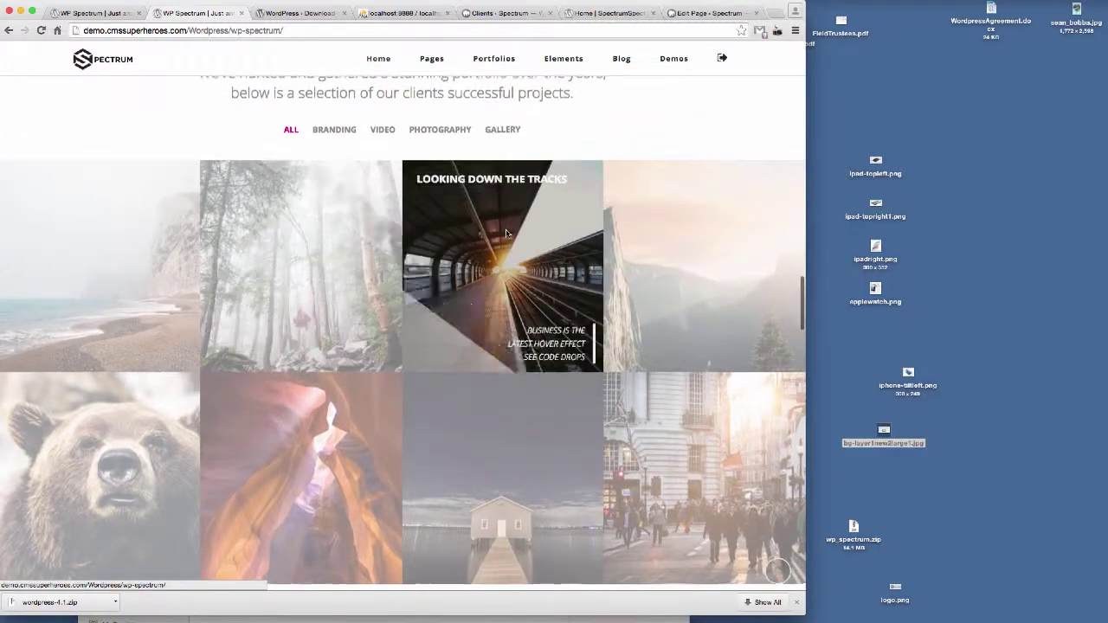